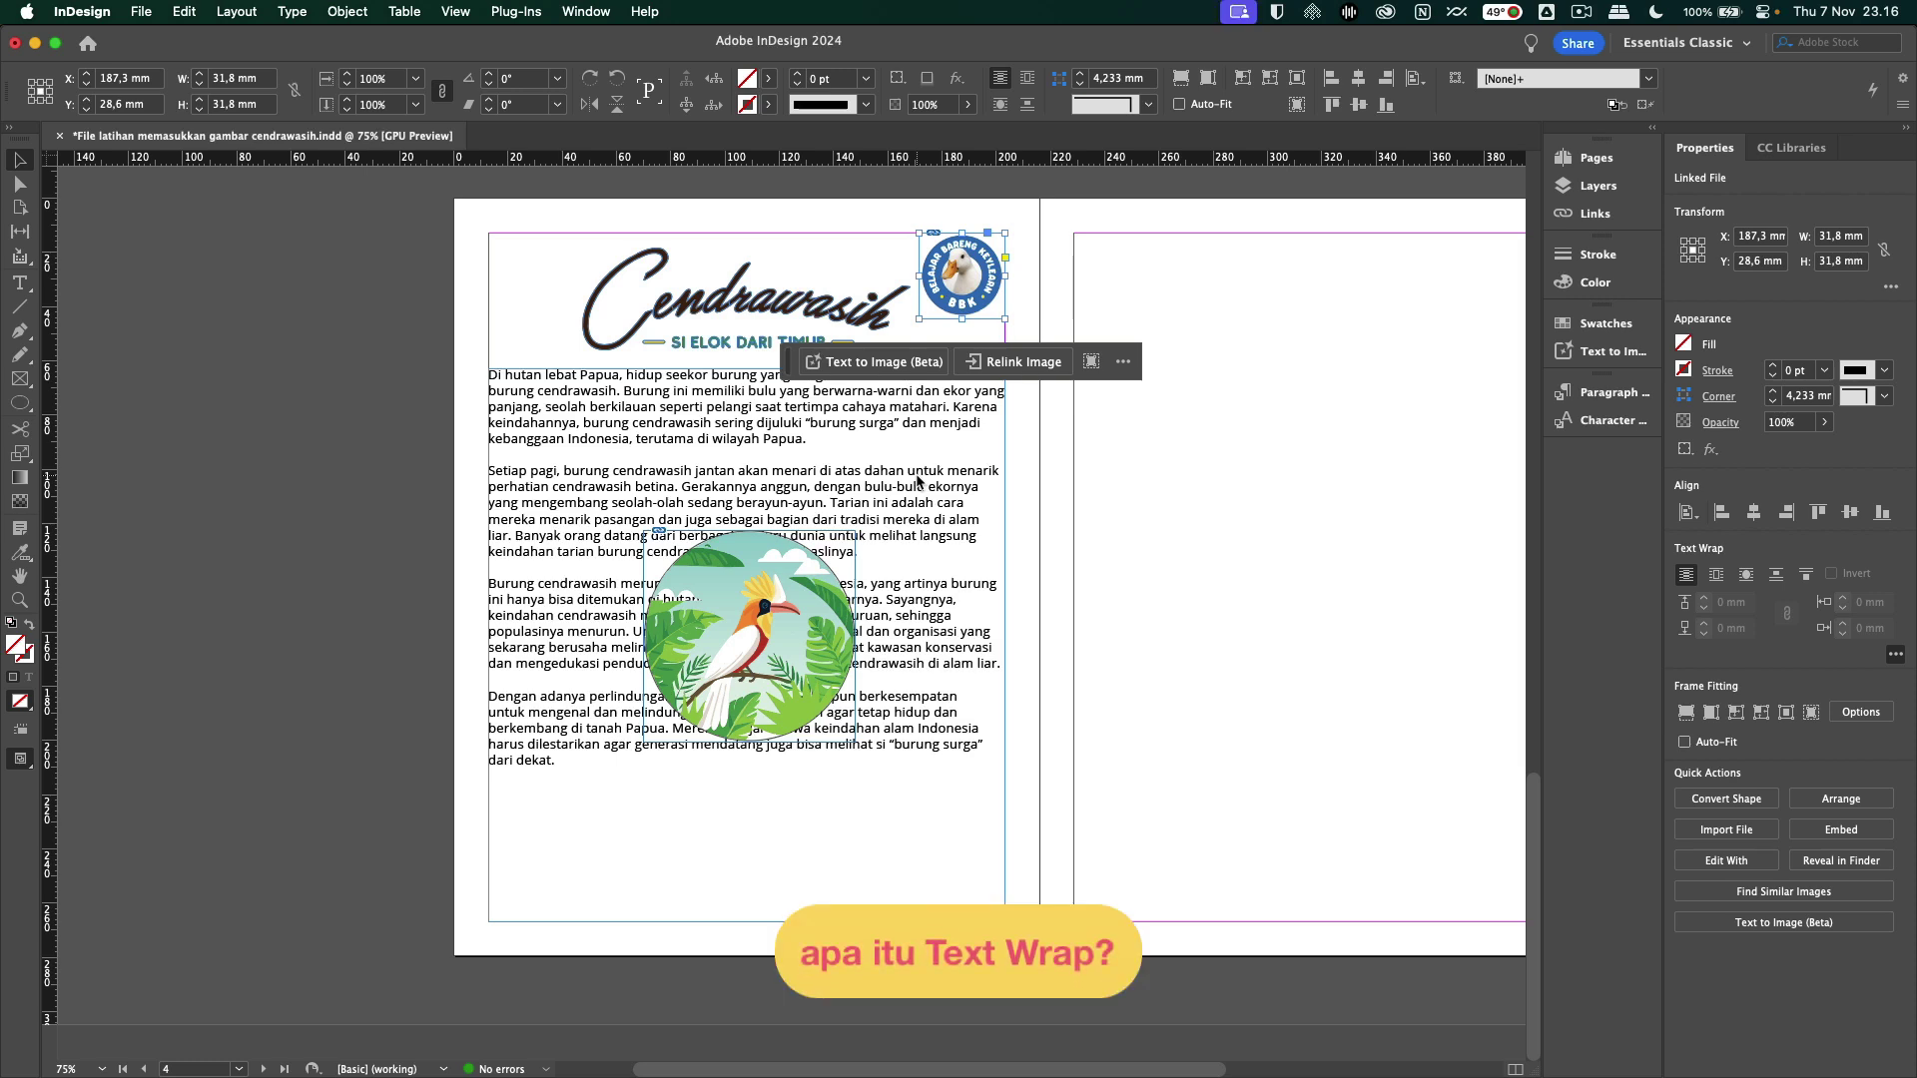
Wrap the body text around the bounding box of the circular bird image
{"action": "left_click", "coordinate": [1012, 513]}
{"action": "scroll", "coordinate": [701, 697], "scroll_direction": "up", "scroll_amount": 1}
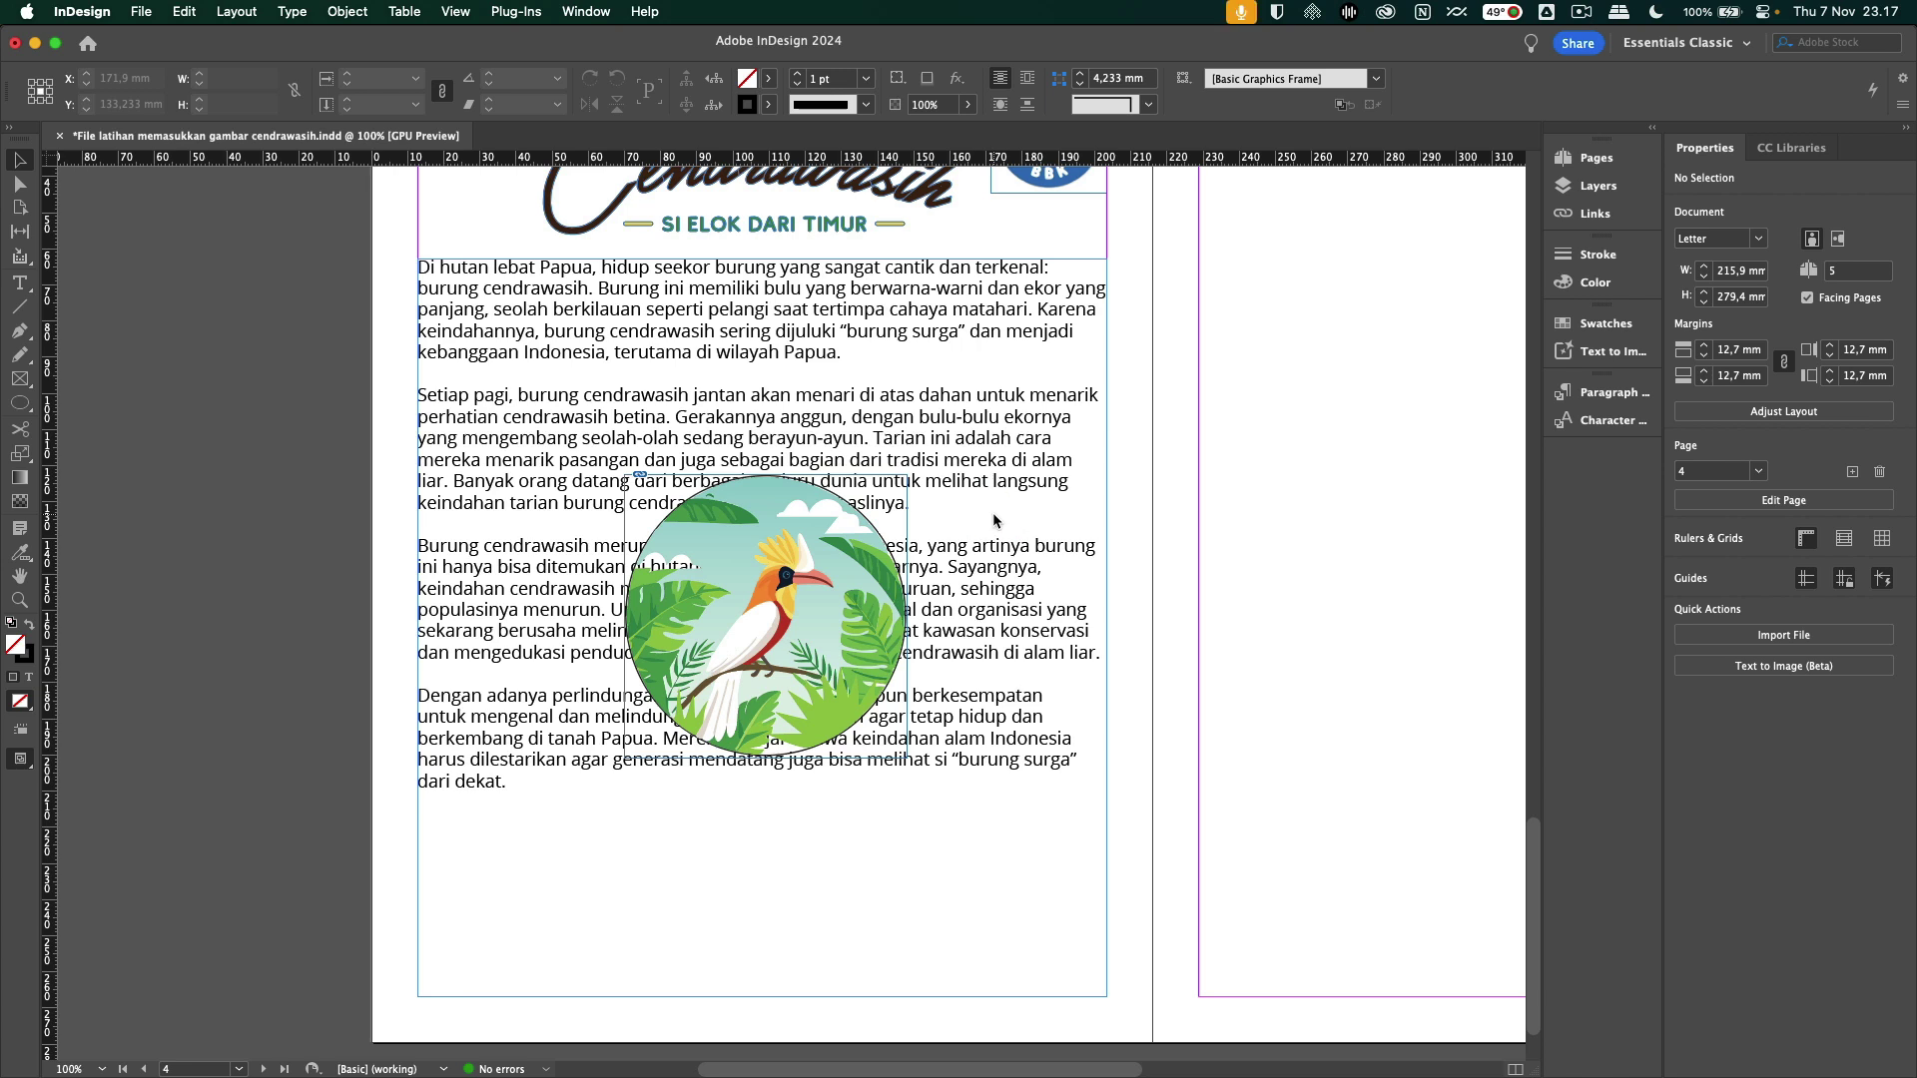
{"action": "left_click", "coordinate": [836, 557]}
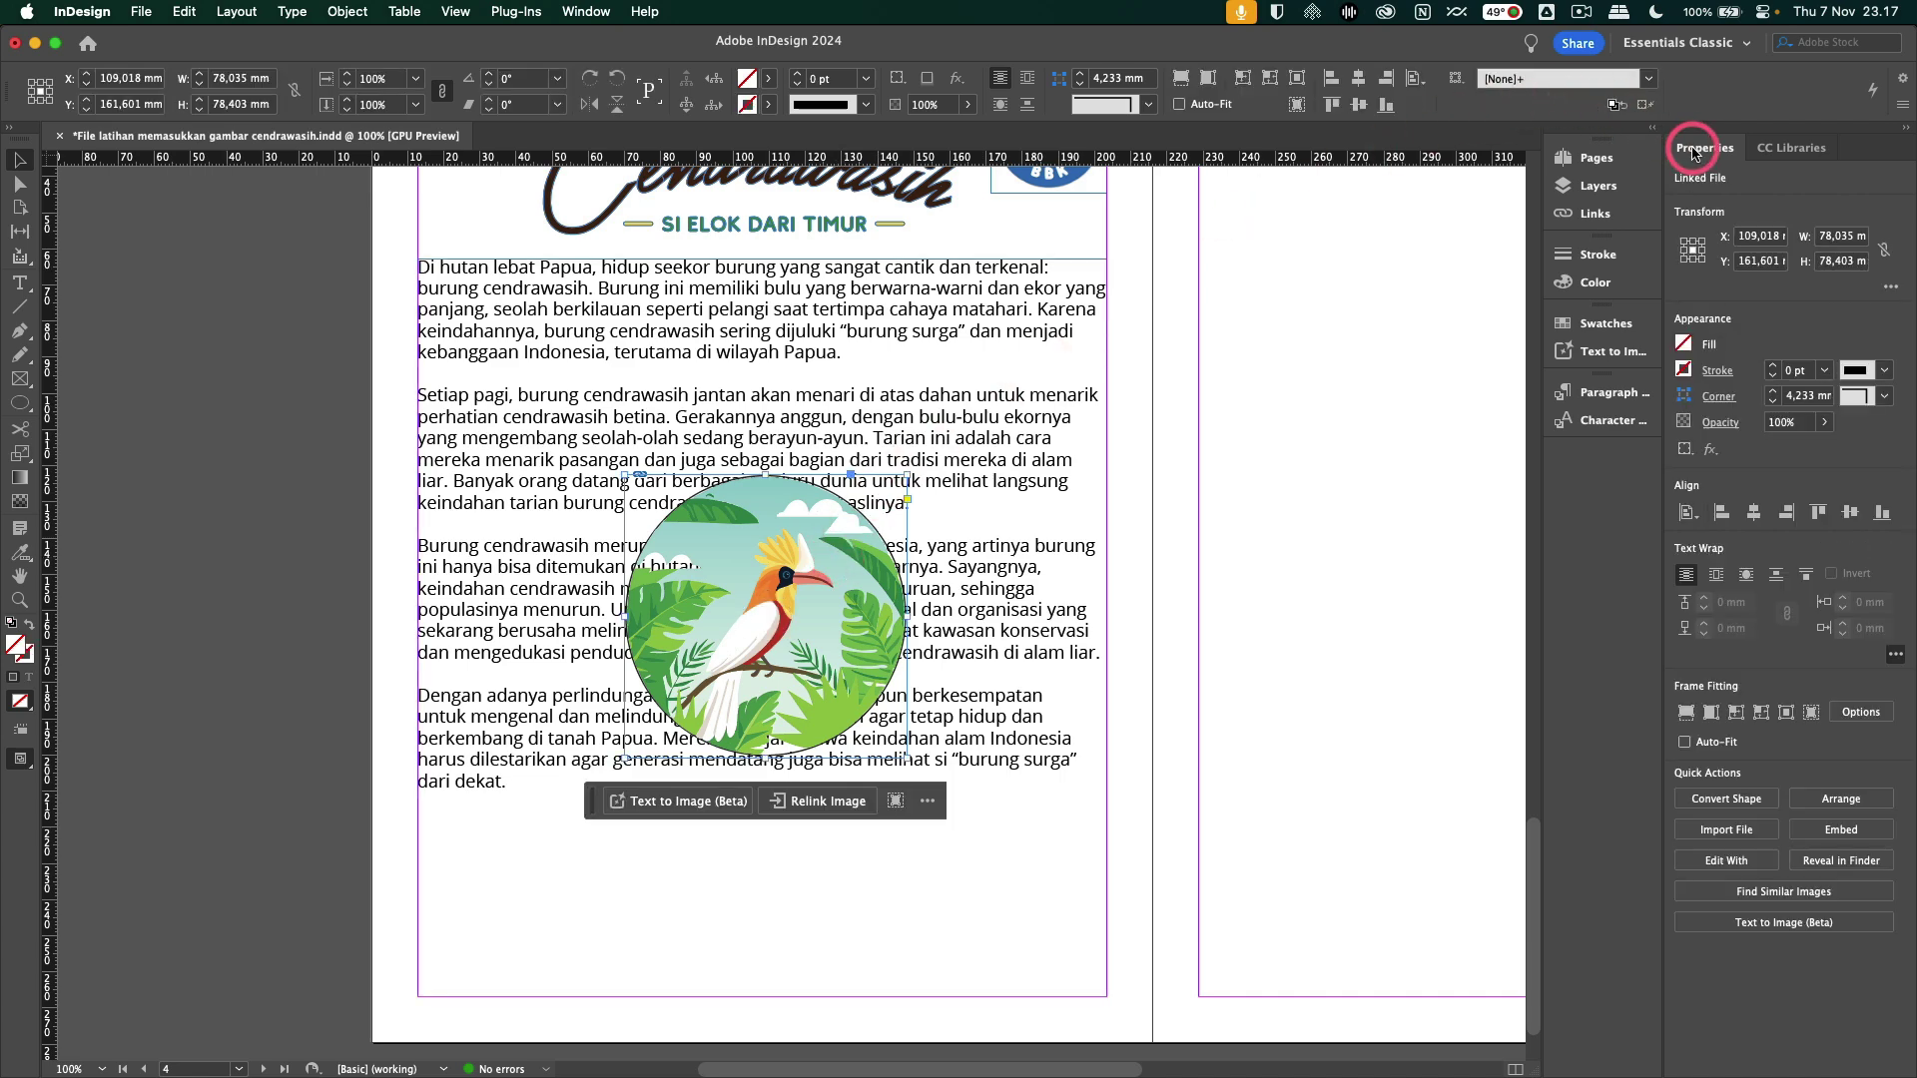
{"action": "left_click", "coordinate": [589, 12]}
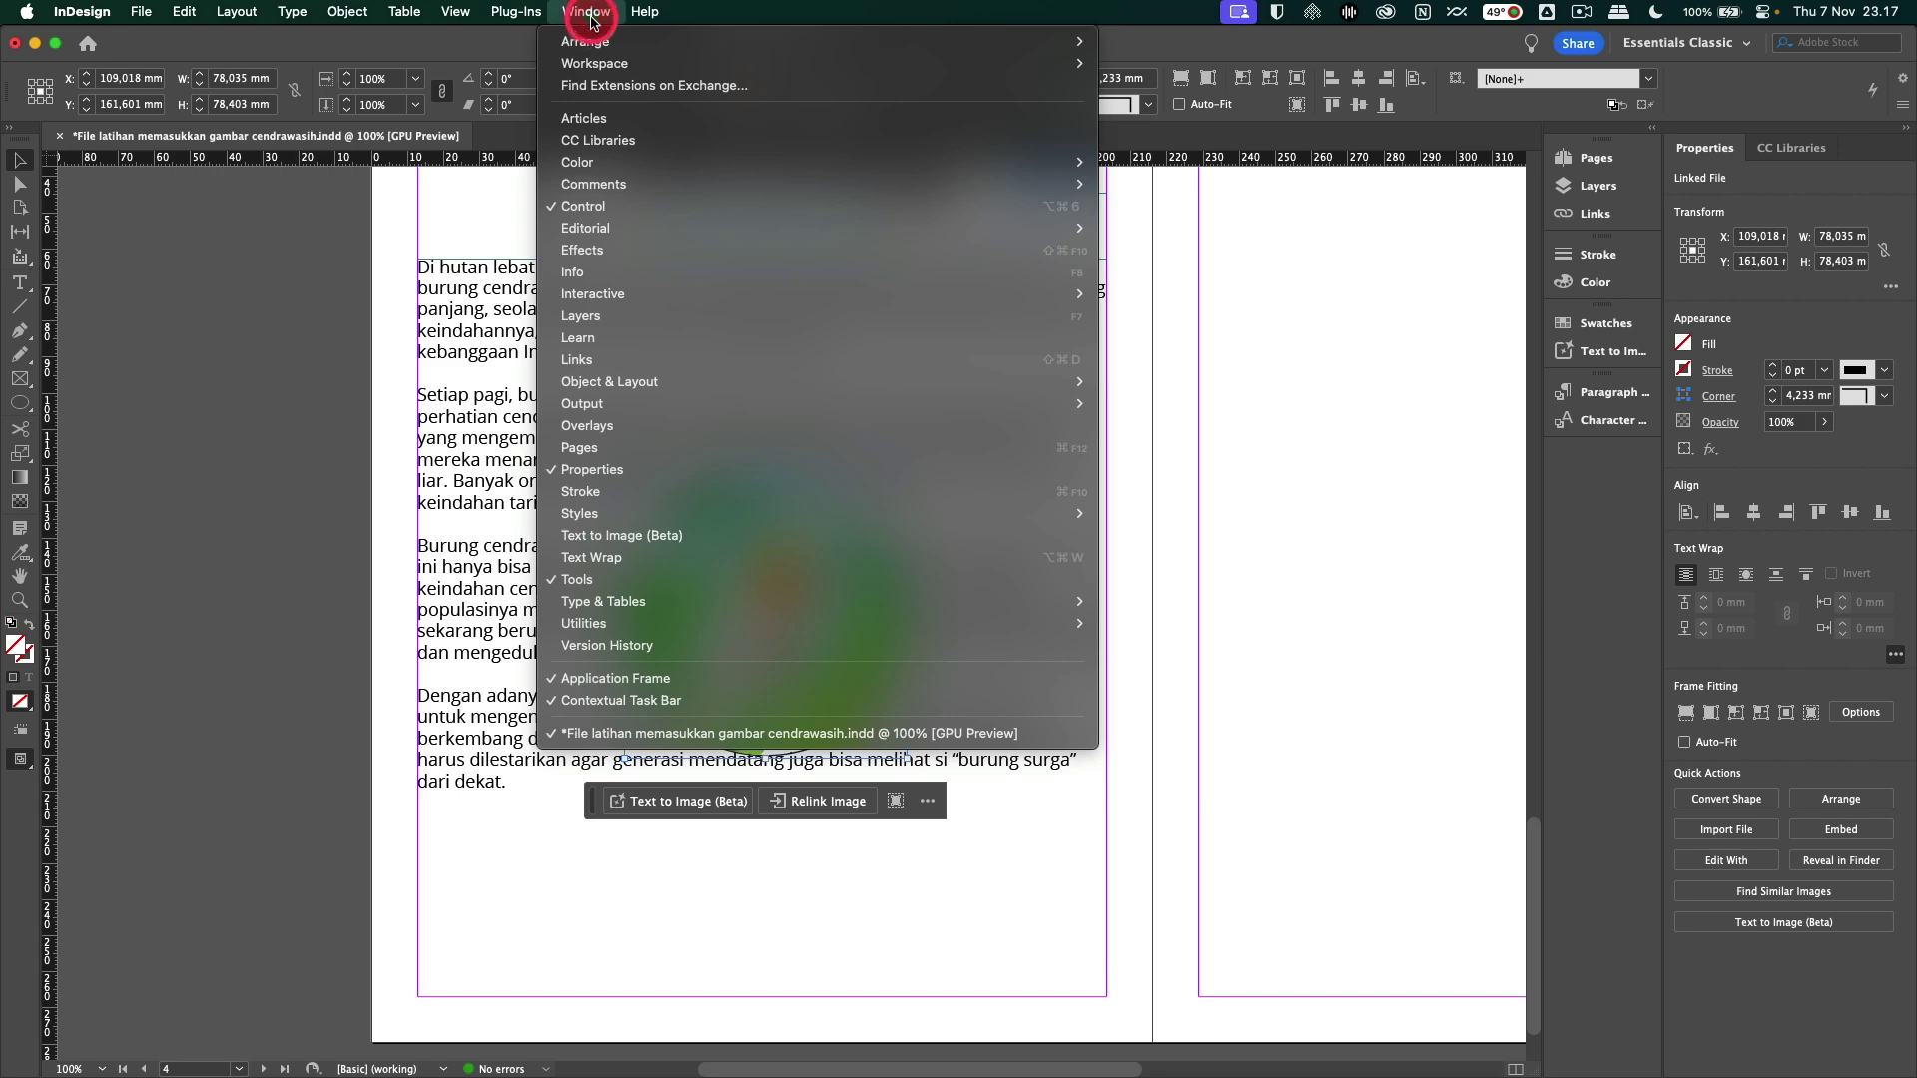
{"action": "left_click", "coordinate": [1790, 88]}
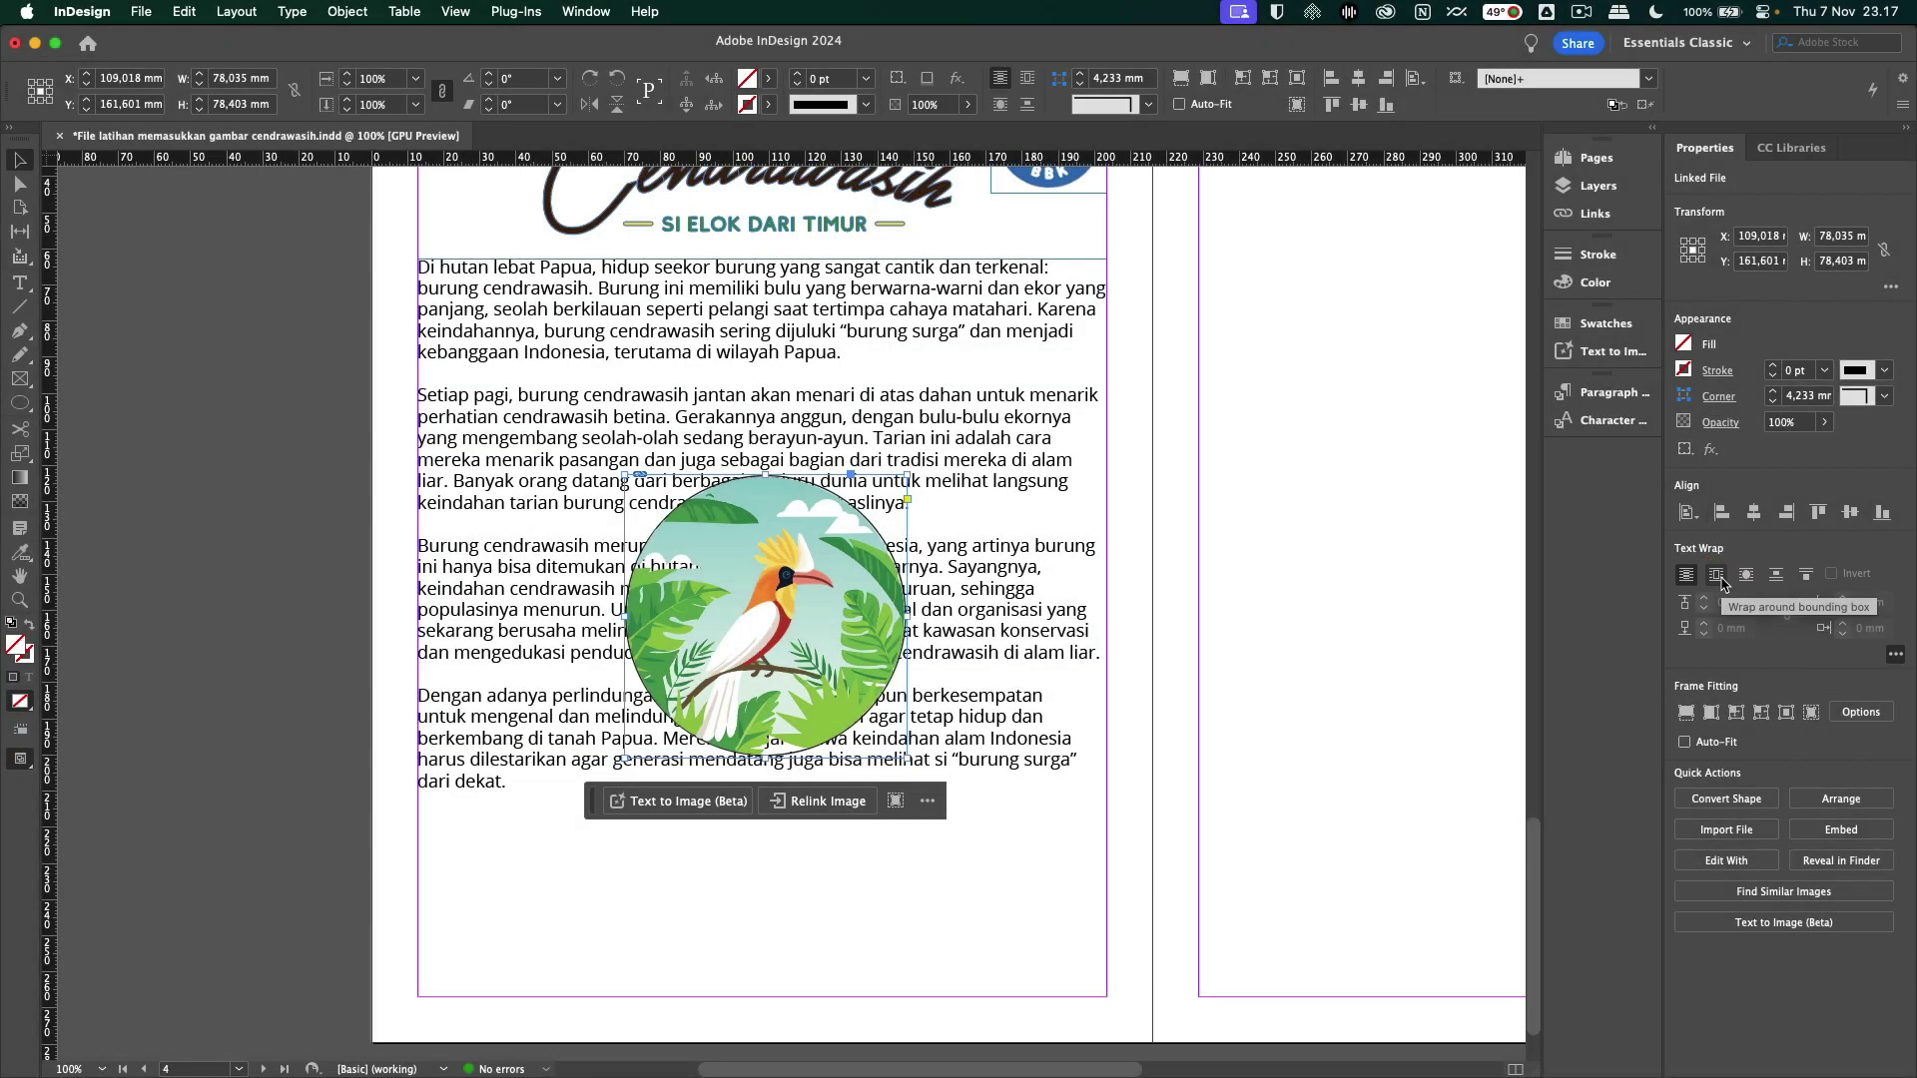
{"action": "left_click", "coordinate": [1716, 574]}
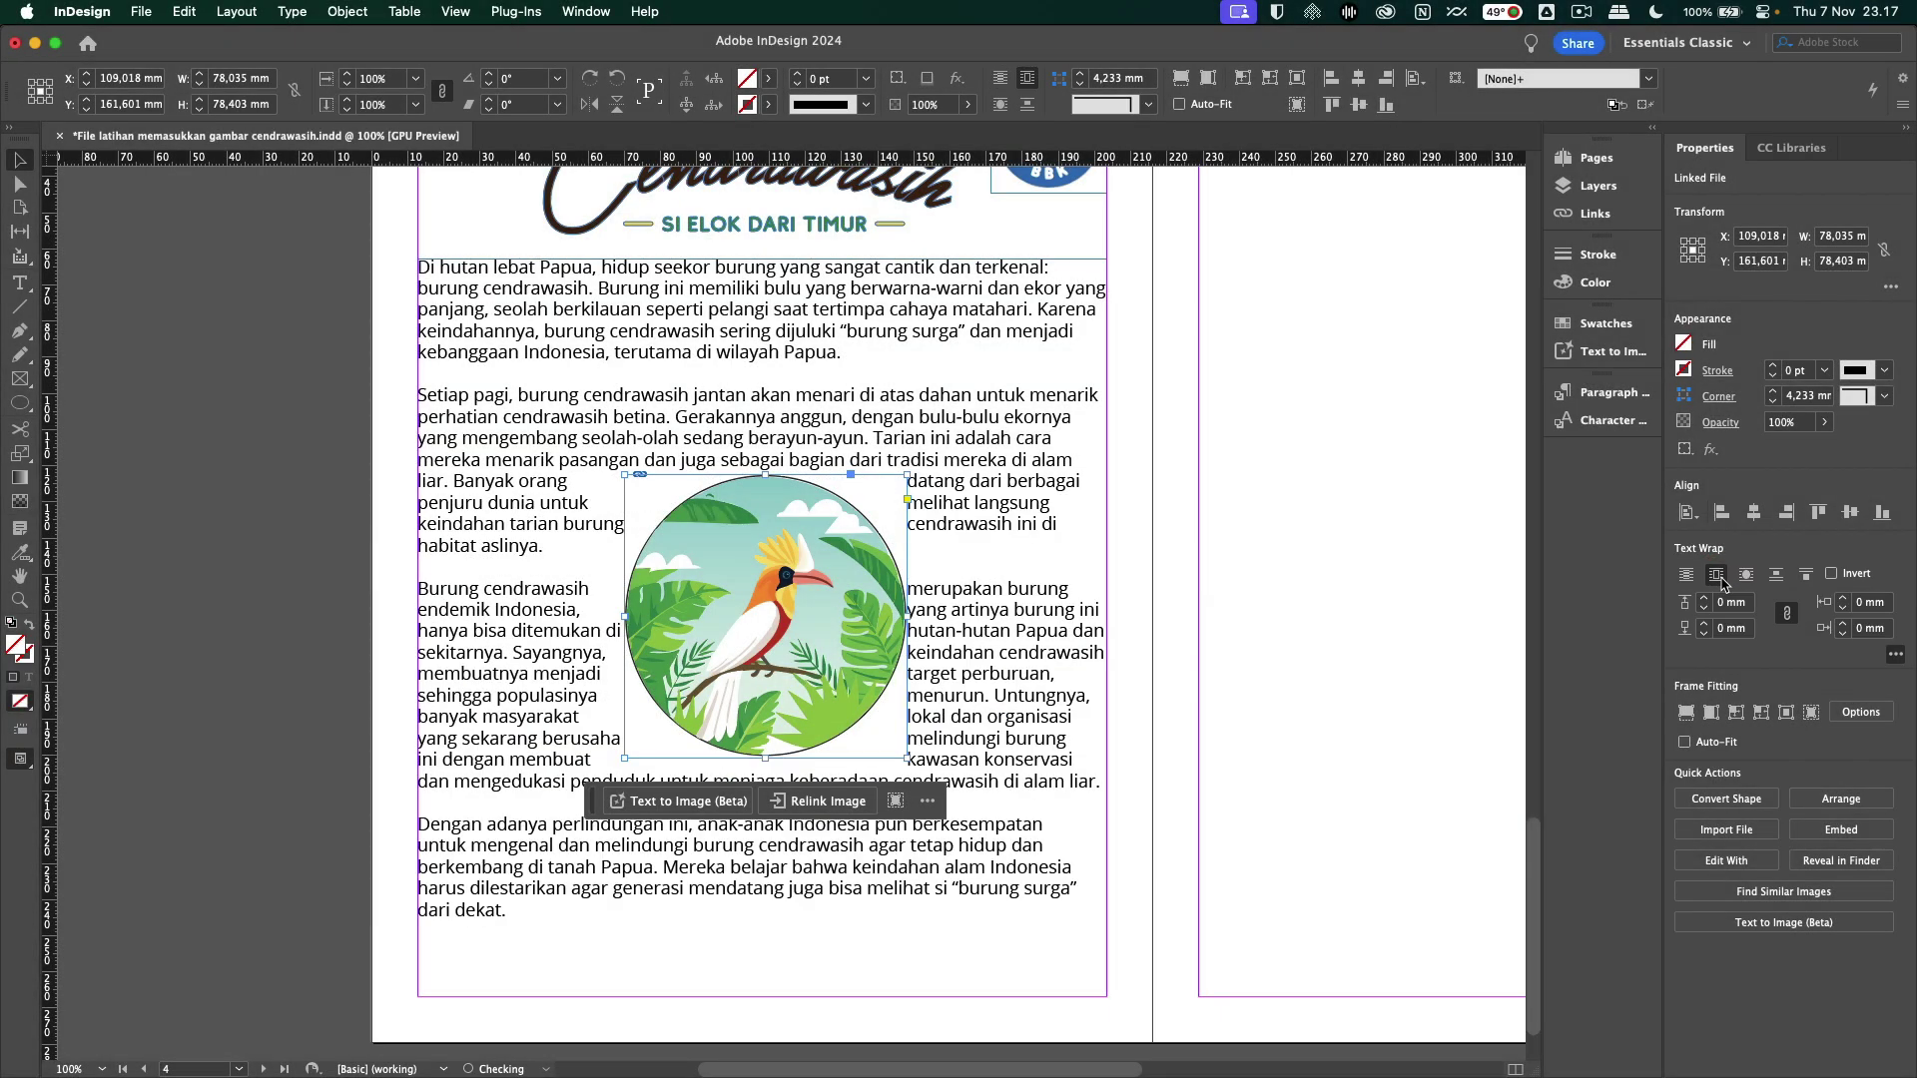
Deselect the image and preview the page without frame edges and guides
{"action": "left_click", "coordinate": [1383, 539]}
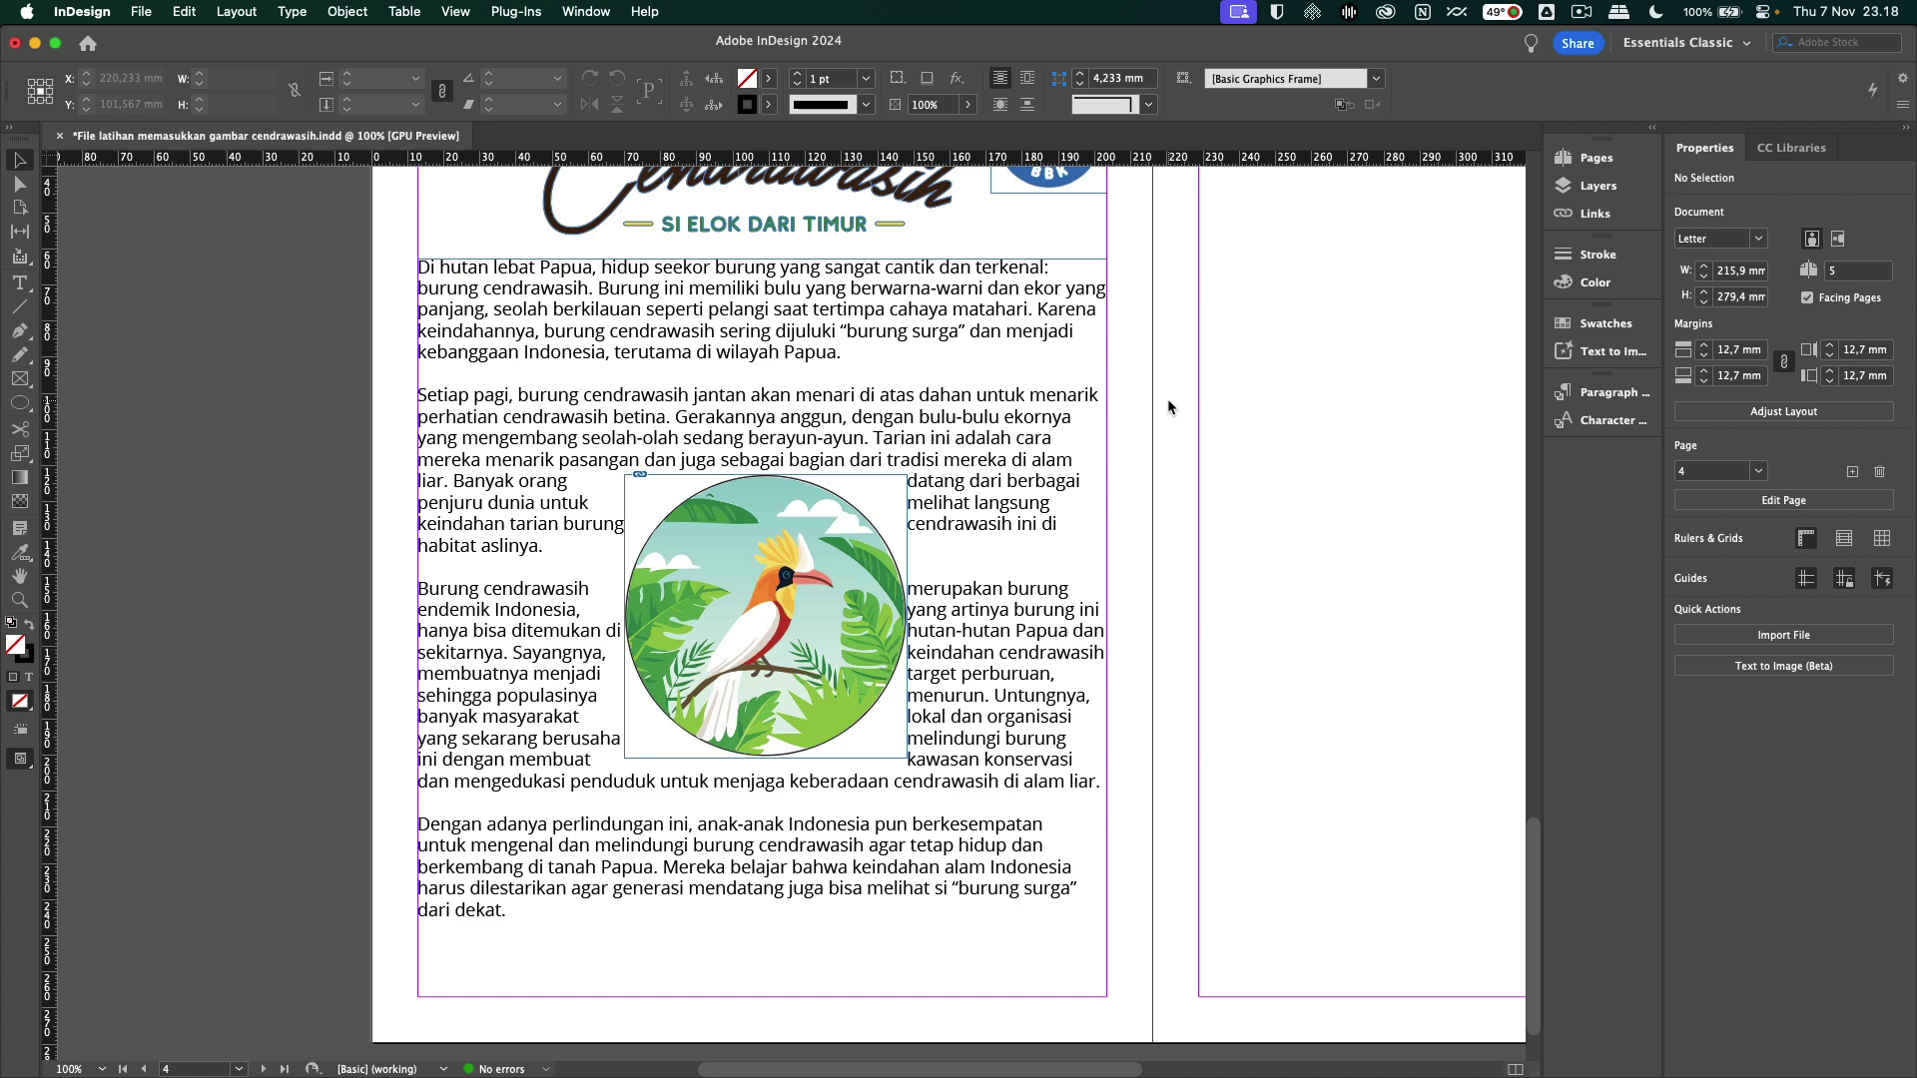
{"action": "key", "text": "w"}
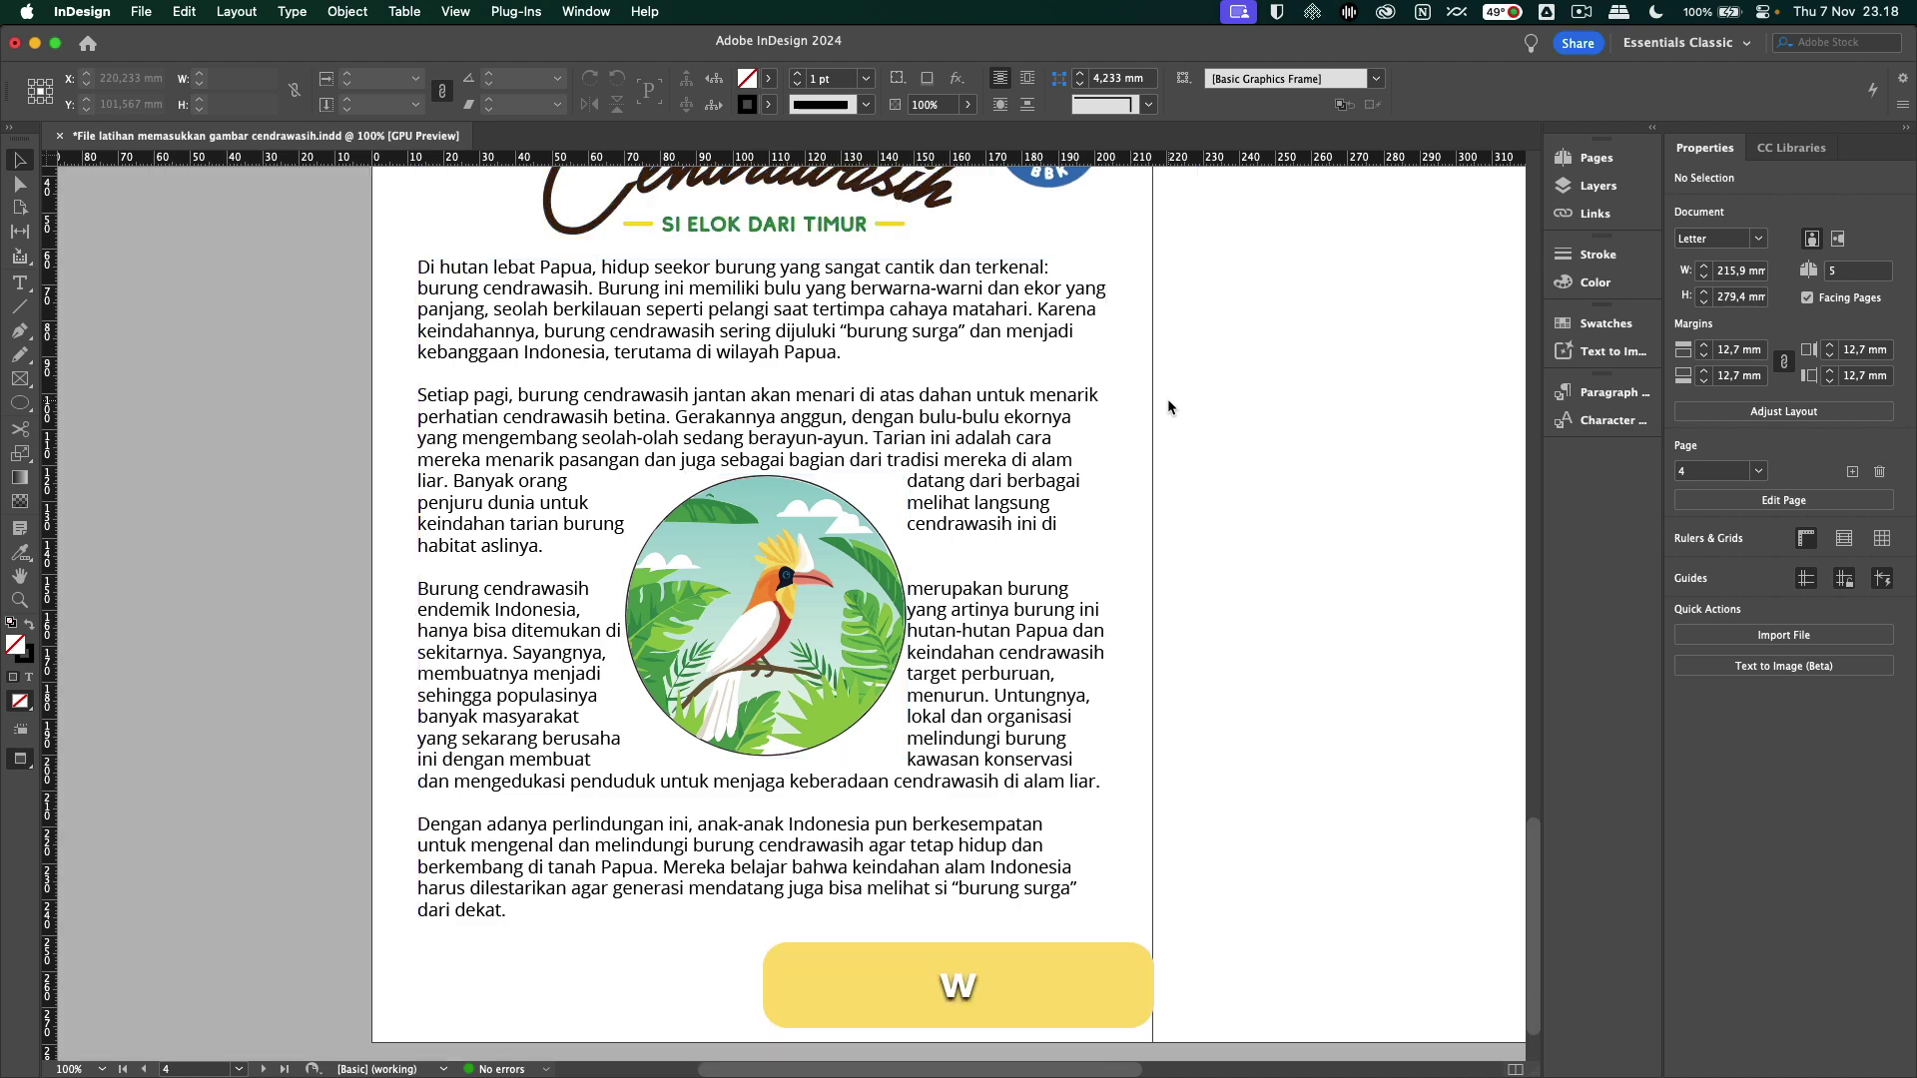
{"action": "key", "text": "alt"}
{"action": "left_click_drag", "start_coordinate": [1166, 398], "coordinate": [1059, 404]}
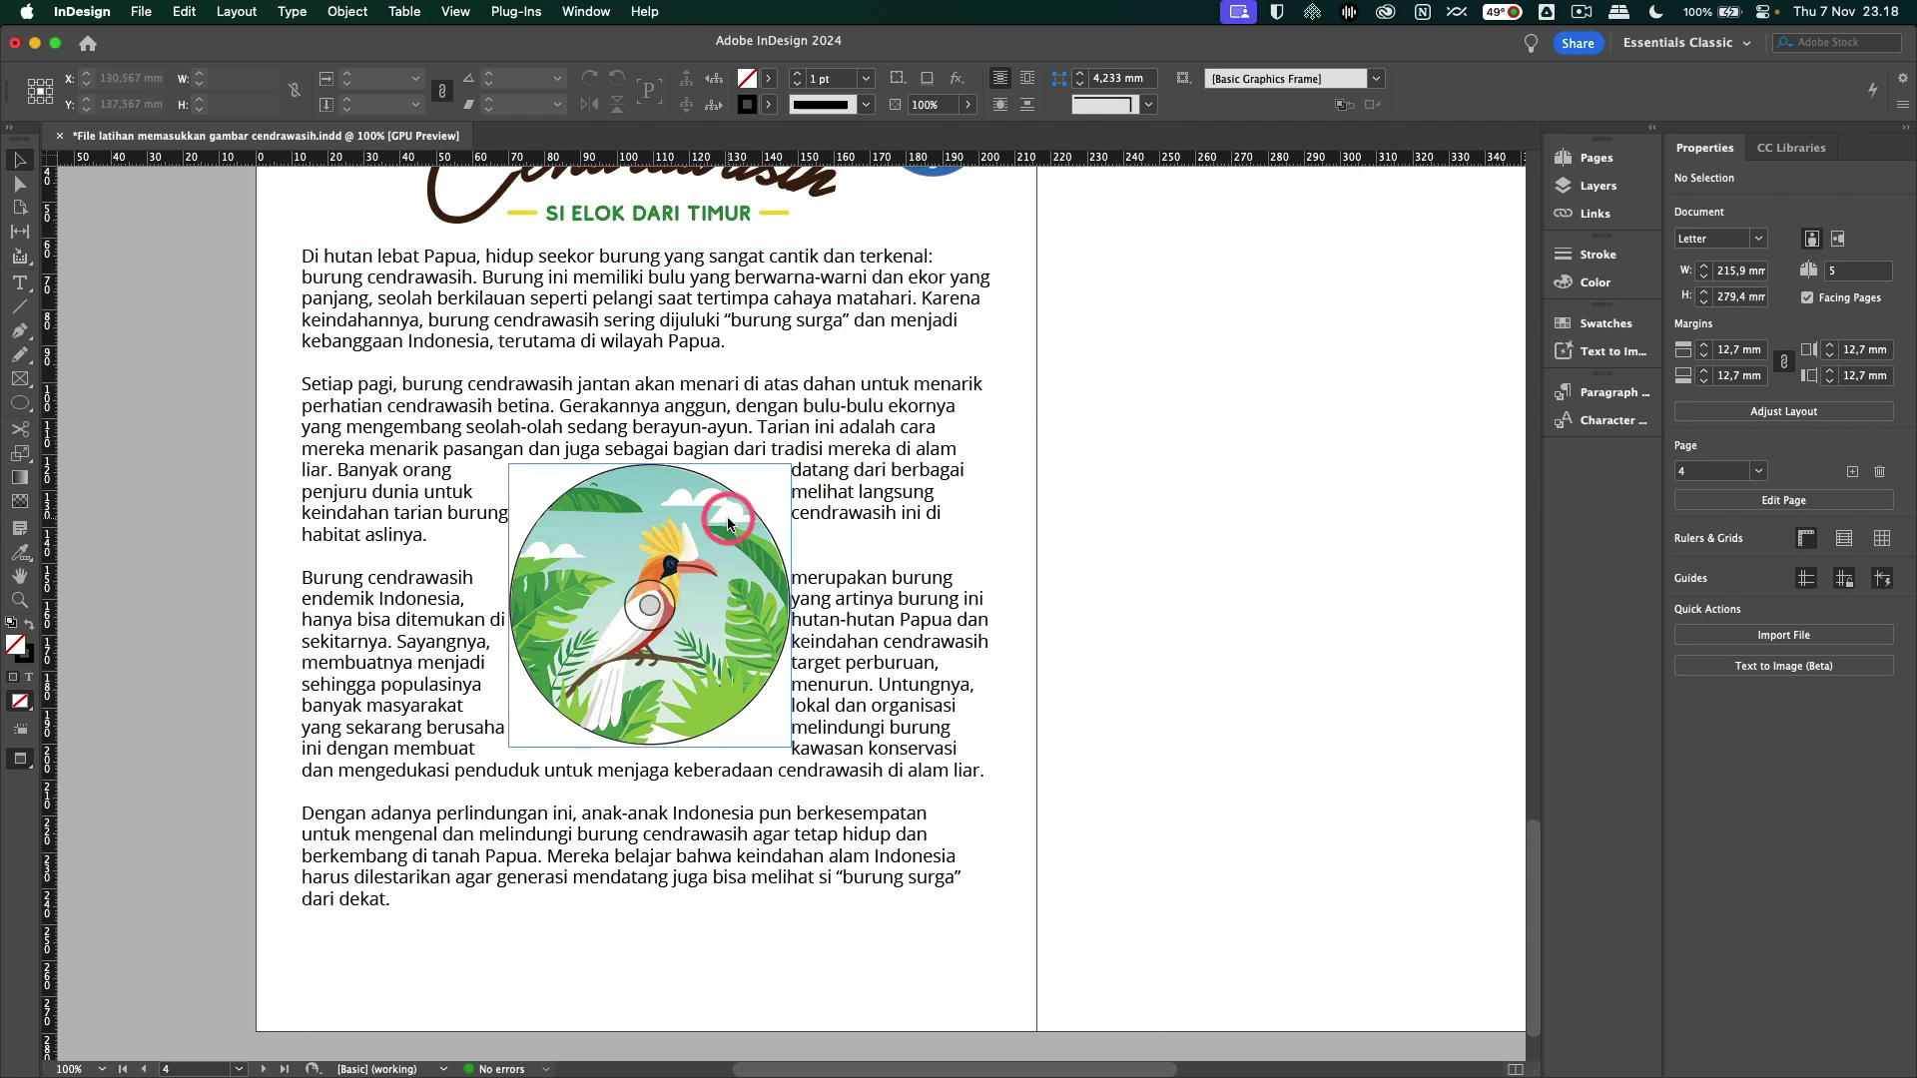
Set the bird image's text wrap offset to 8 mm on all four sides, then deselect the image
{"action": "left_click", "coordinate": [692, 559]}
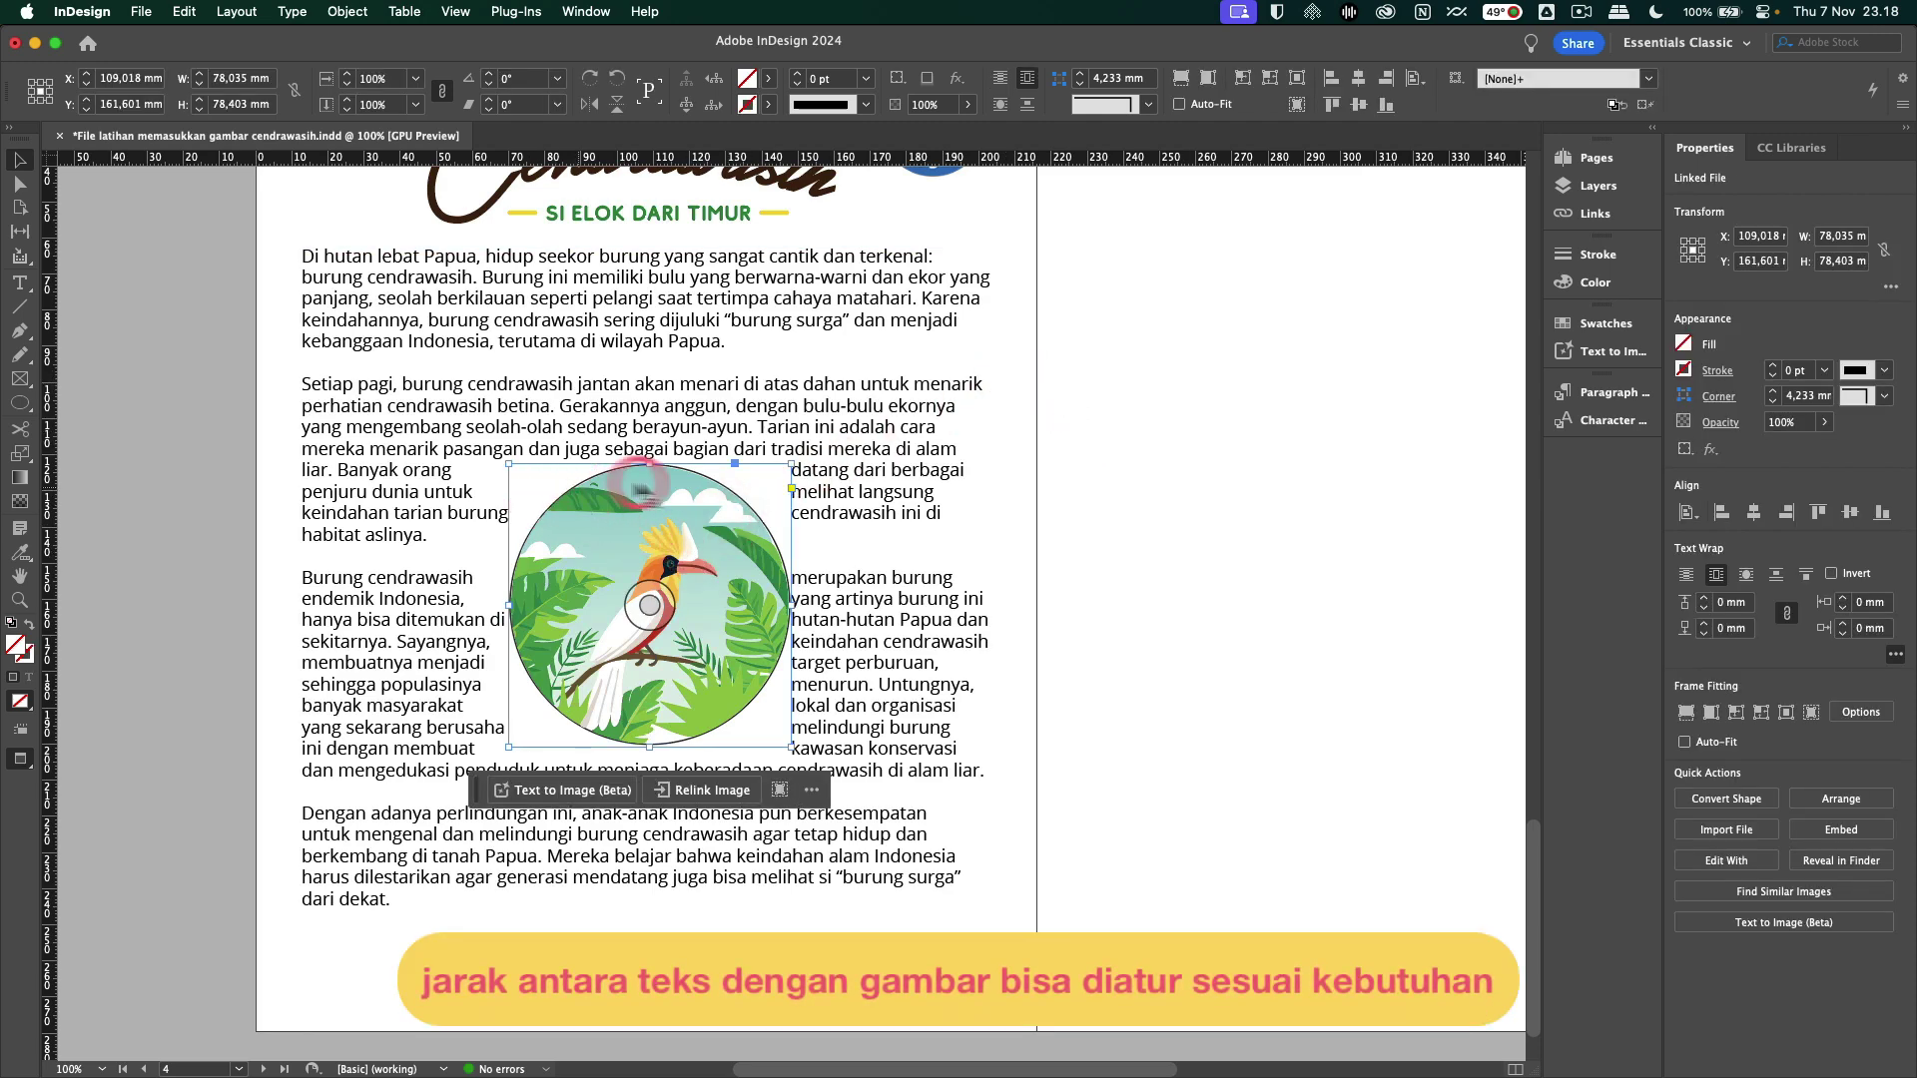
{"action": "left_click", "coordinate": [786, 603]}
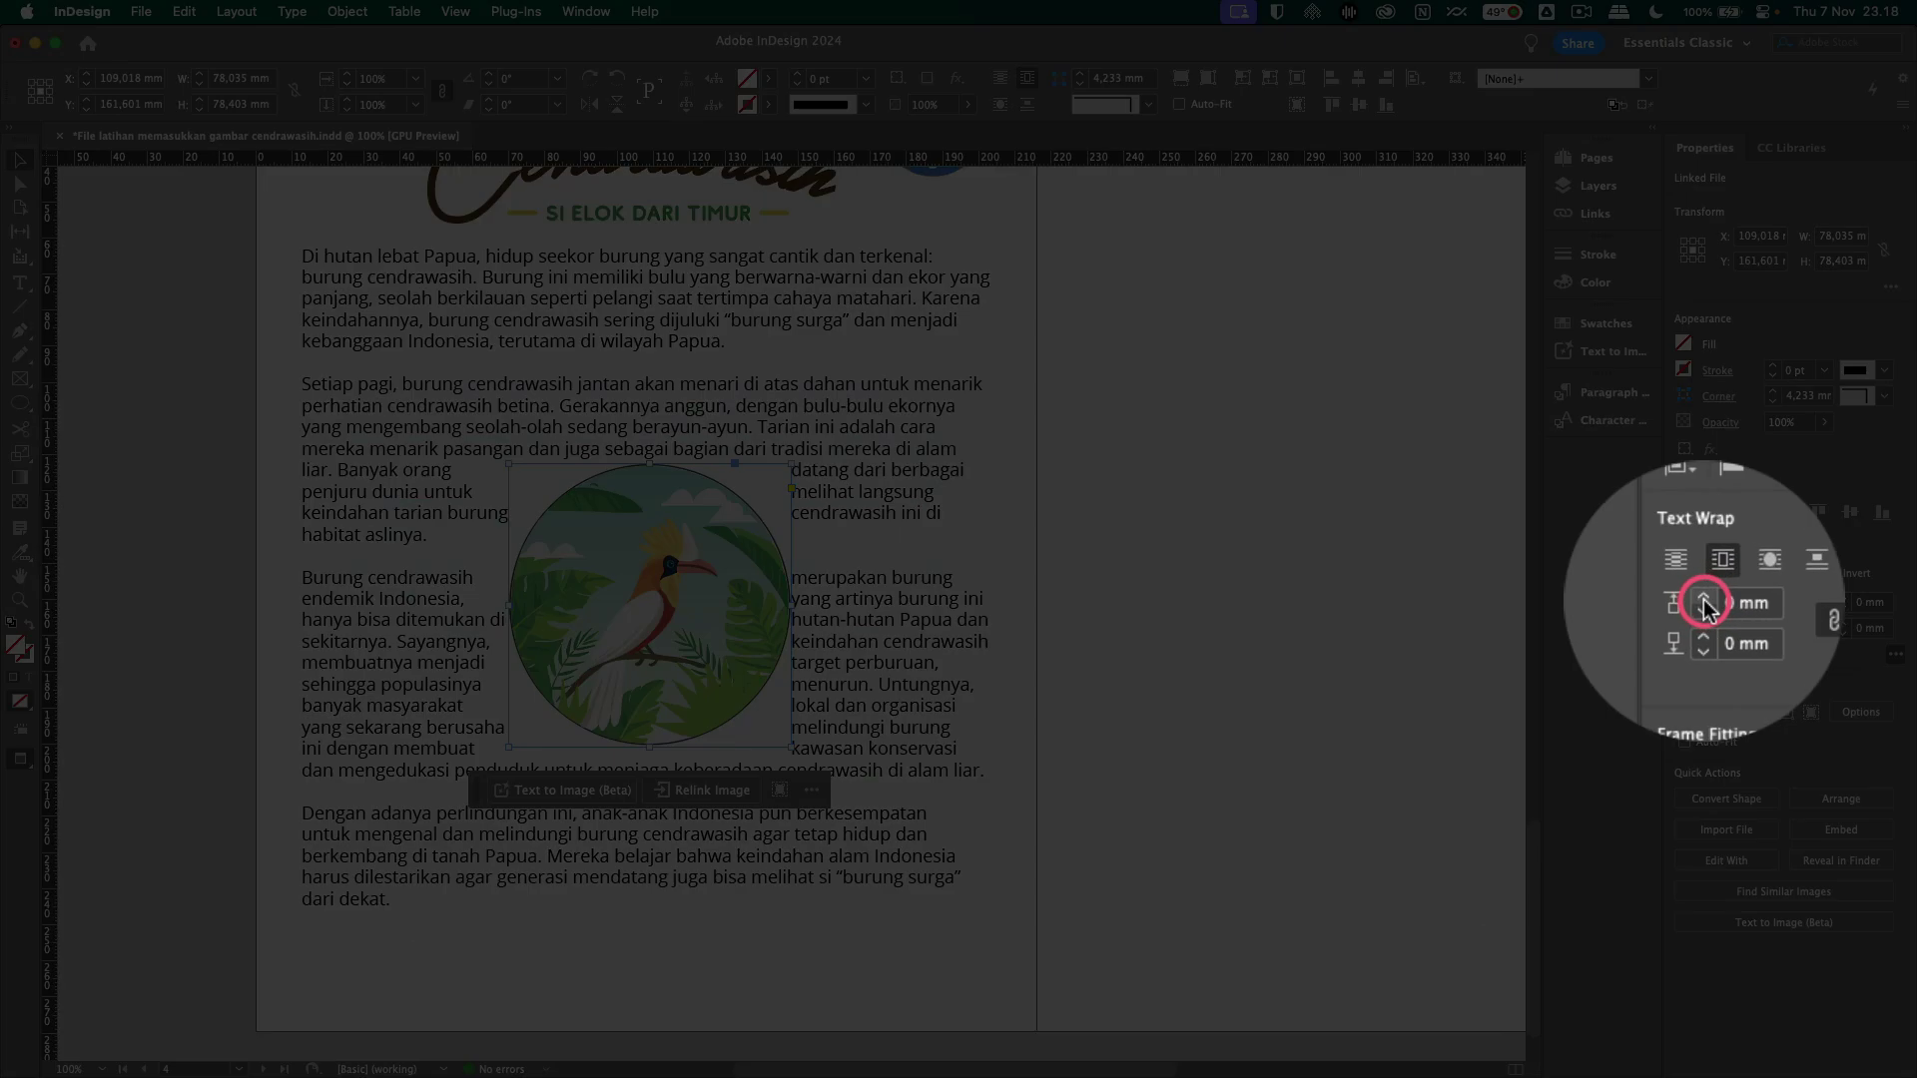
{"action": "left_click", "coordinate": [1704, 602]}
{"action": "left_click", "coordinate": [1704, 602]}
{"action": "left_click", "coordinate": [1705, 602]}
{"action": "left_click", "coordinate": [1704, 603]}
{"action": "left_click", "coordinate": [1705, 602]}
{"action": "left_click", "coordinate": [1705, 602]}
{"action": "left_click", "coordinate": [1704, 602]}
{"action": "left_click", "coordinate": [1704, 602]}
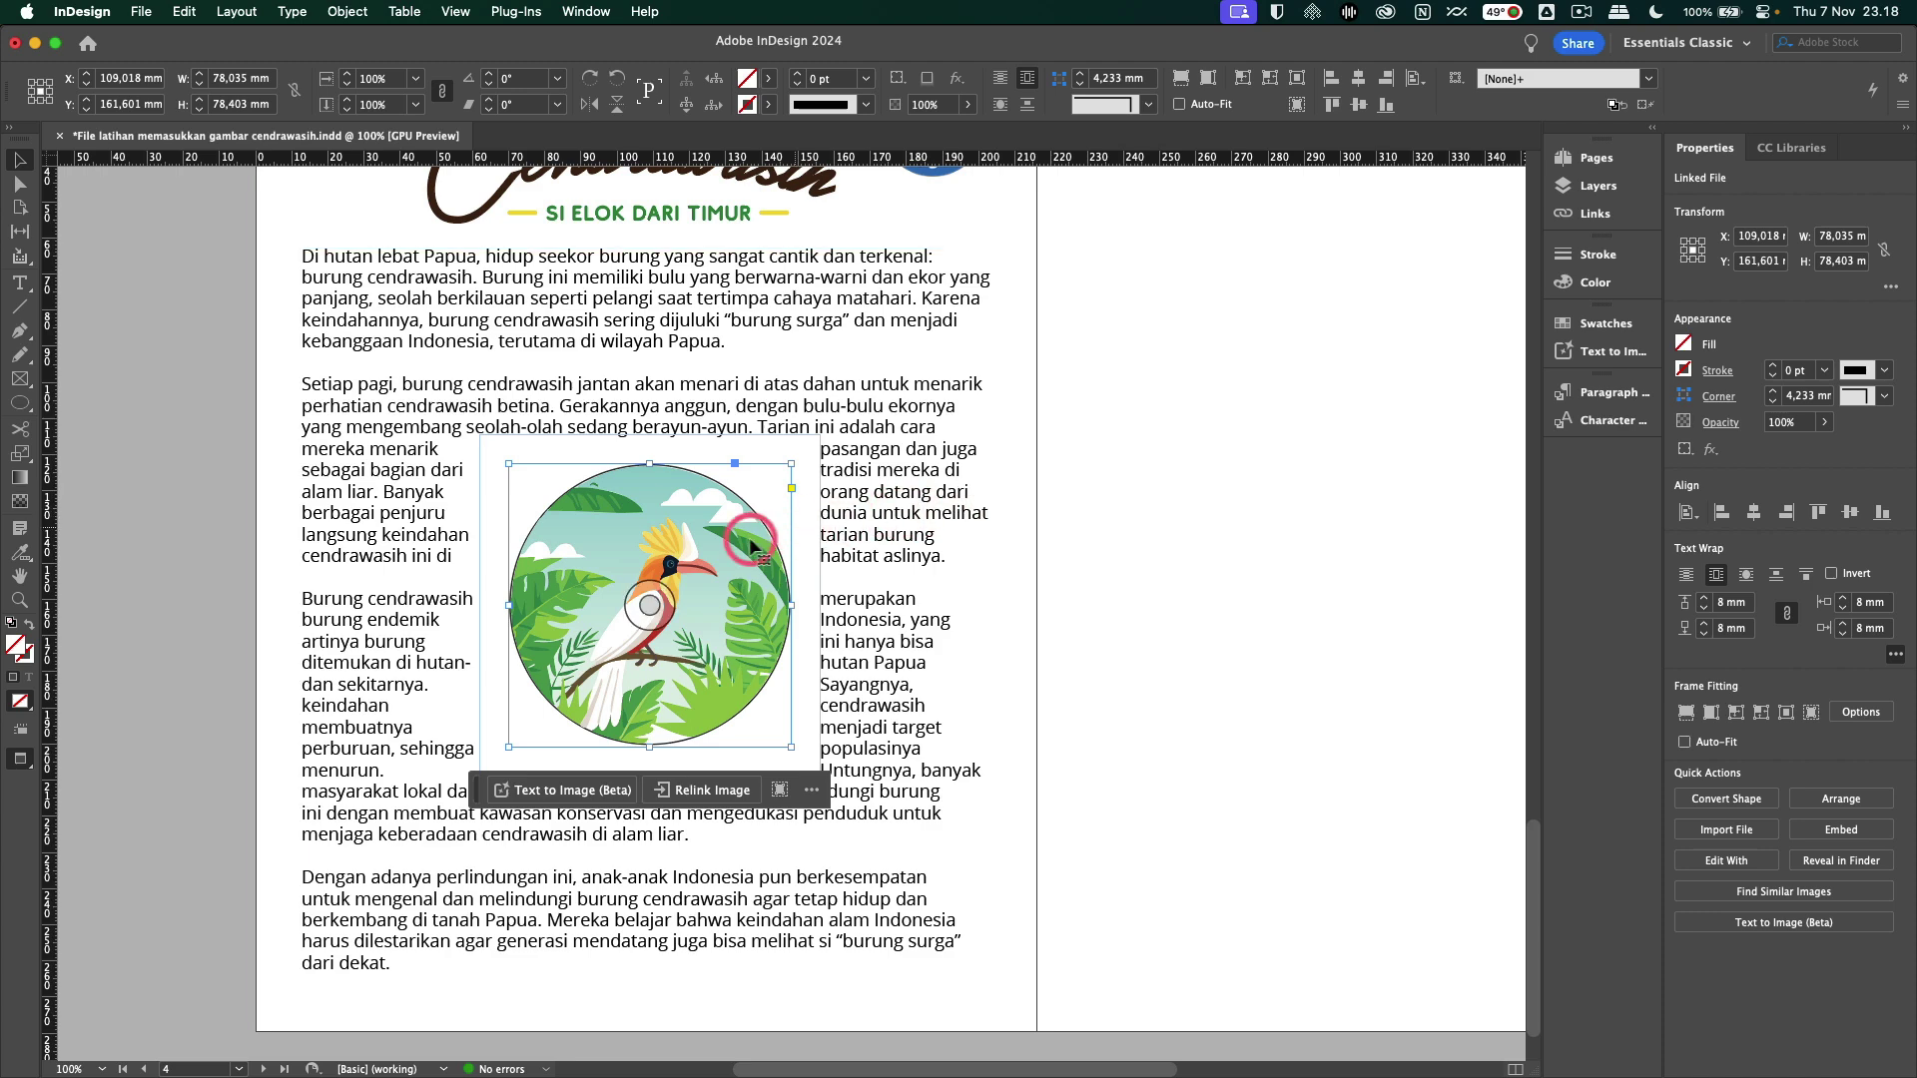
{"action": "left_click", "coordinate": [1202, 463]}
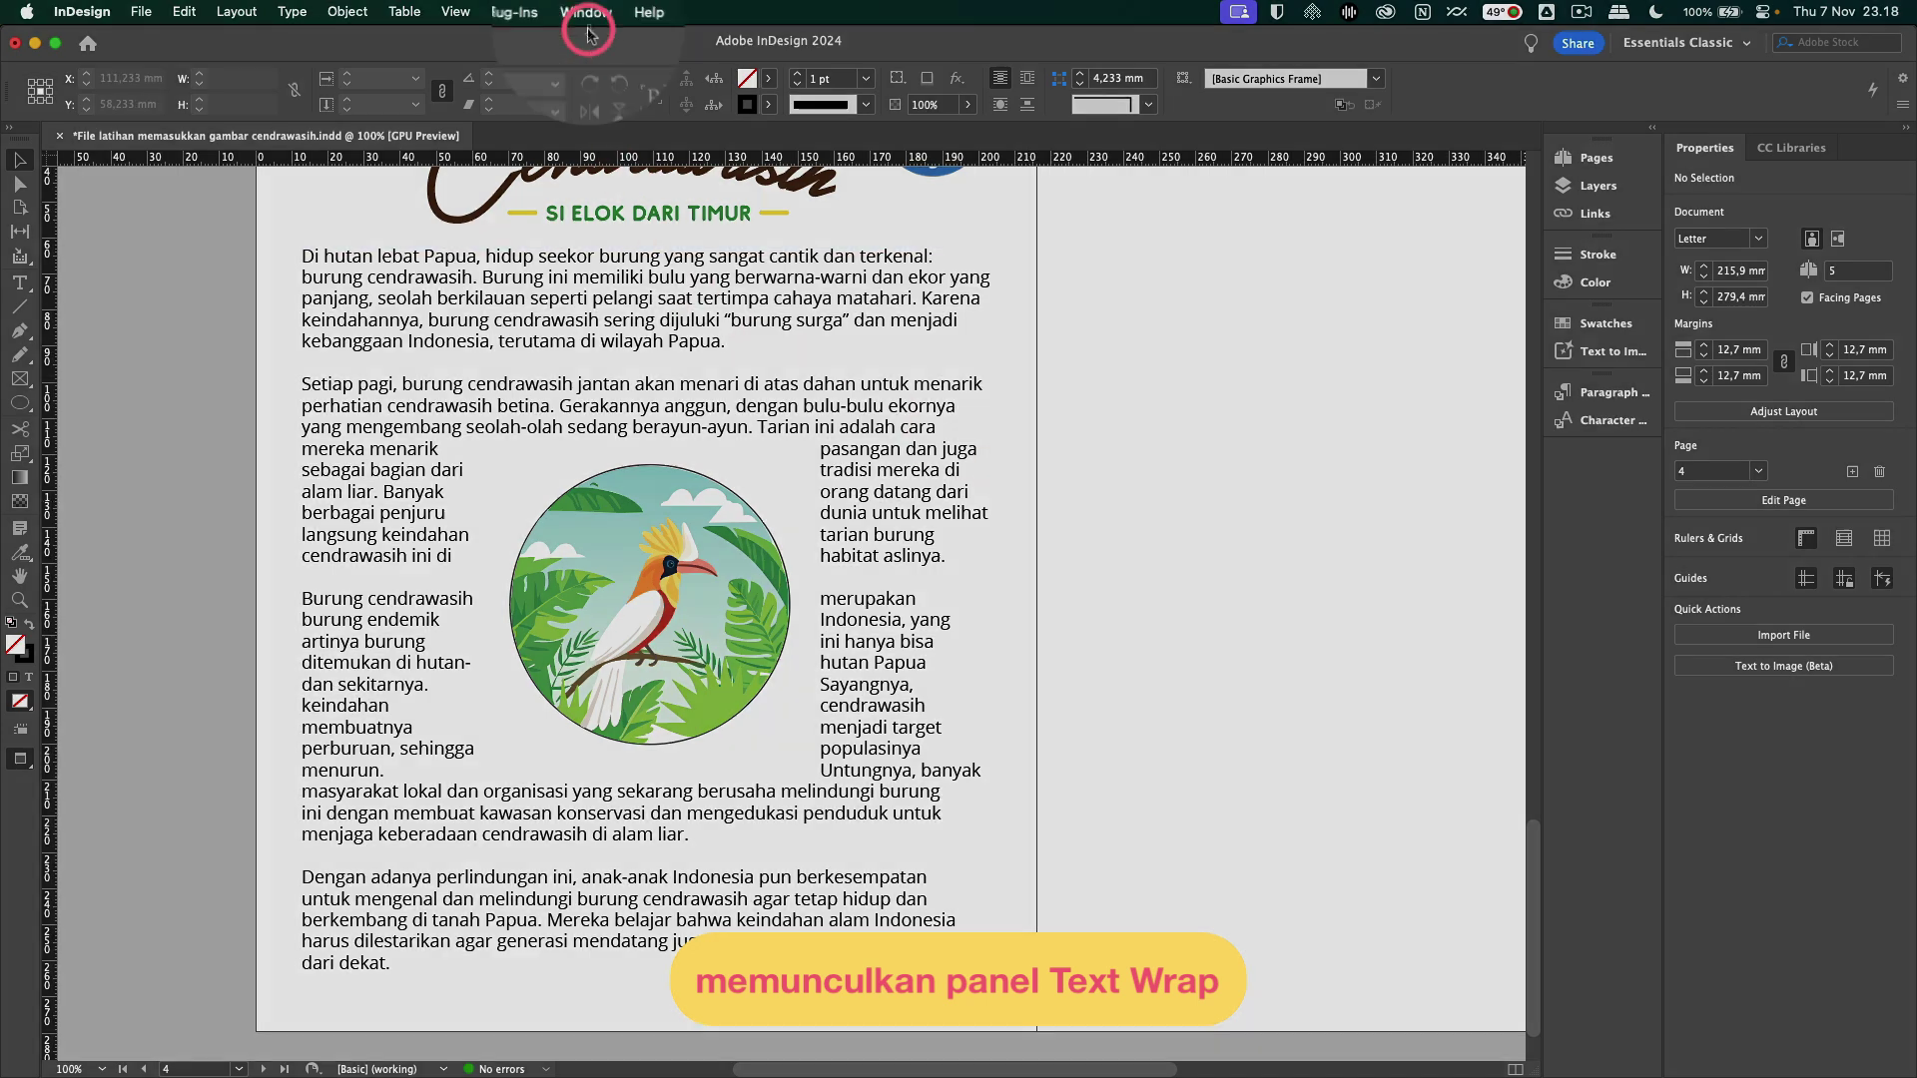
Open the Text Wrap panel and wrap the text around the bird image's object shape with contour type Detect Edges
{"action": "left_click", "coordinate": [586, 11]}
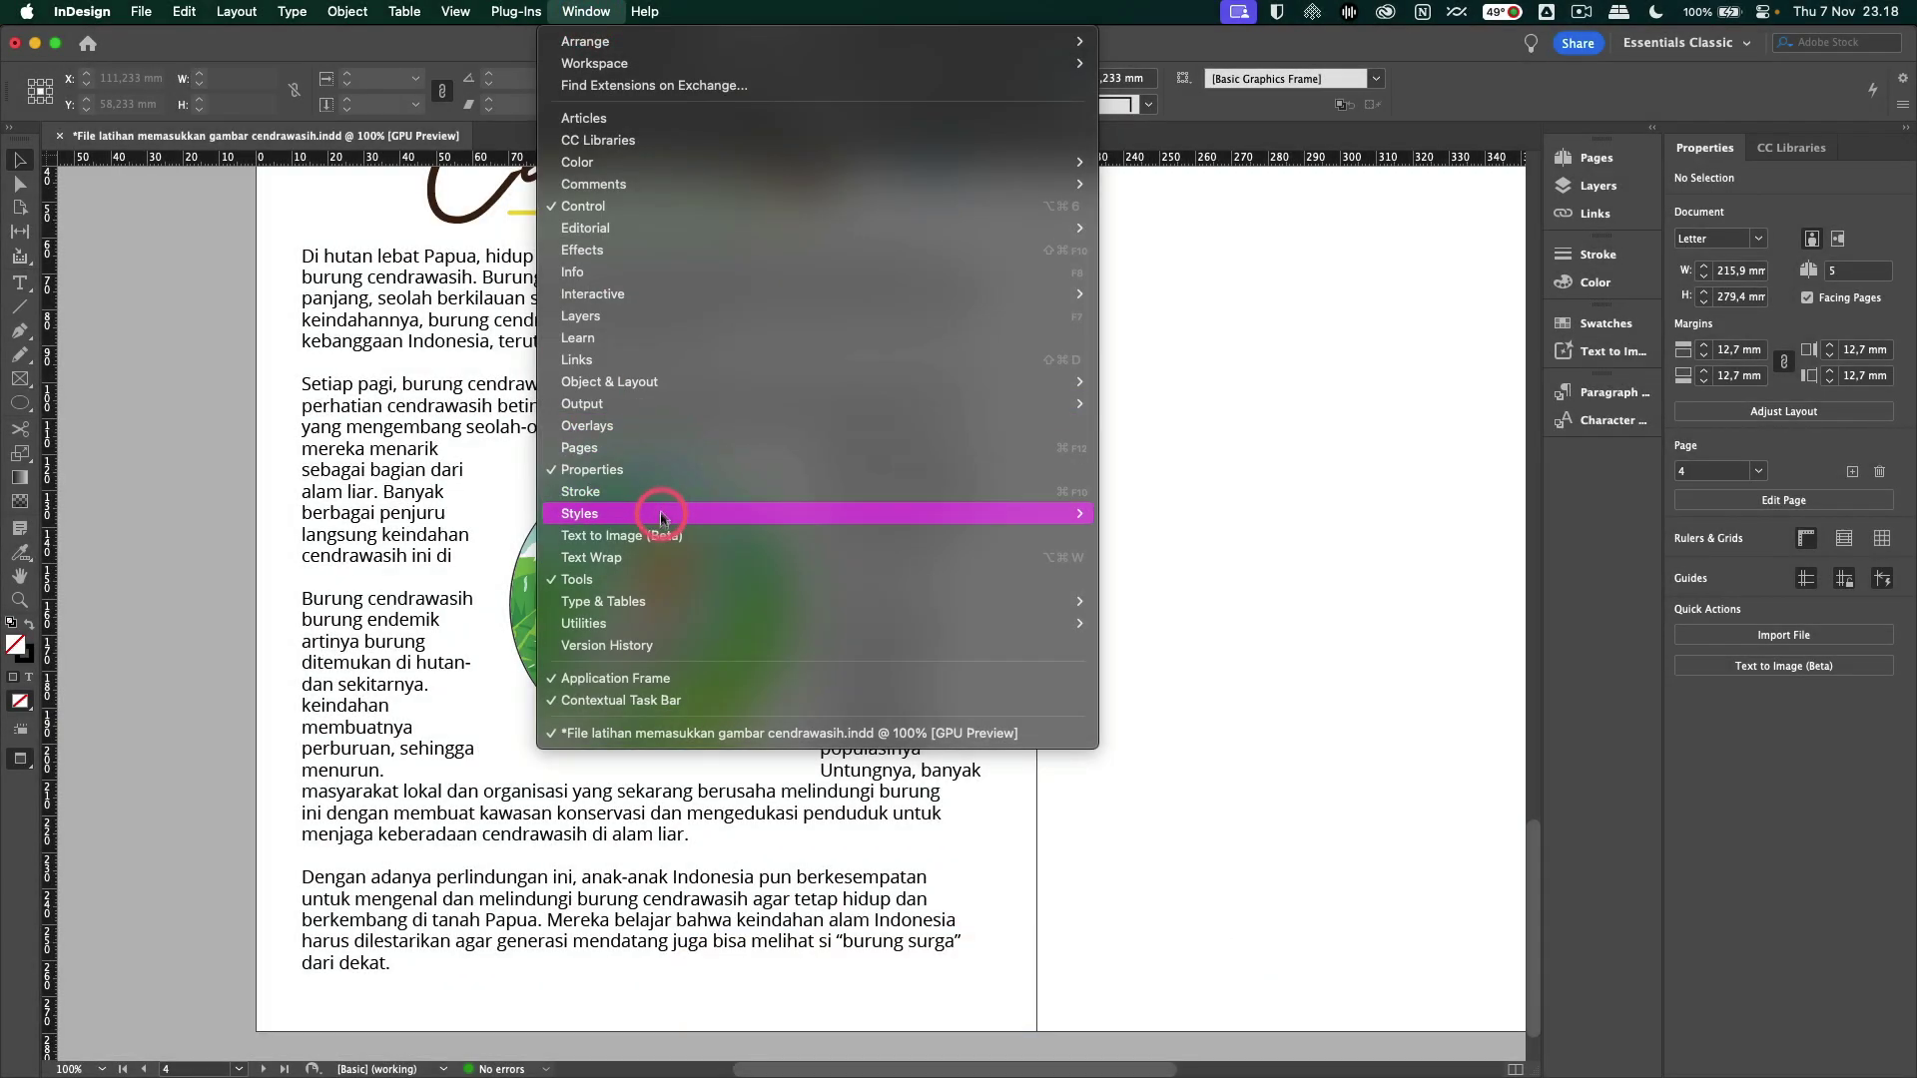
{"action": "left_click", "coordinate": [654, 559]}
{"action": "left_click", "coordinate": [659, 566]}
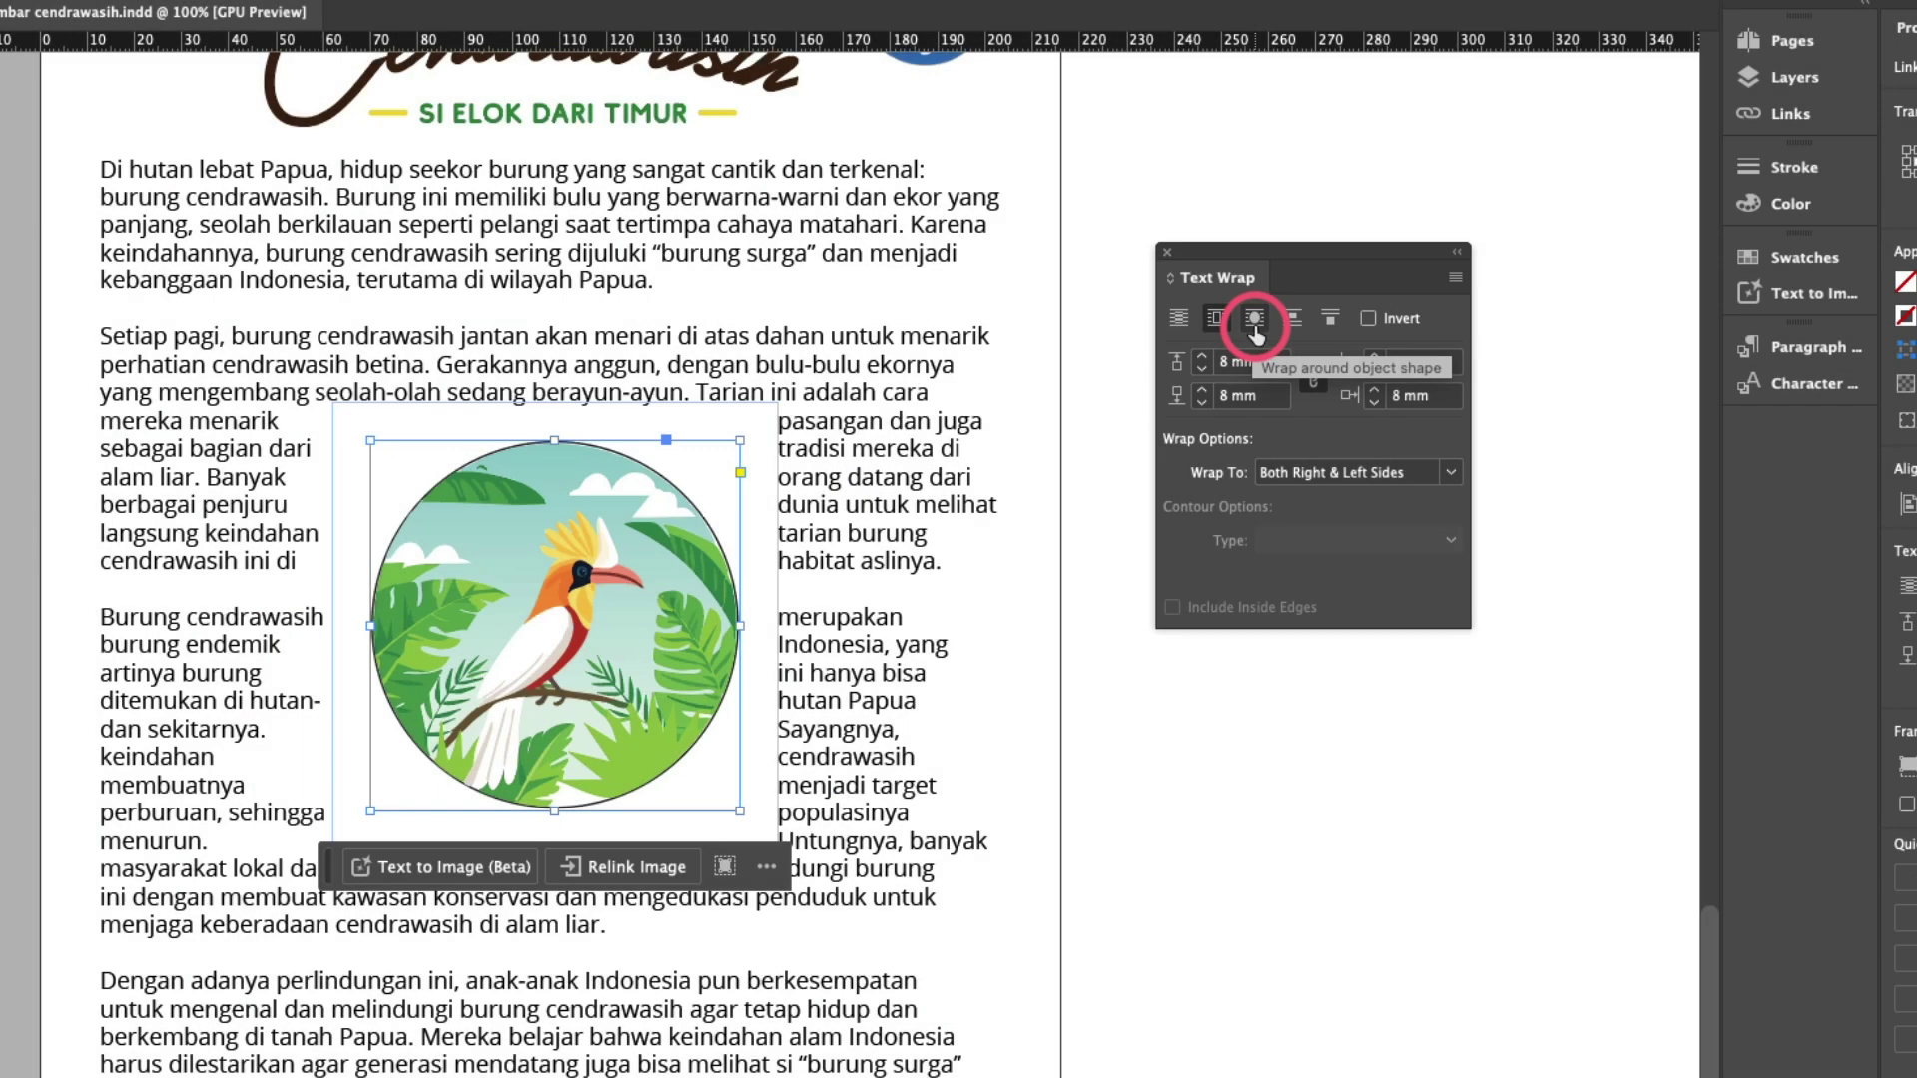
{"action": "left_click", "coordinate": [1256, 325]}
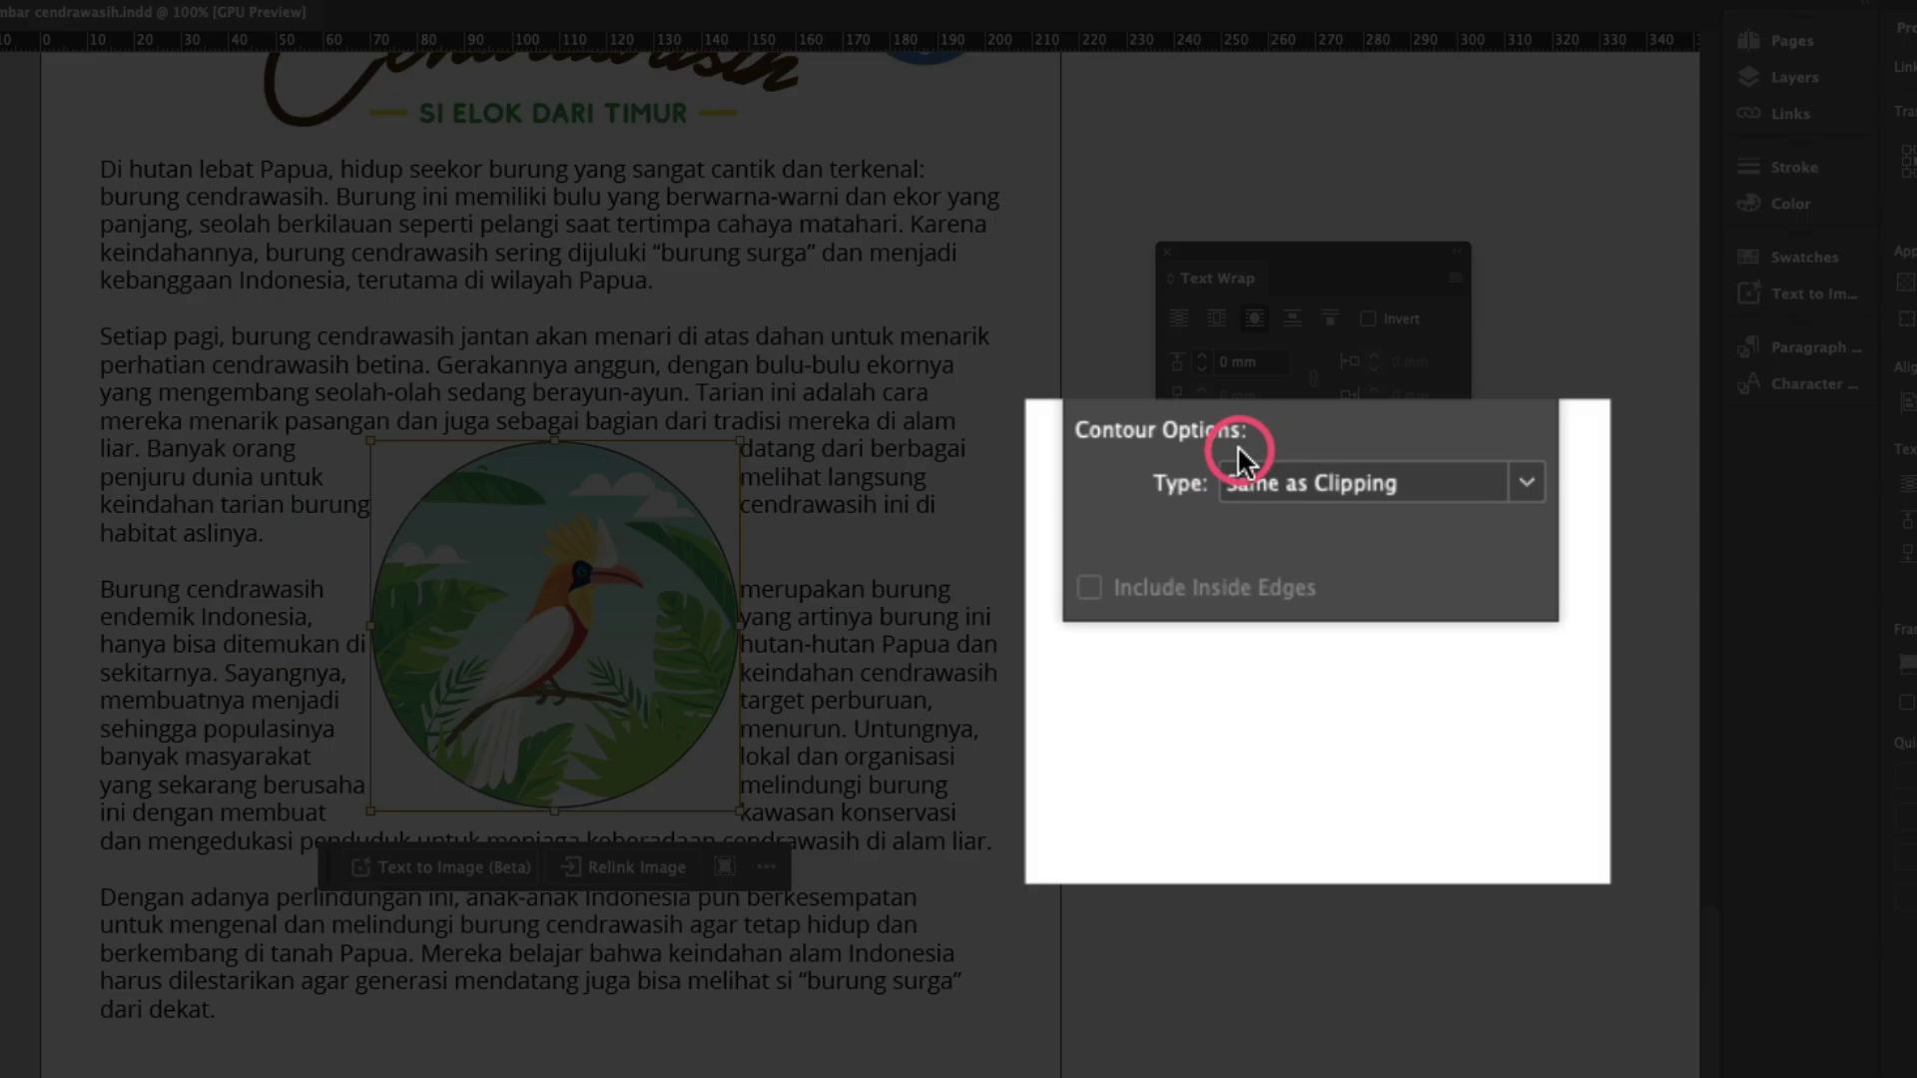
{"action": "left_click", "coordinate": [1286, 486]}
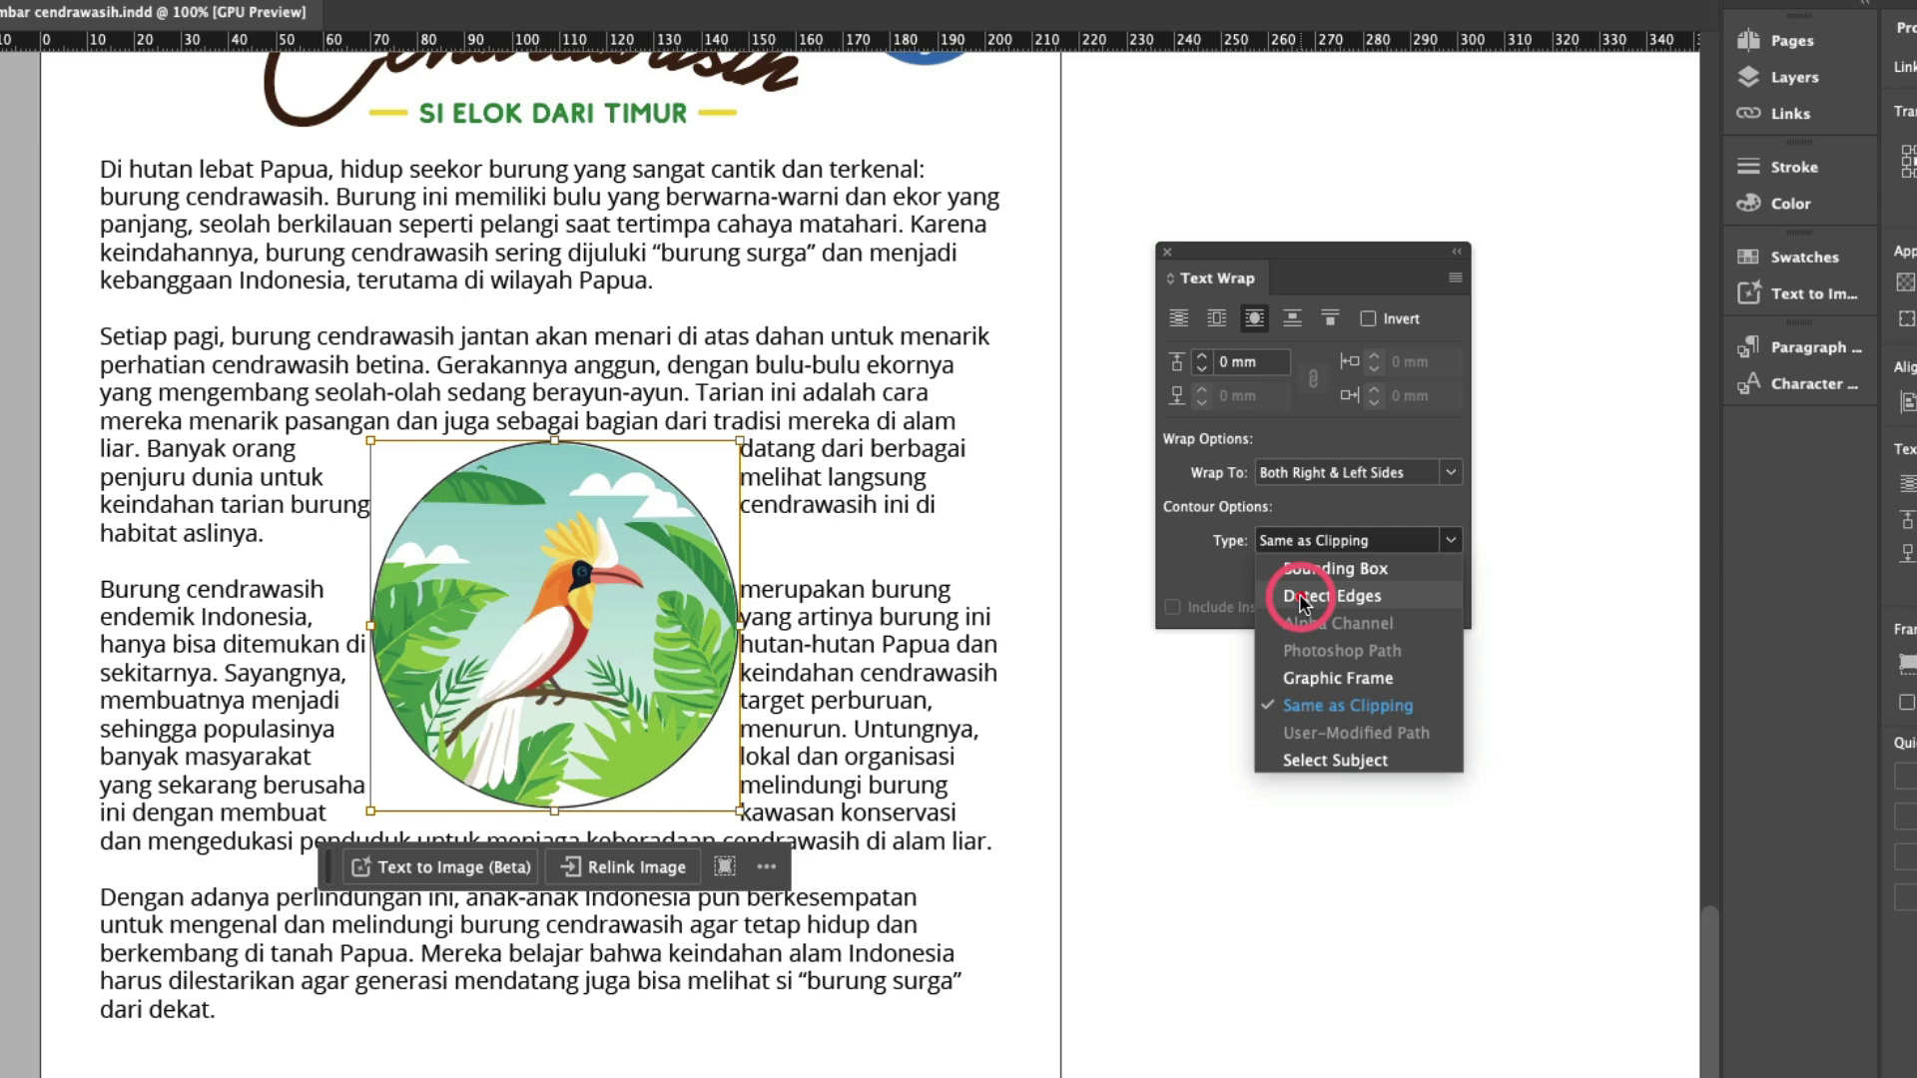
{"action": "left_click", "coordinate": [1304, 597]}
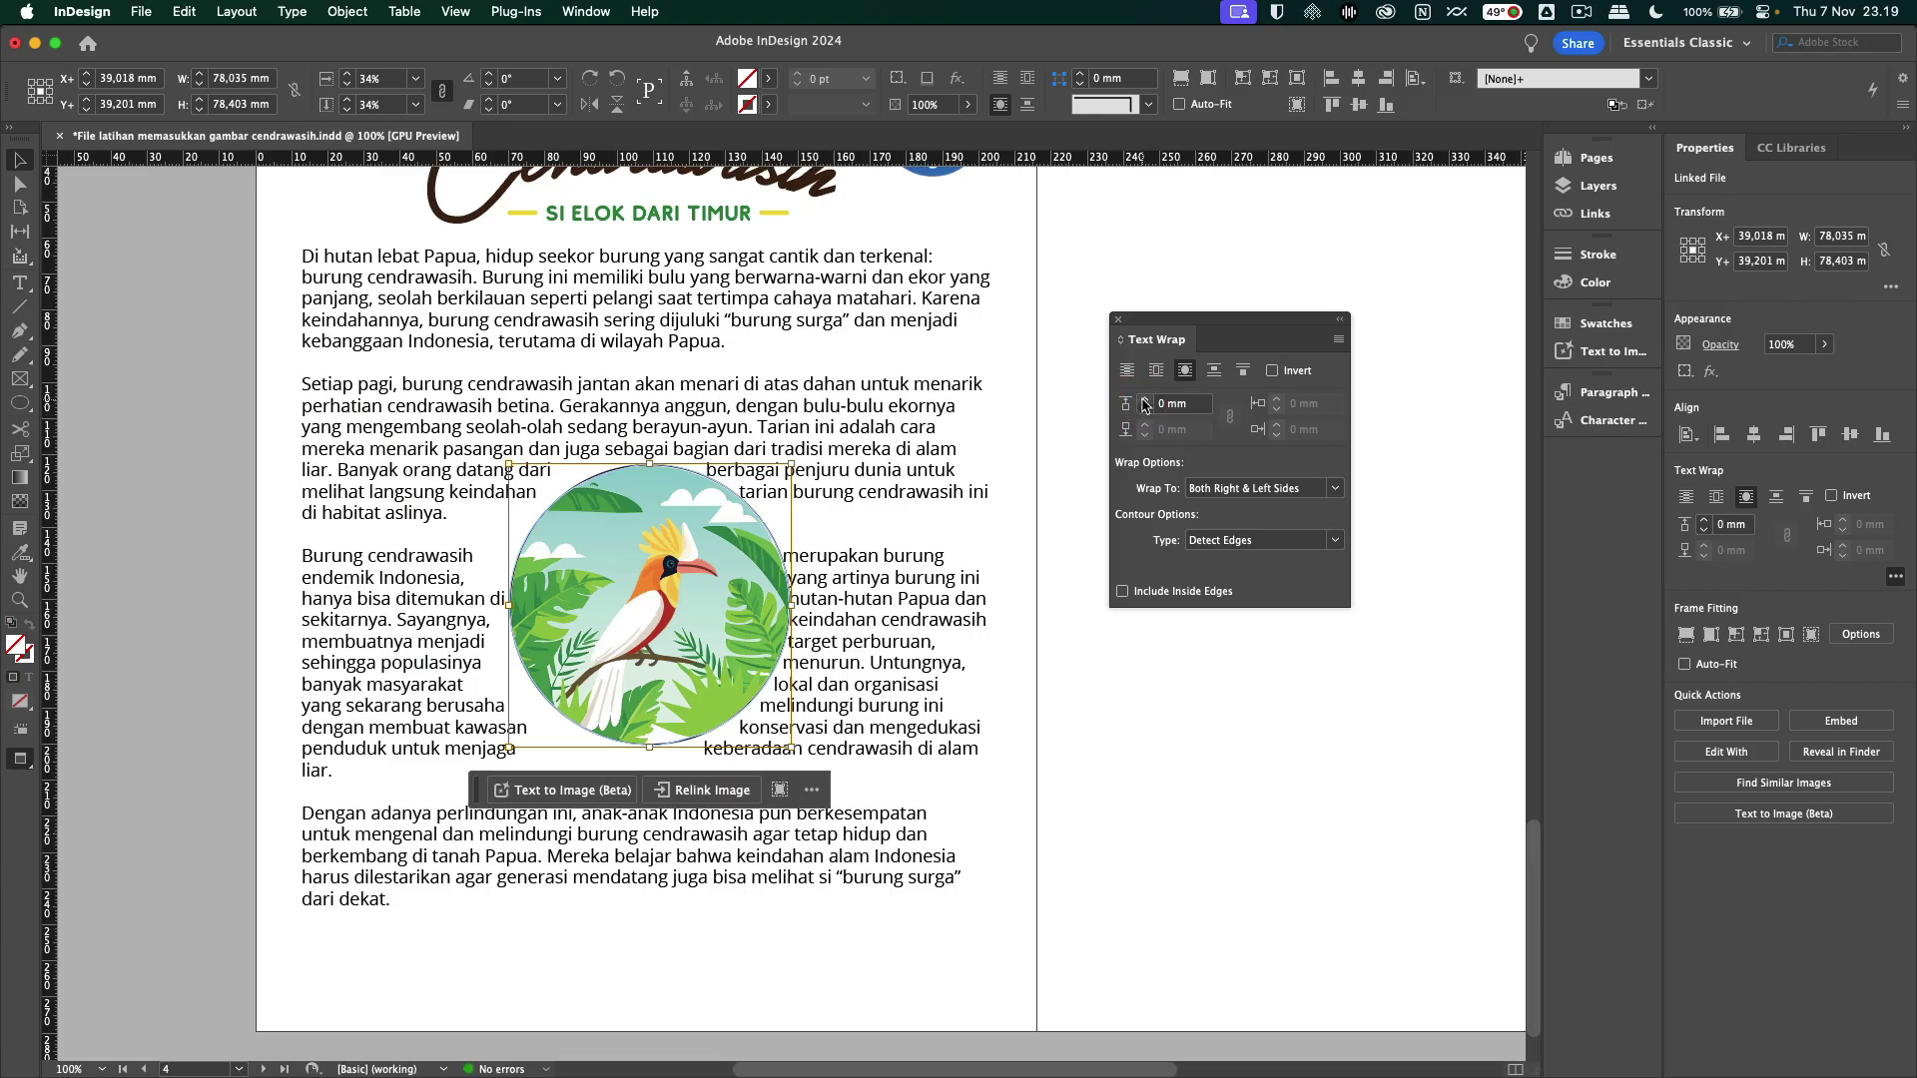
Set the wrap offset around the bird image's contour to 10 mm and close the Text Wrap panel
{"action": "left_click", "coordinate": [1145, 399]}
{"action": "left_click", "coordinate": [1146, 399]}
{"action": "left_click", "coordinate": [1145, 399]}
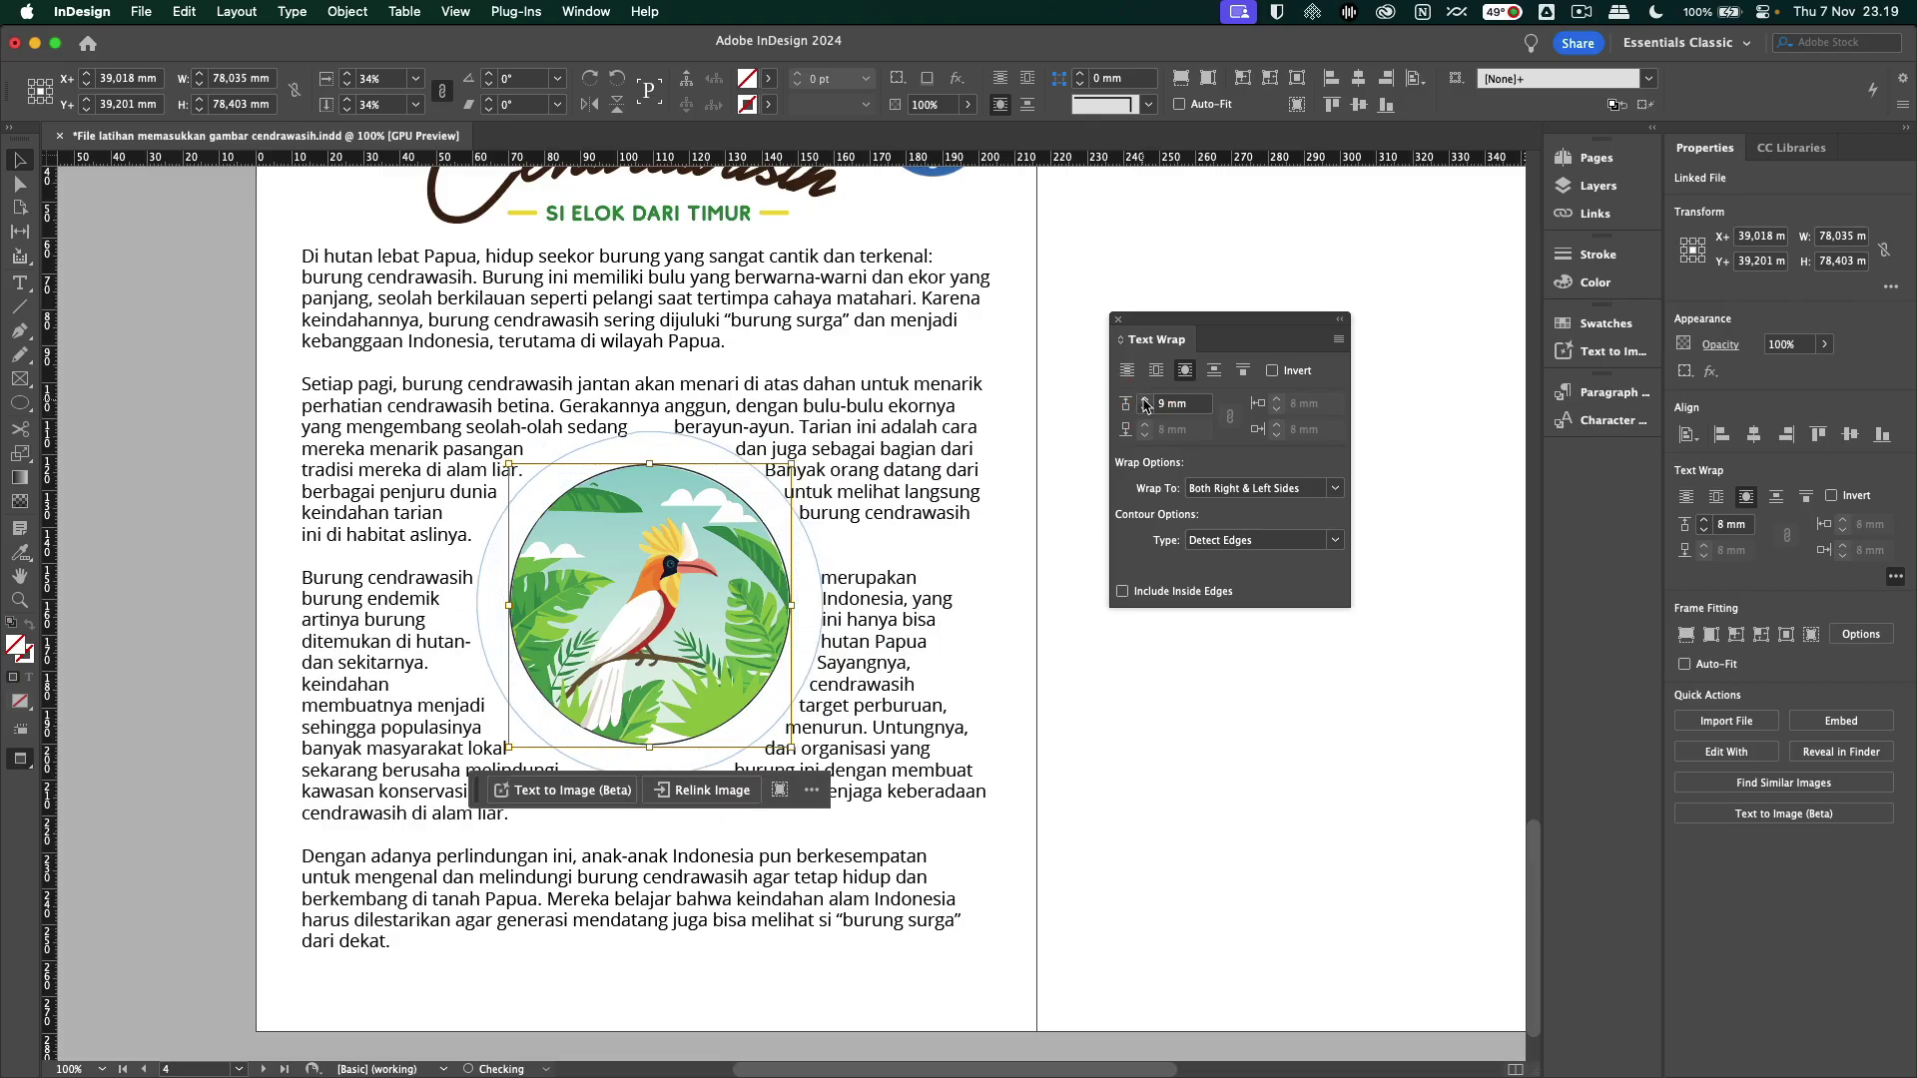
{"action": "left_click", "coordinate": [1145, 399]}
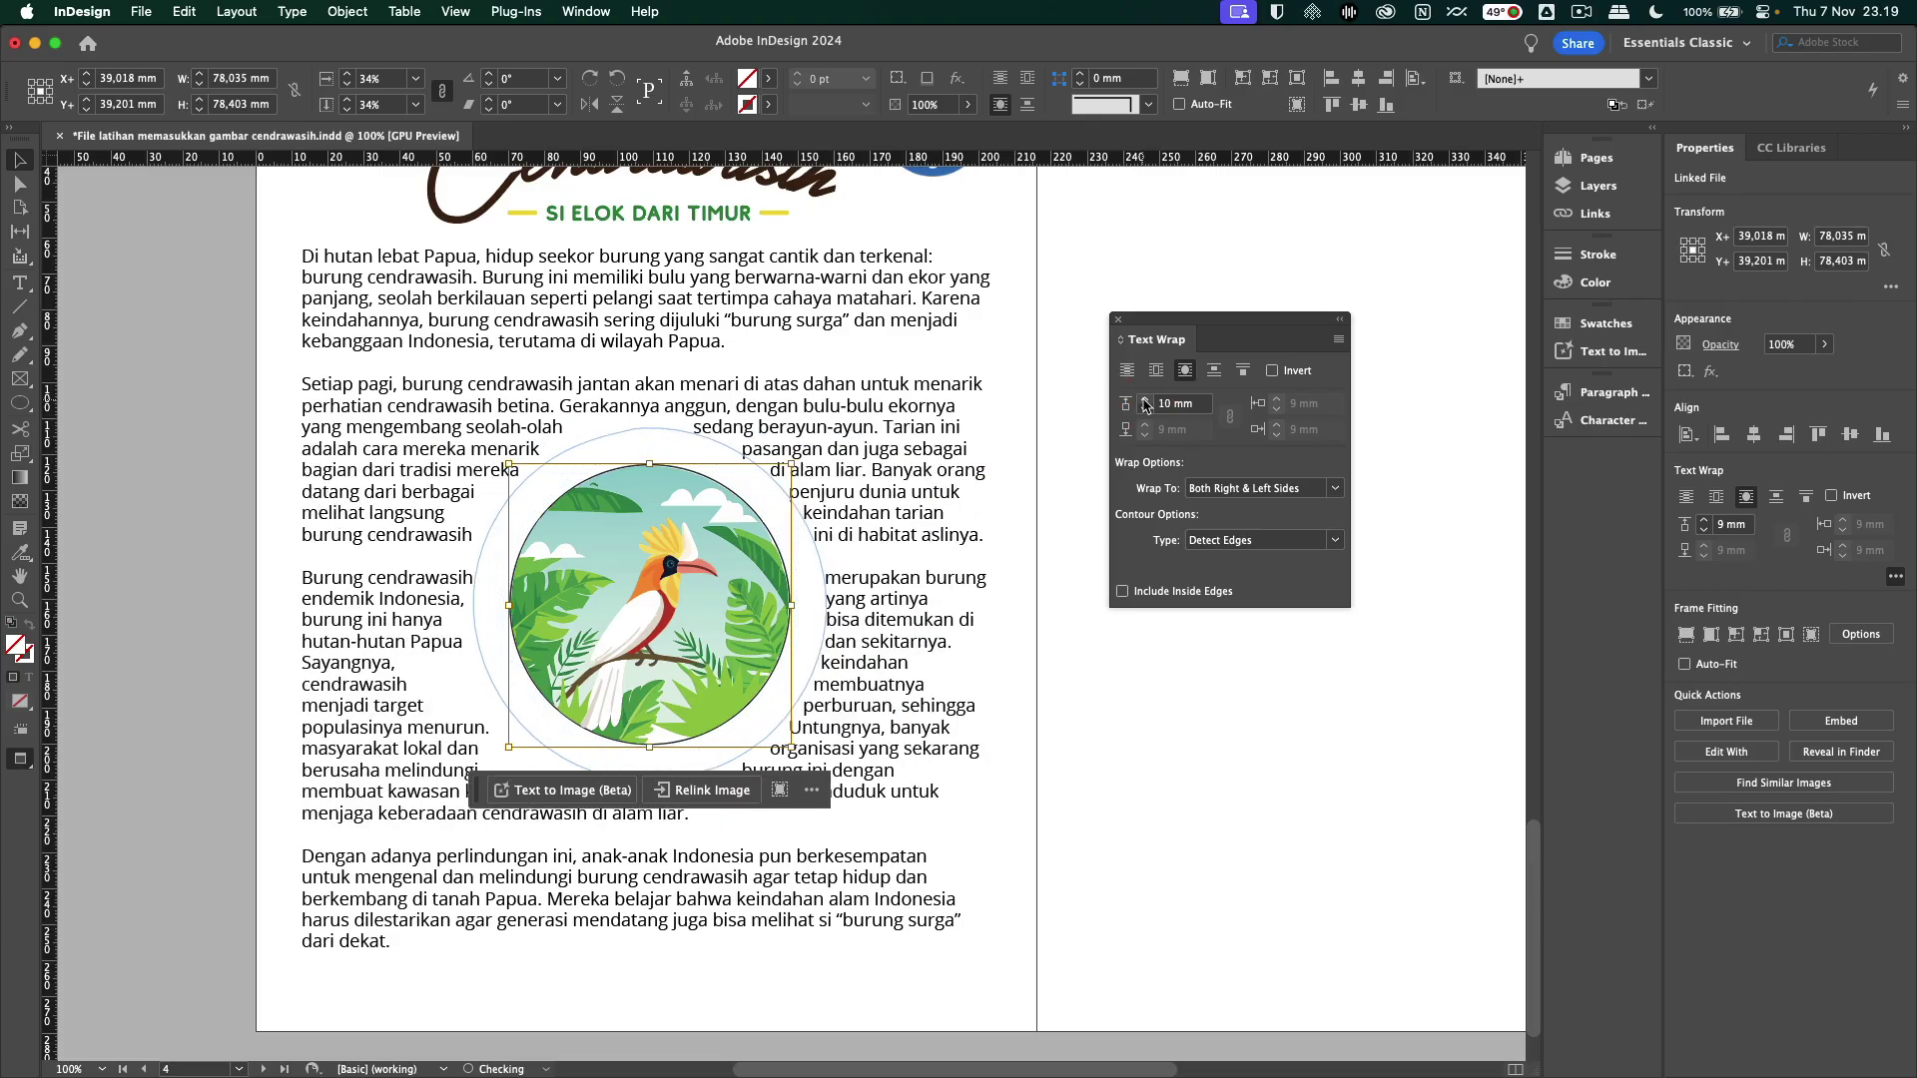
{"action": "left_click", "coordinate": [1119, 319]}
{"action": "left_click", "coordinate": [1106, 437]}
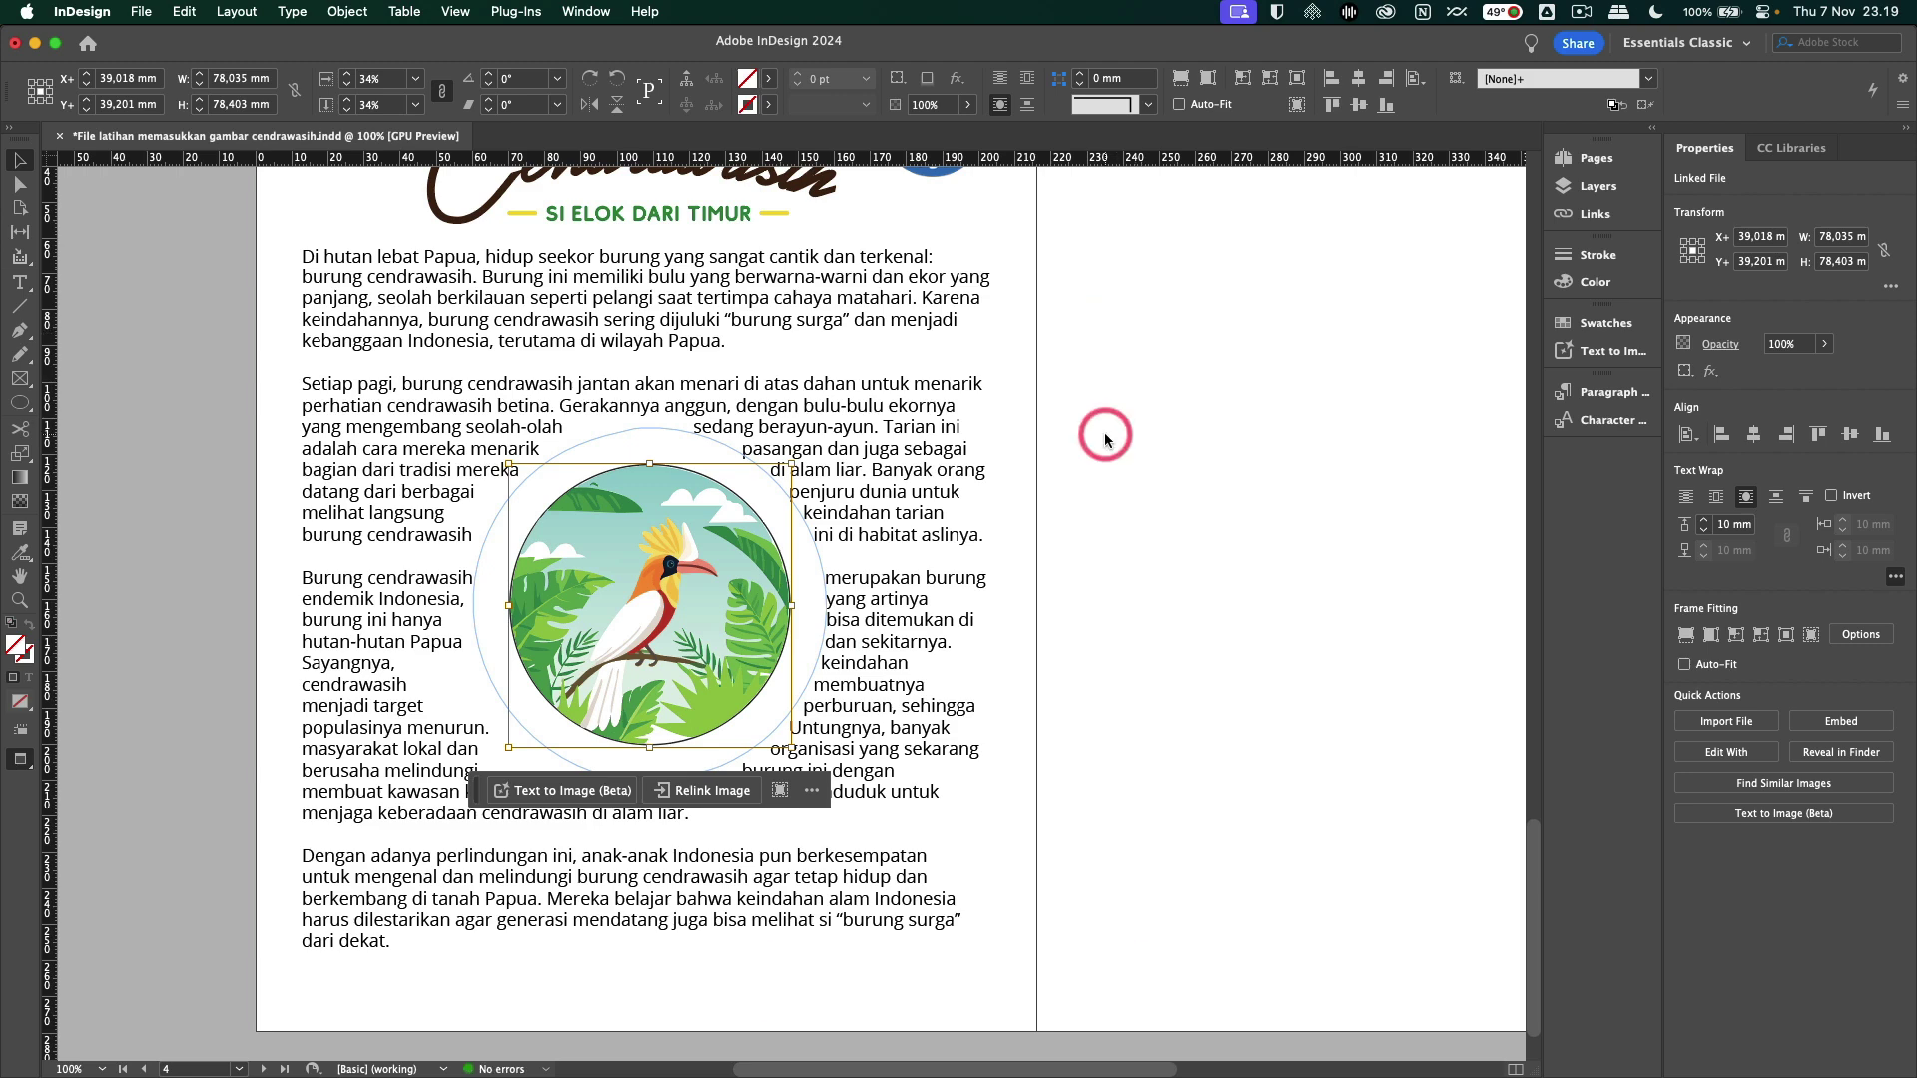
Deselect the bird image and view the whole page at 75% zoom to examine the wrapped text
{"action": "key", "text": "alt+super+v"}
{"action": "left_click", "coordinate": [1107, 434], "text": "alt+super"}
{"action": "left_click_drag", "start_coordinate": [1107, 434], "coordinate": [1166, 394]}
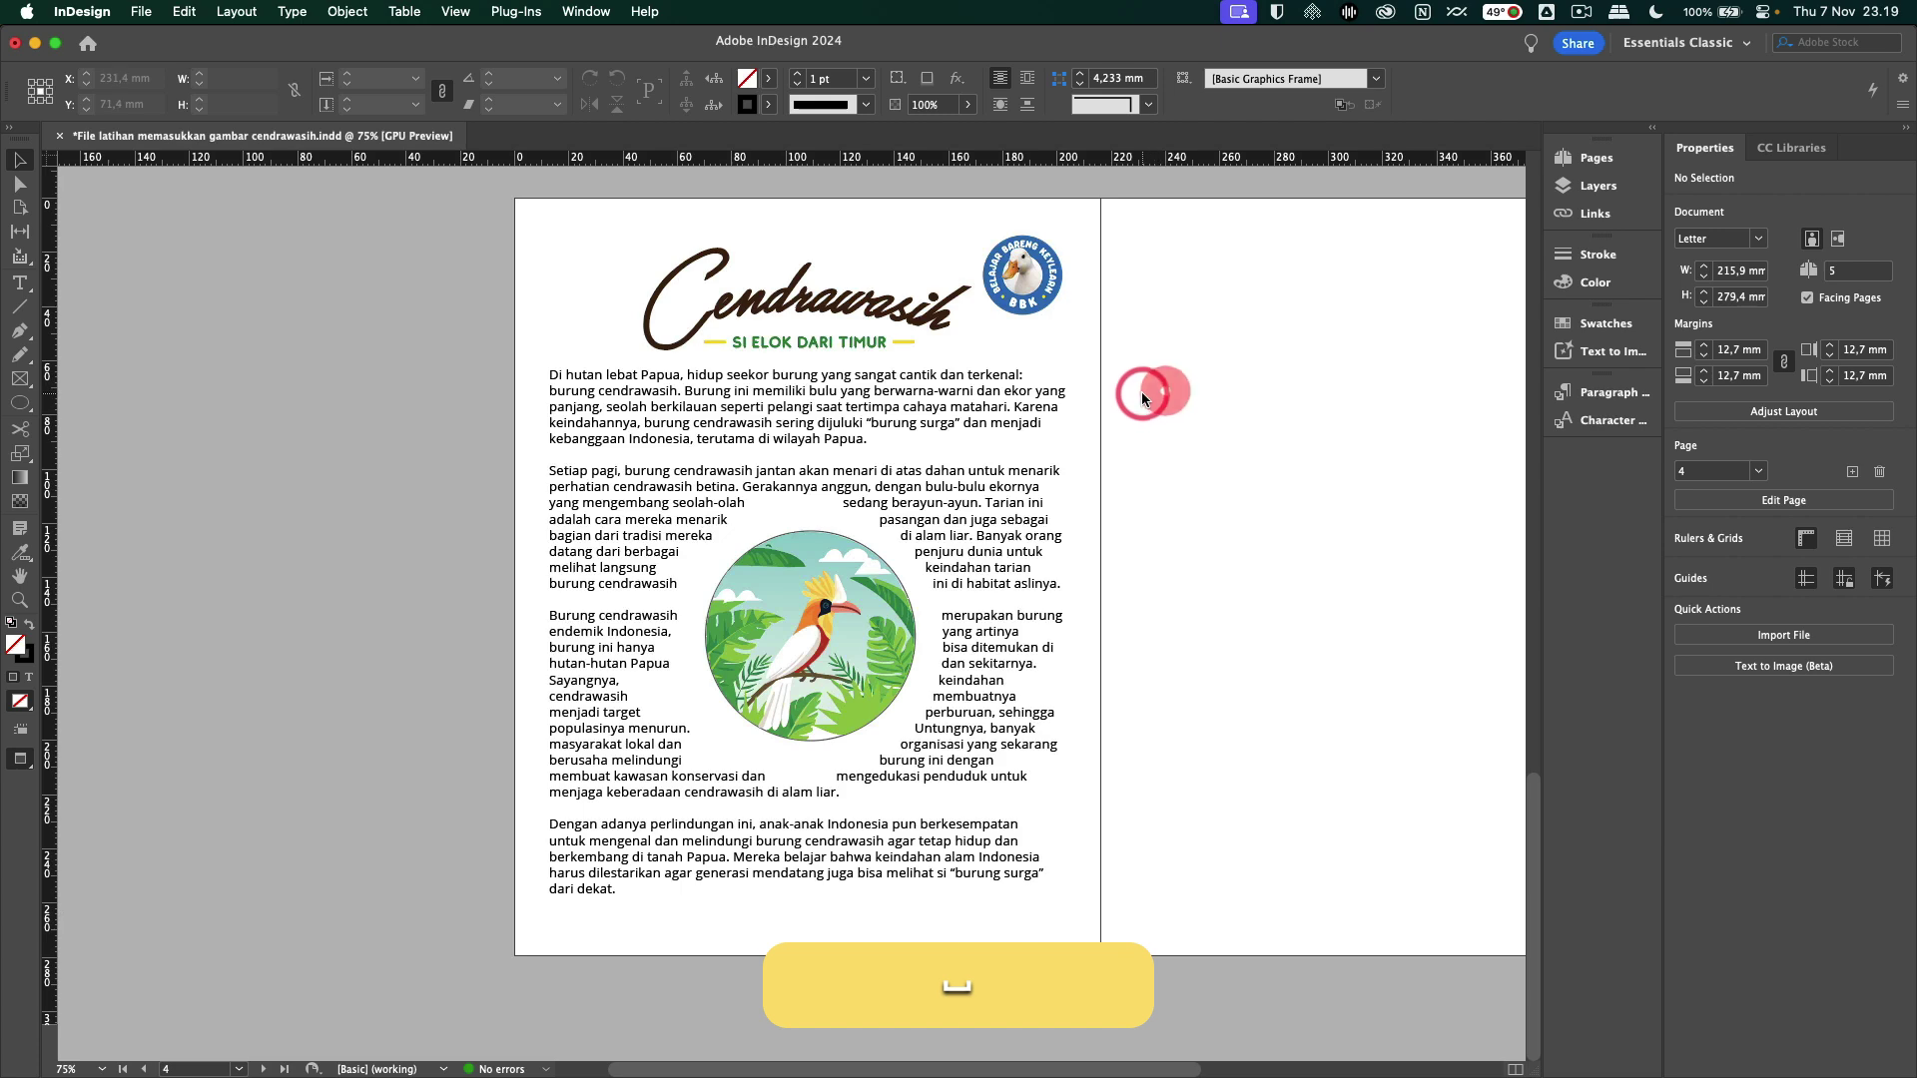
{"action": "left_click", "coordinate": [1143, 398]}
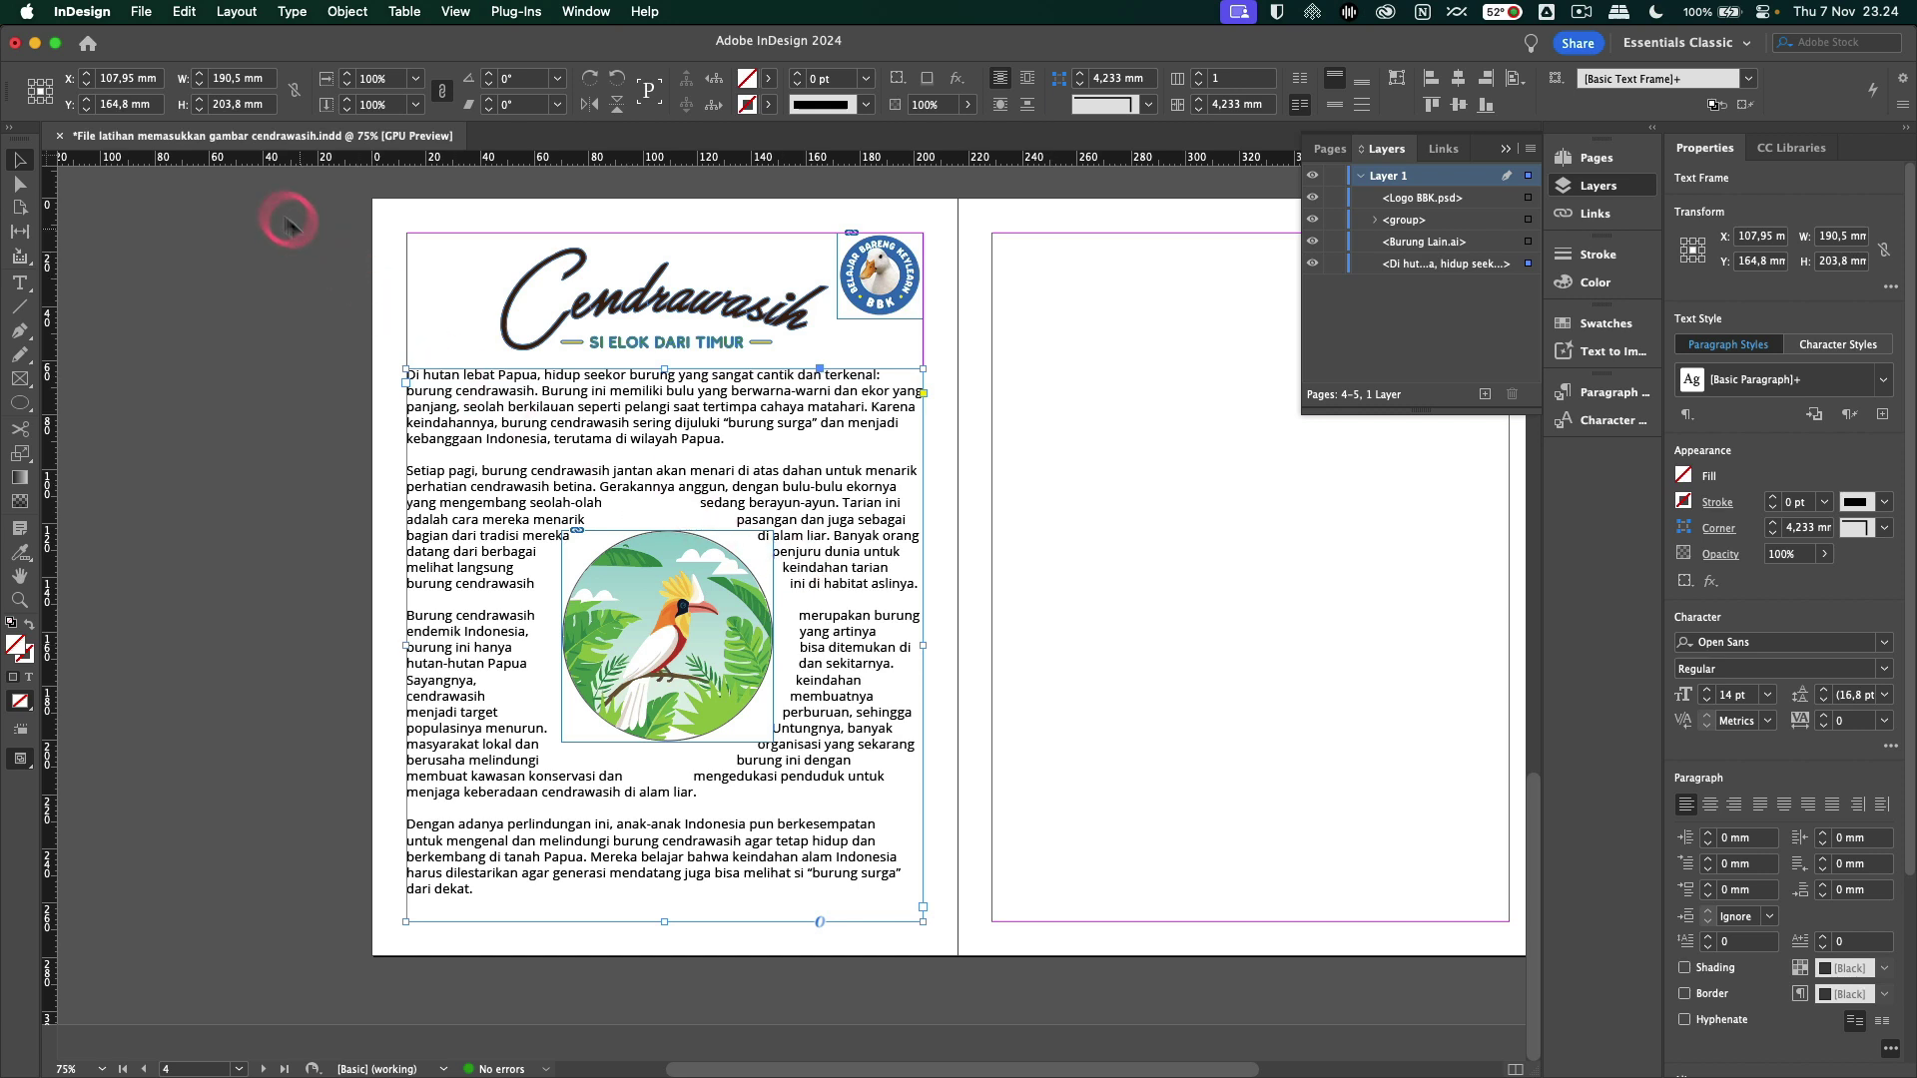
Confirm the Composition preferences with Text Wrap Only Affects Text Beneath enabled
{"action": "left_click", "coordinate": [84, 12]}
{"action": "mouse_move", "coordinate": [118, 66]}
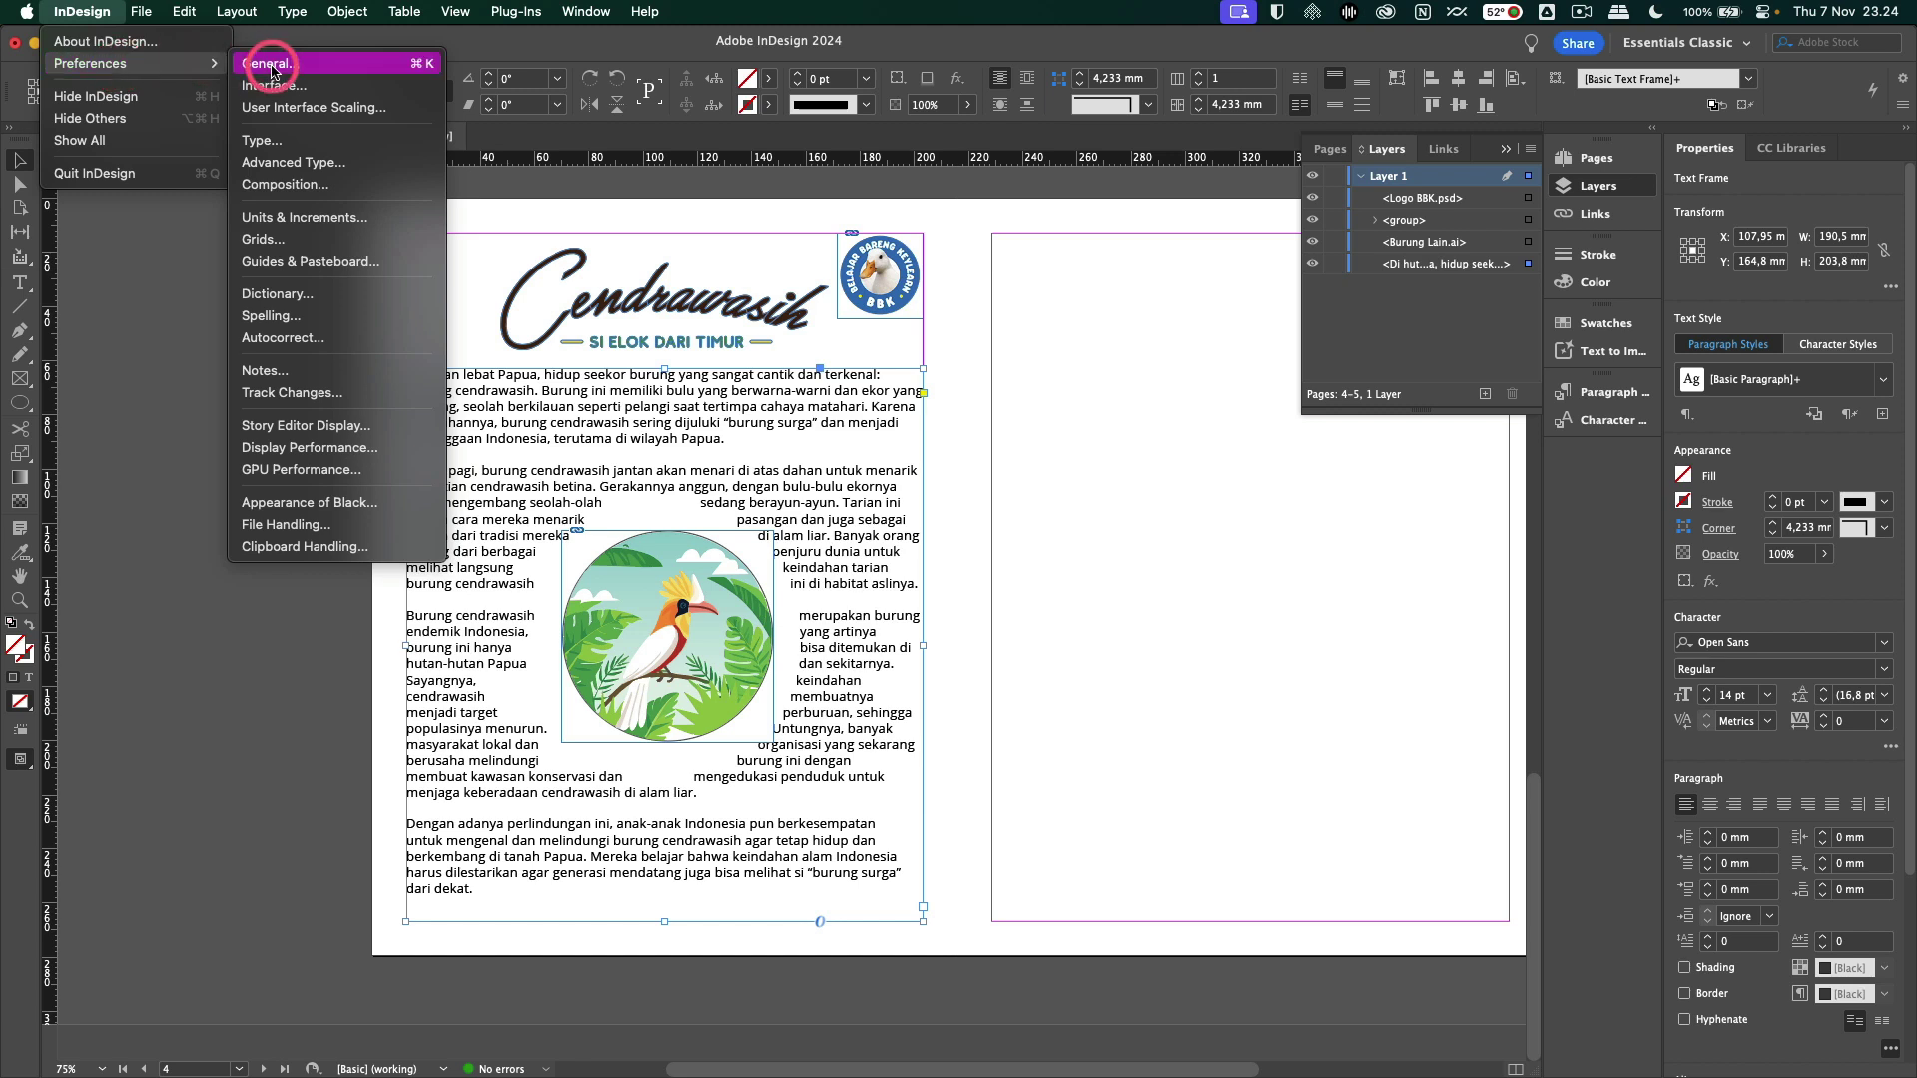
{"action": "left_click", "coordinate": [297, 186]}
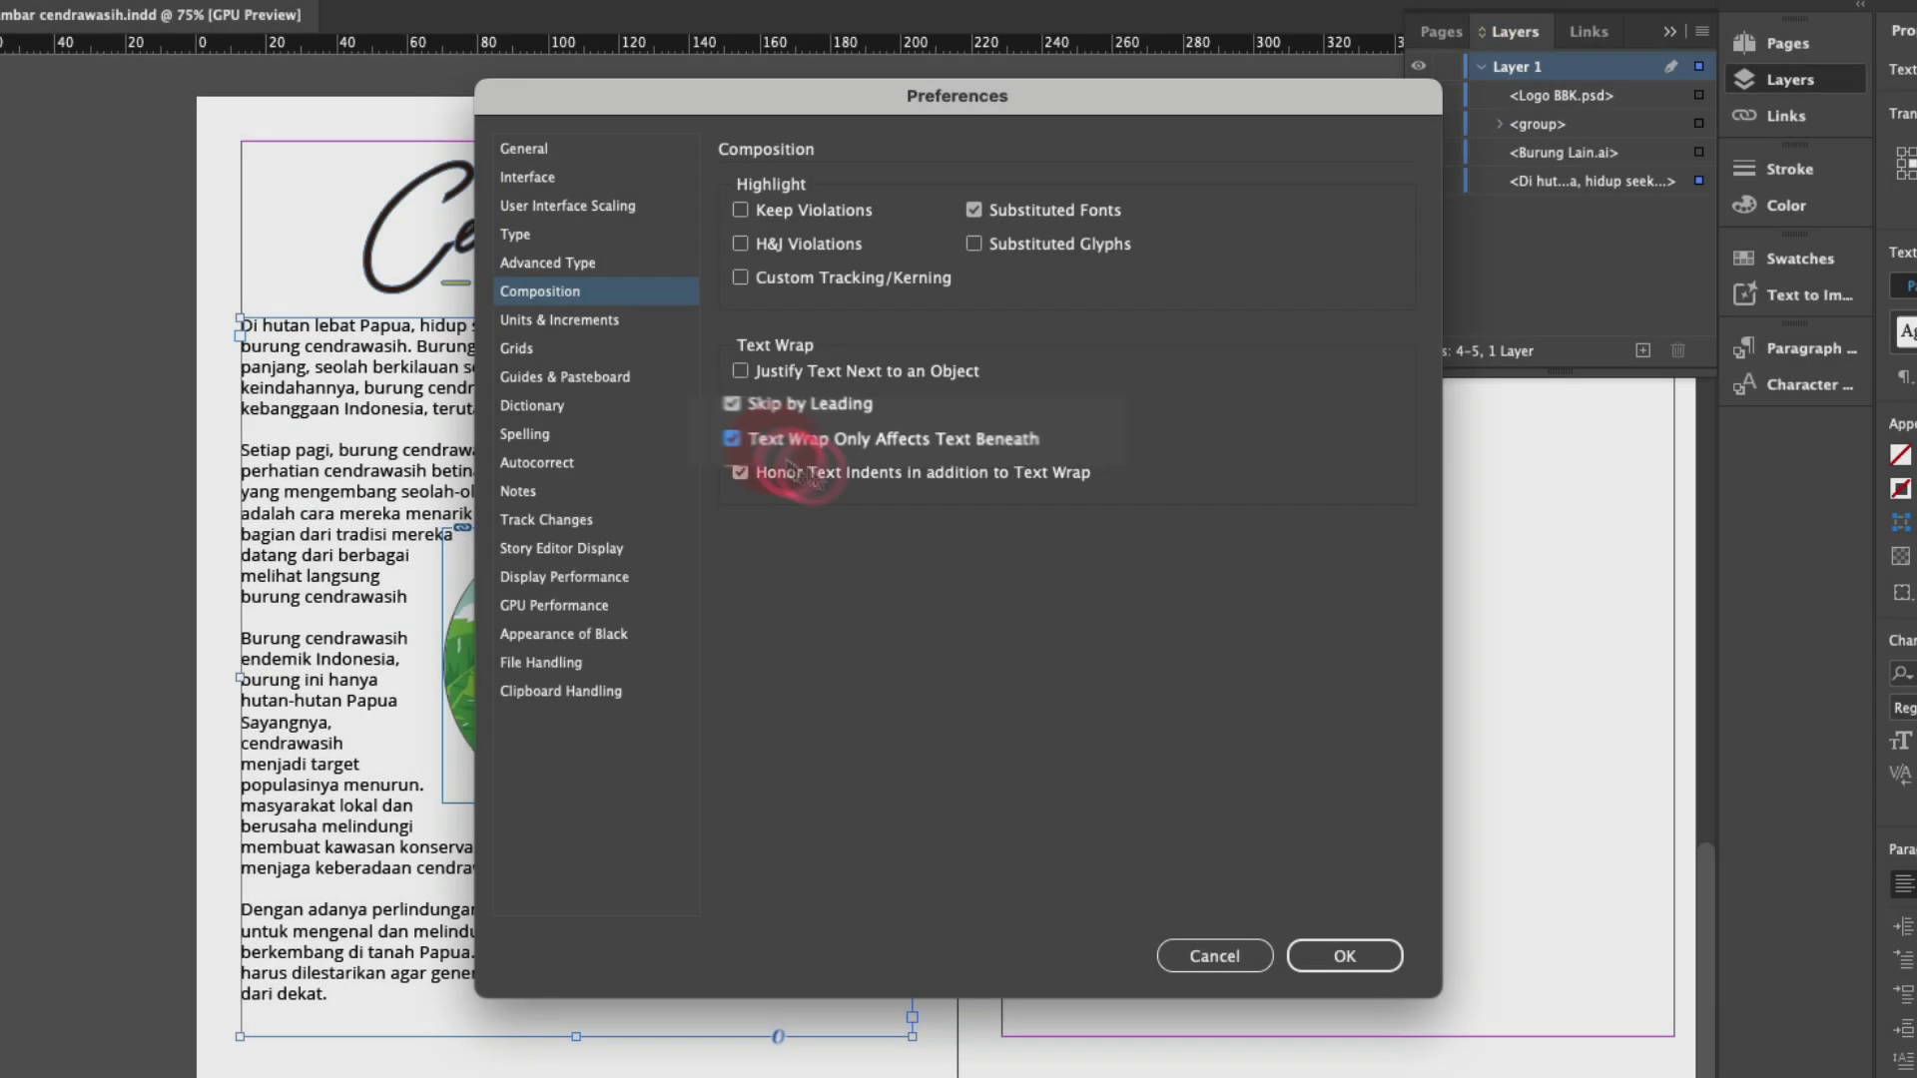
{"action": "left_click", "coordinate": [1316, 954]}
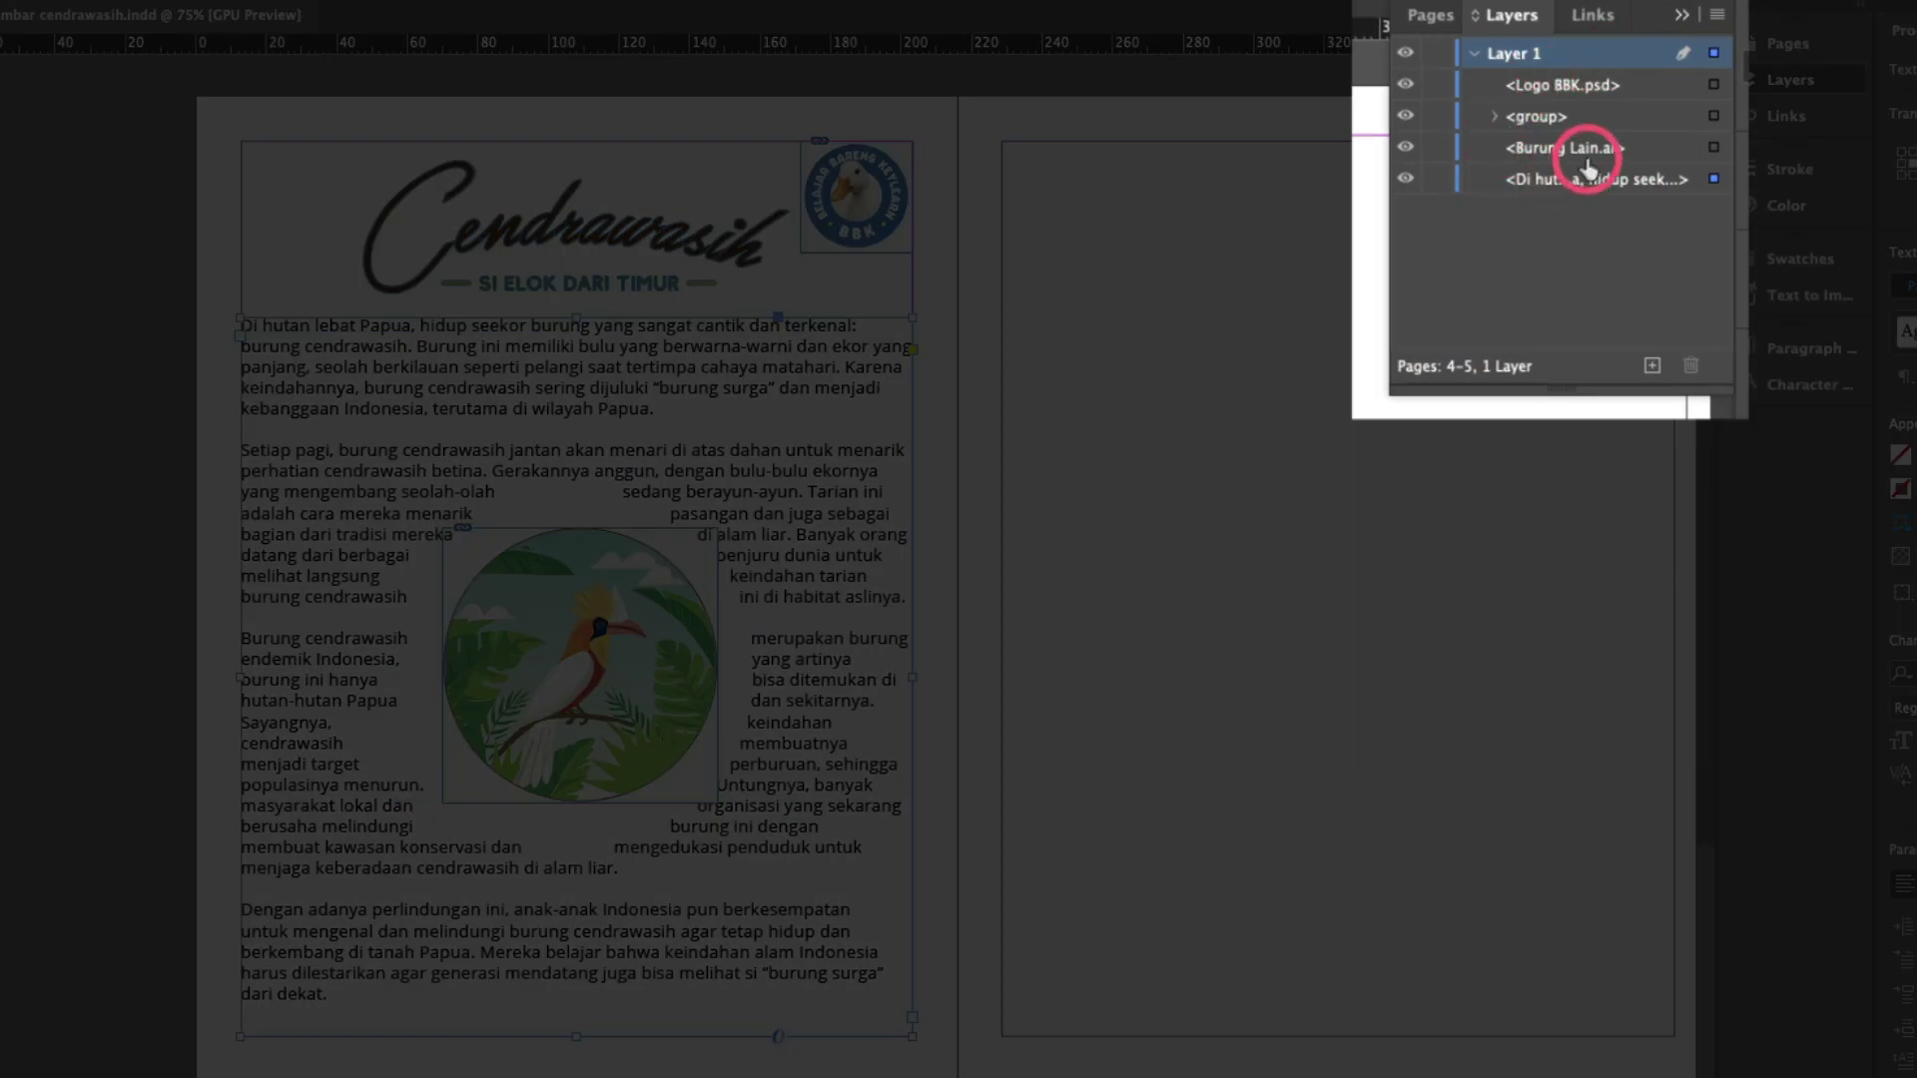
Move the Burung Lain.ai image beneath the body text frame in the Layer 1 stacking order, then deselect it
{"action": "left_click", "coordinate": [1588, 153]}
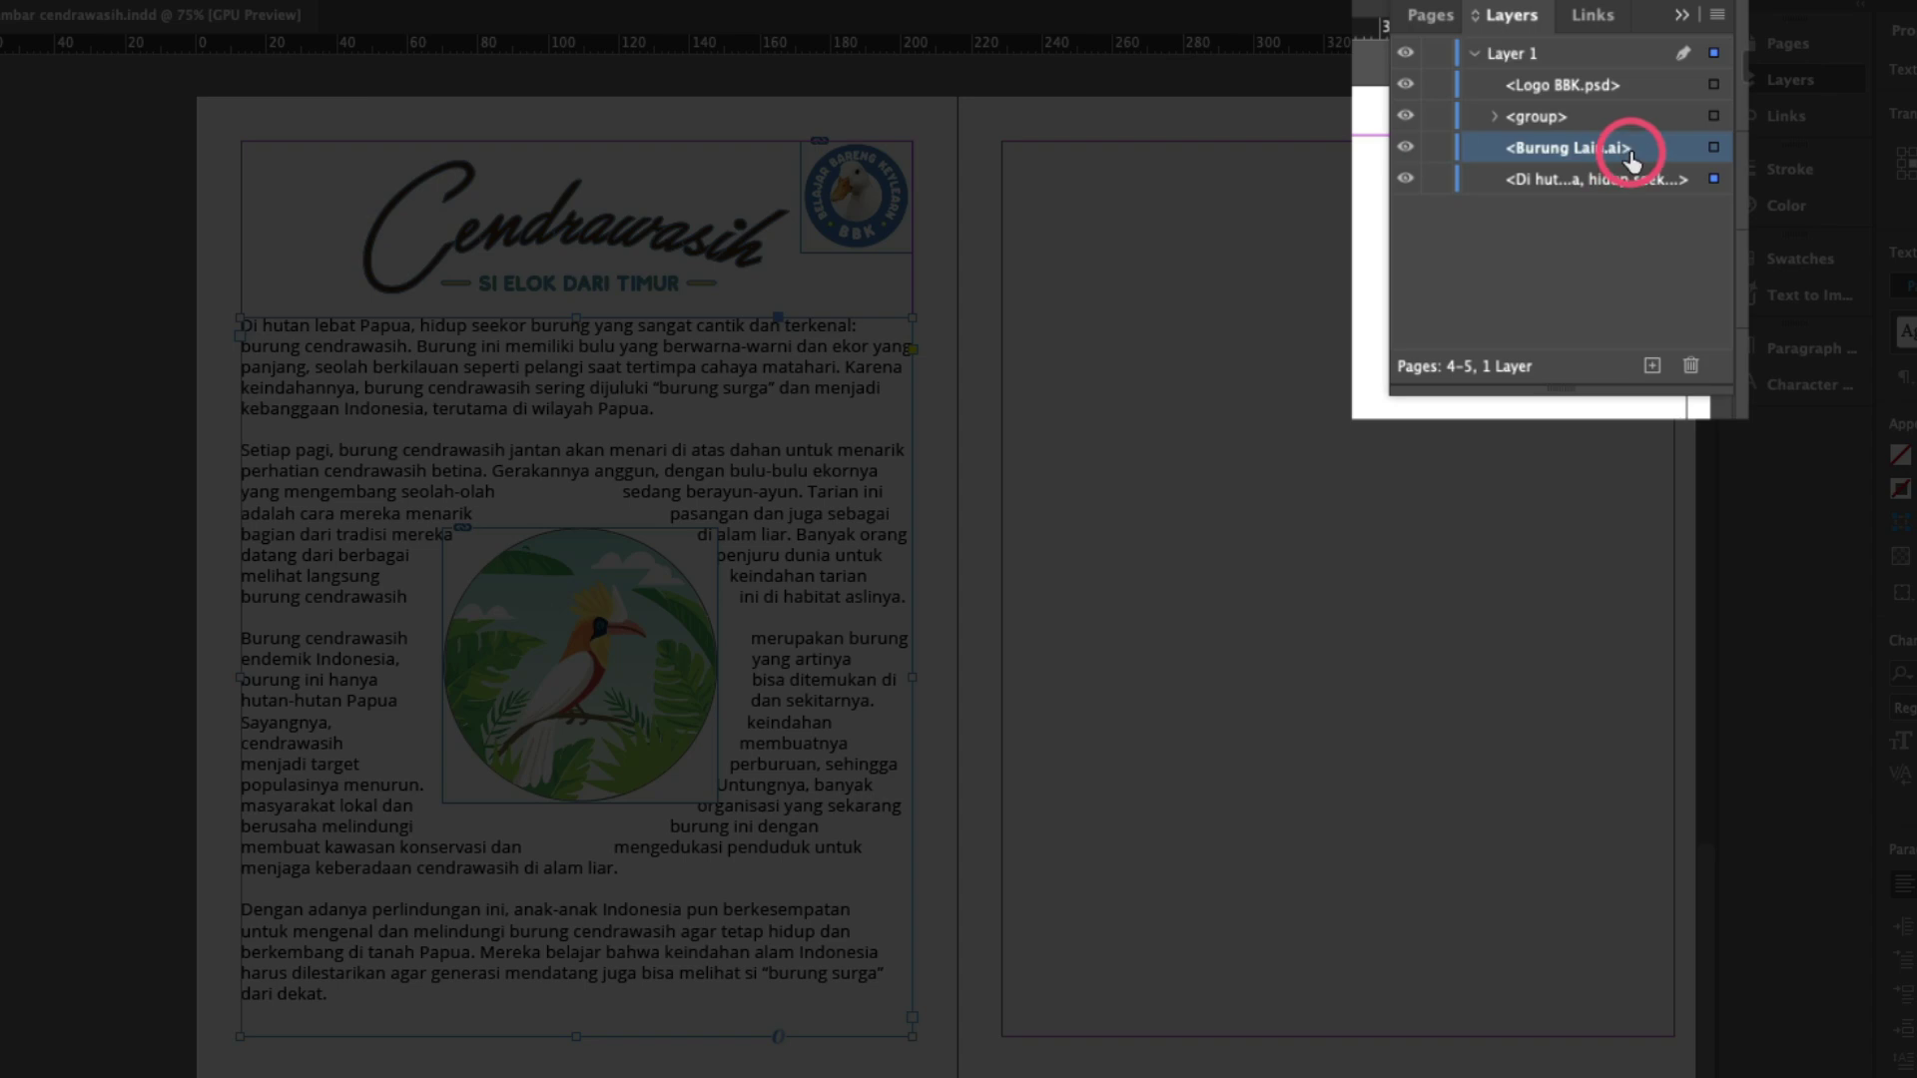
{"action": "left_click", "coordinate": [1543, 182]}
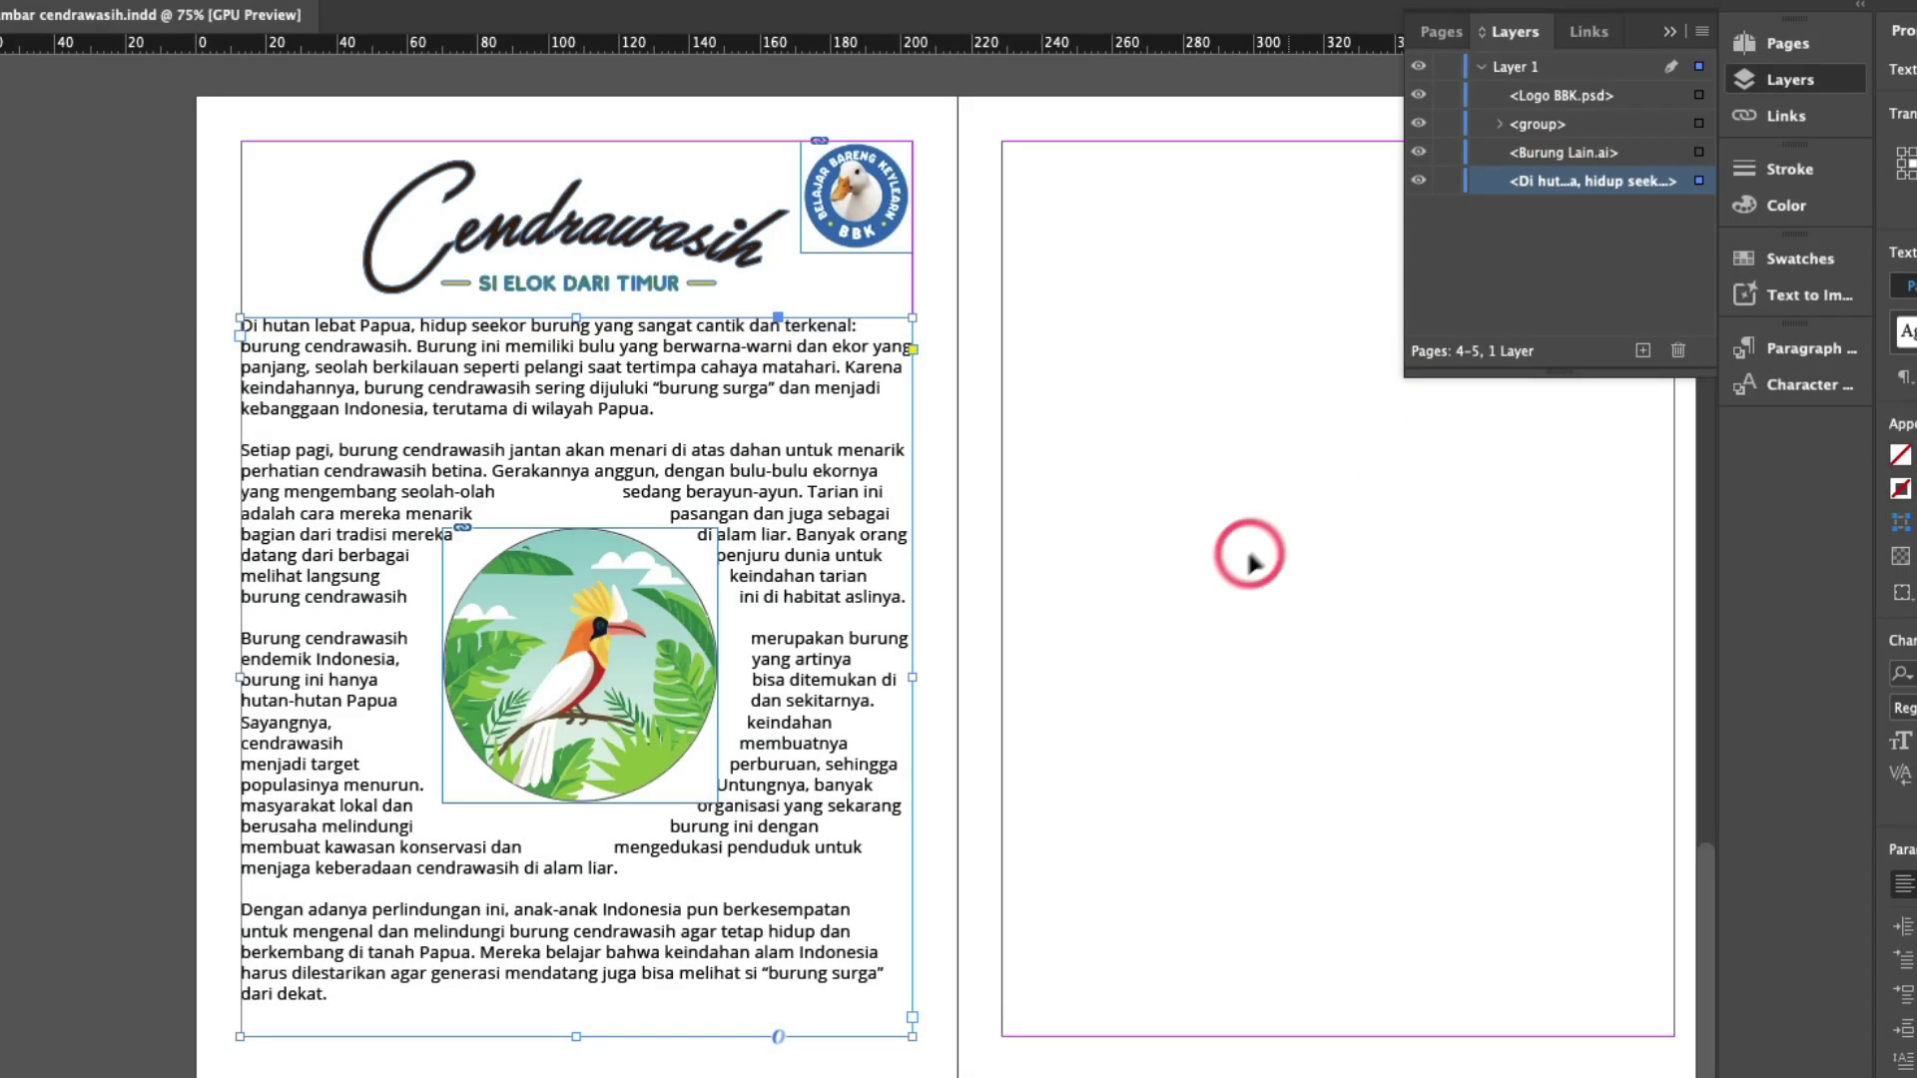
{"action": "left_click", "coordinate": [1229, 552]}
{"action": "left_click", "coordinate": [684, 606]}
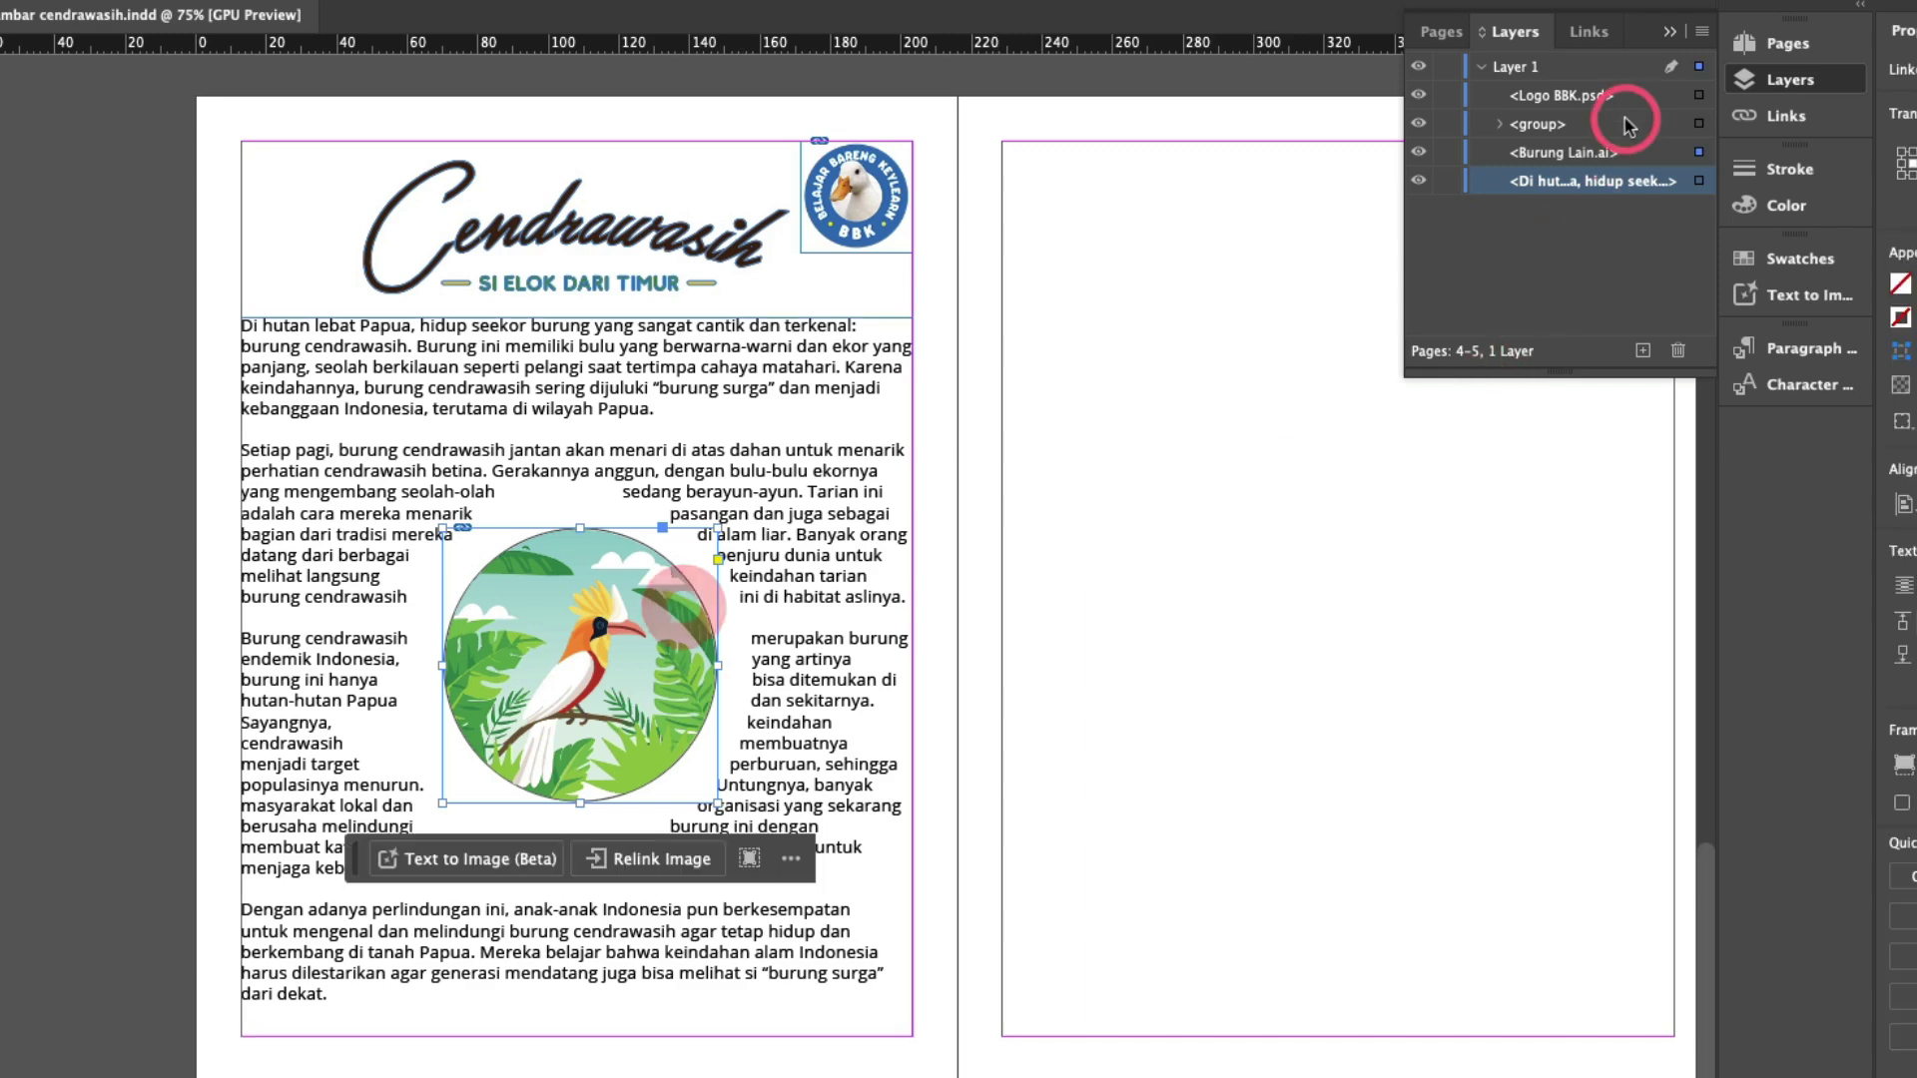
{"action": "left_click_drag", "start_coordinate": [1612, 200], "coordinate": [1609, 190]}
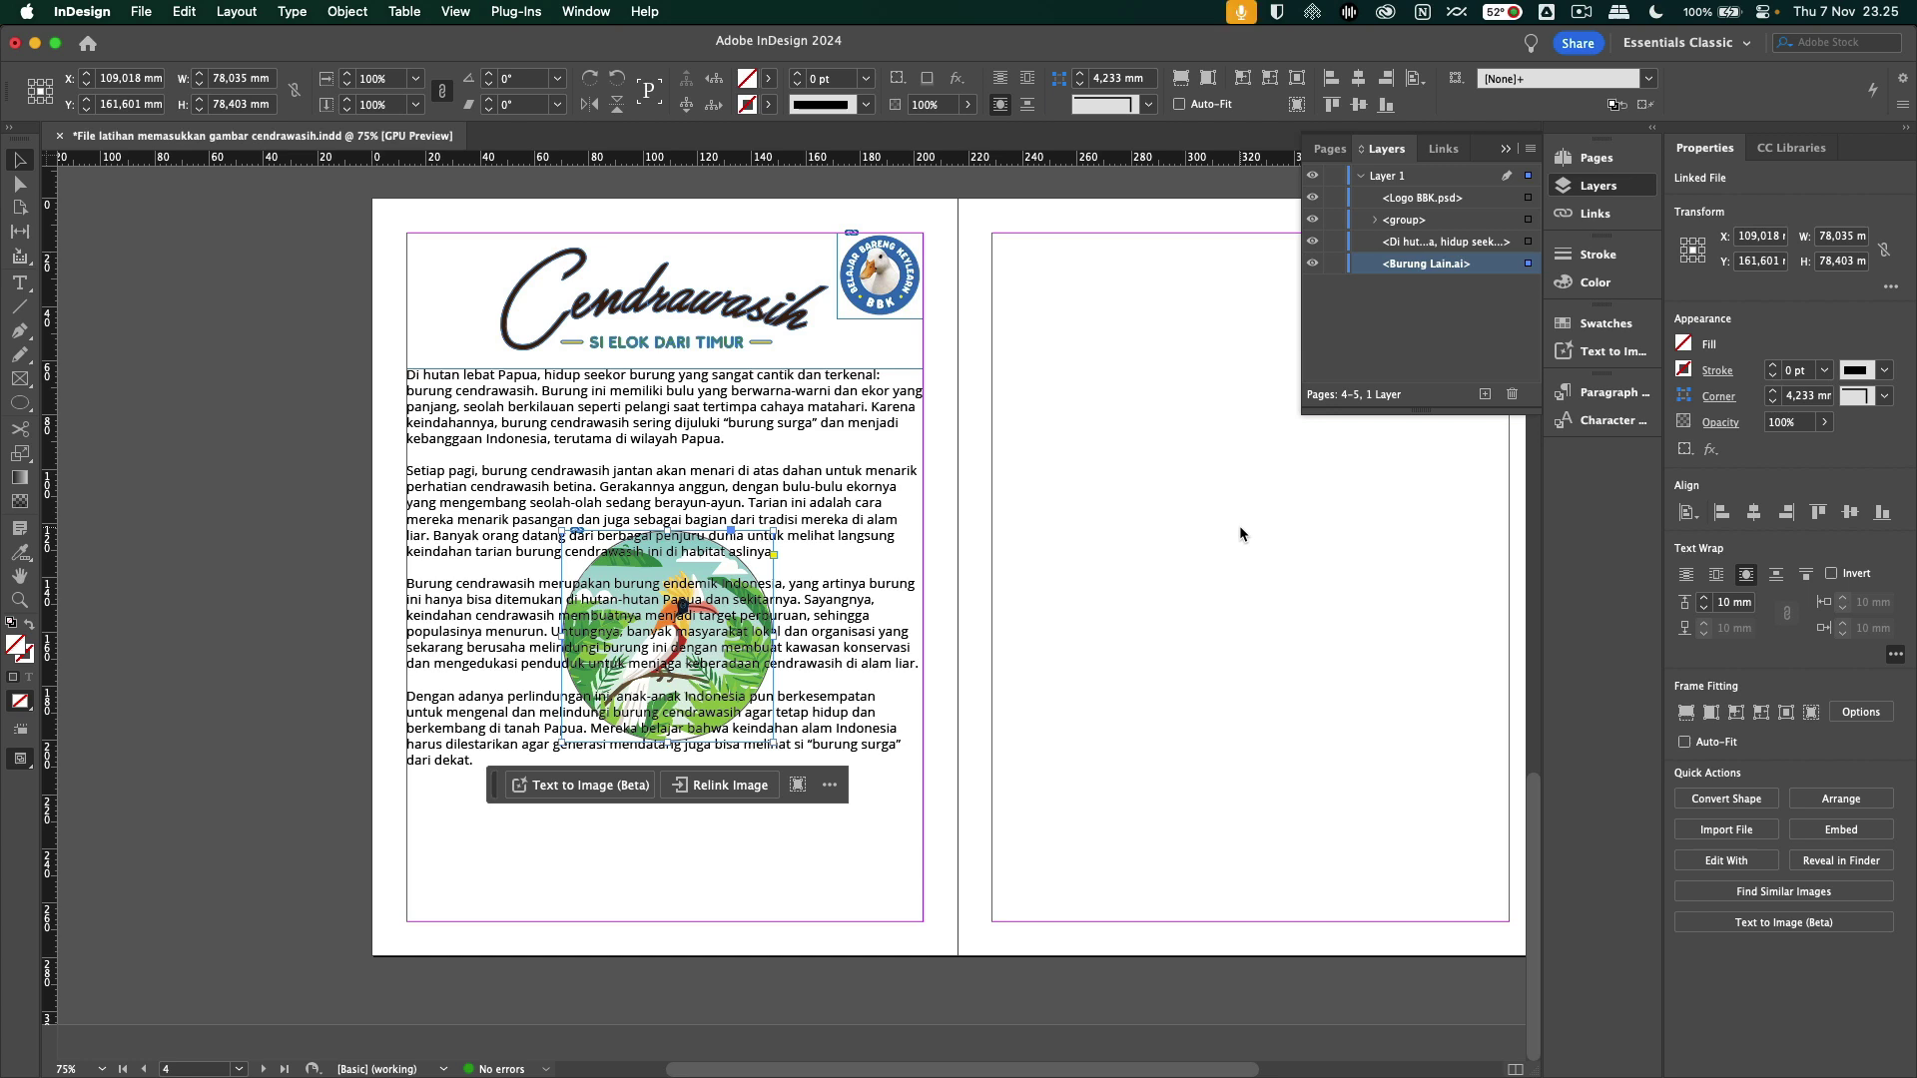
{"action": "left_click", "coordinate": [1241, 534]}
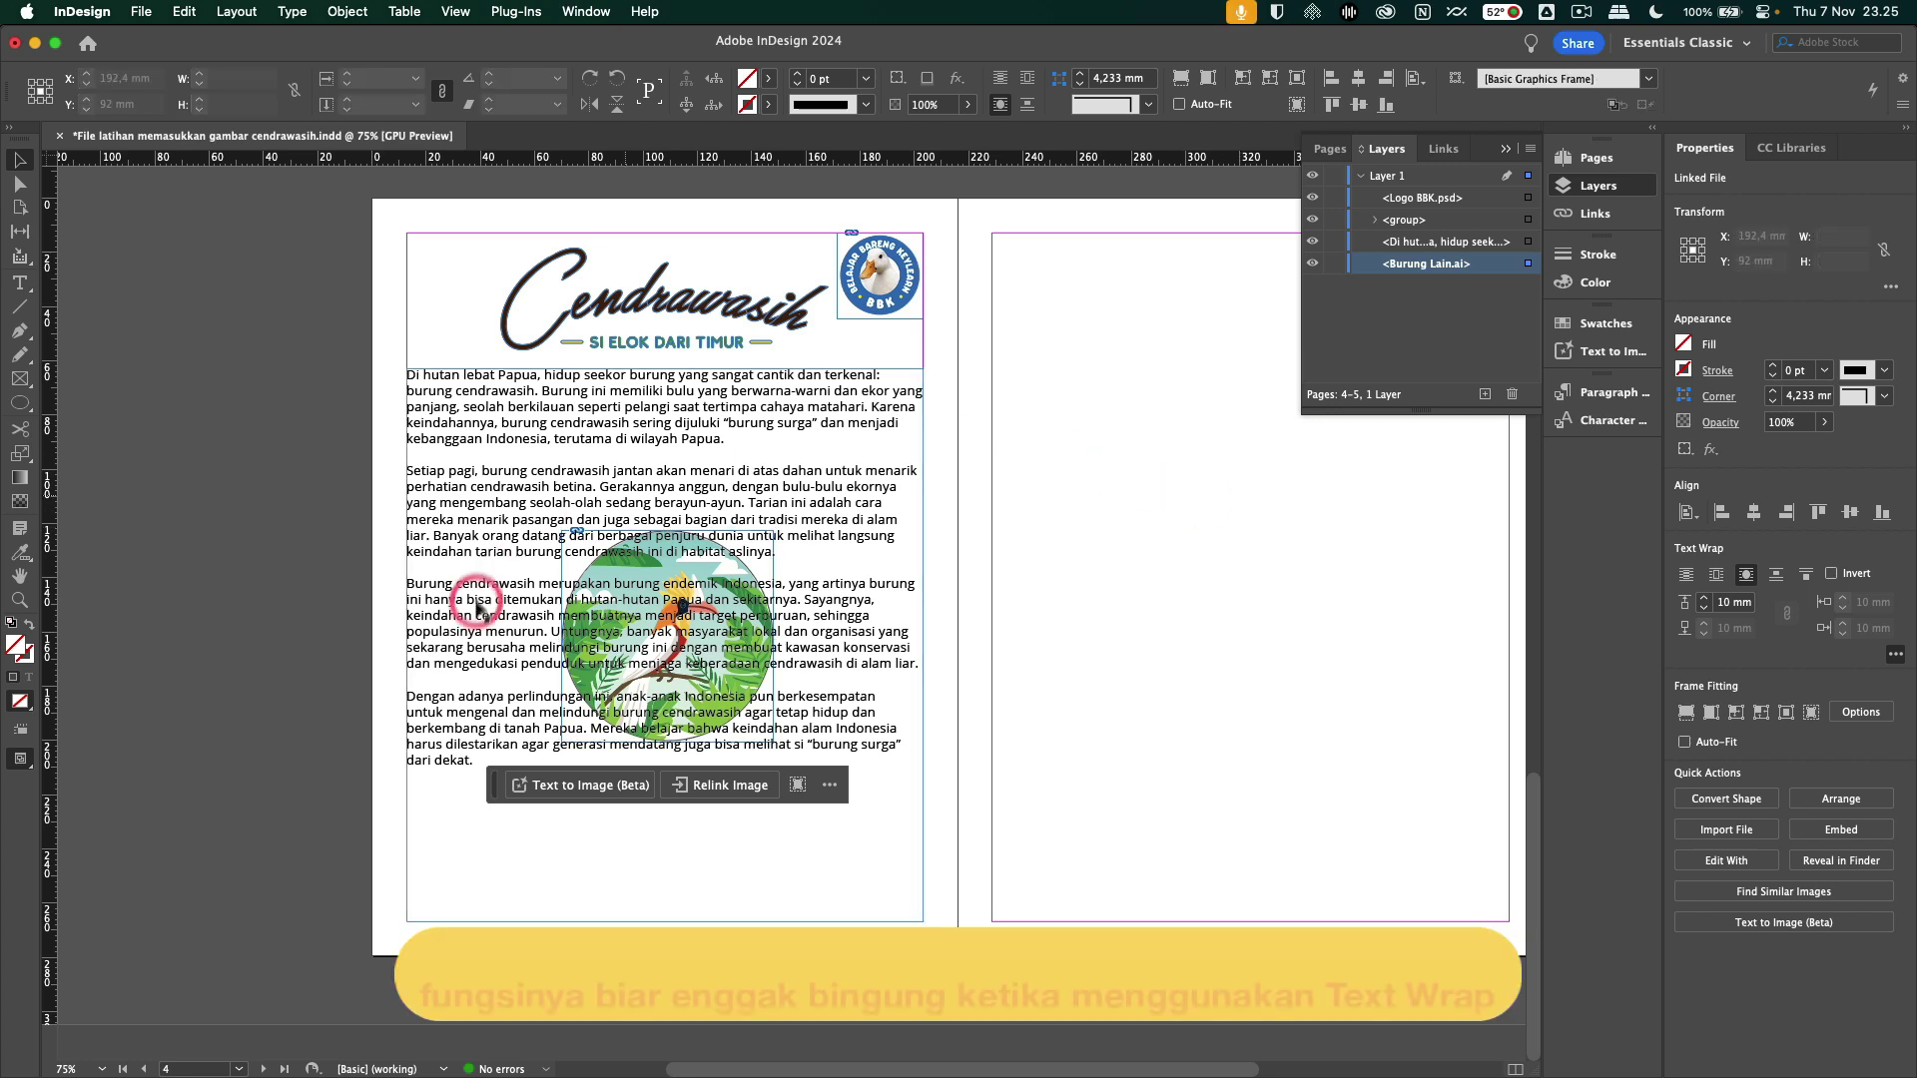
Select the body text frame and bring it to the front of all objects
{"action": "left_click", "coordinate": [610, 572]}
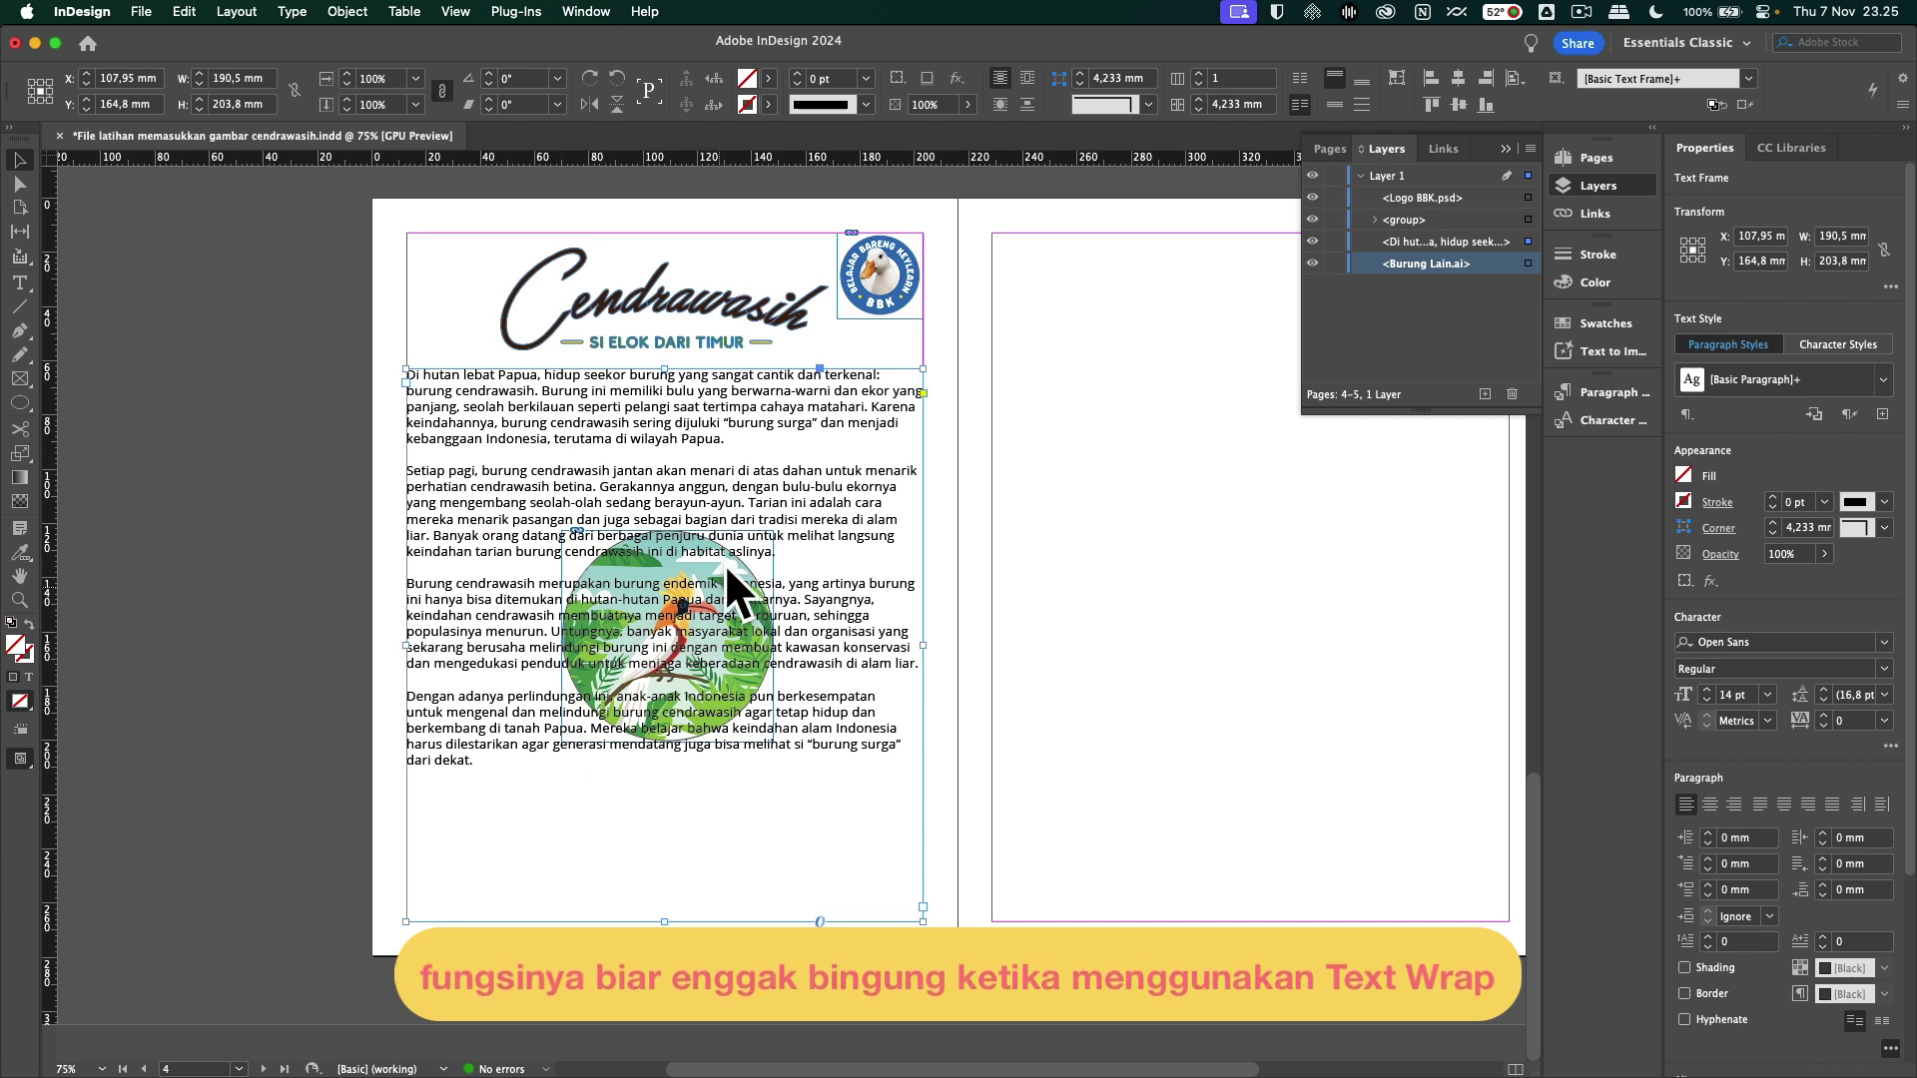
{"action": "left_click", "coordinate": [655, 608]}
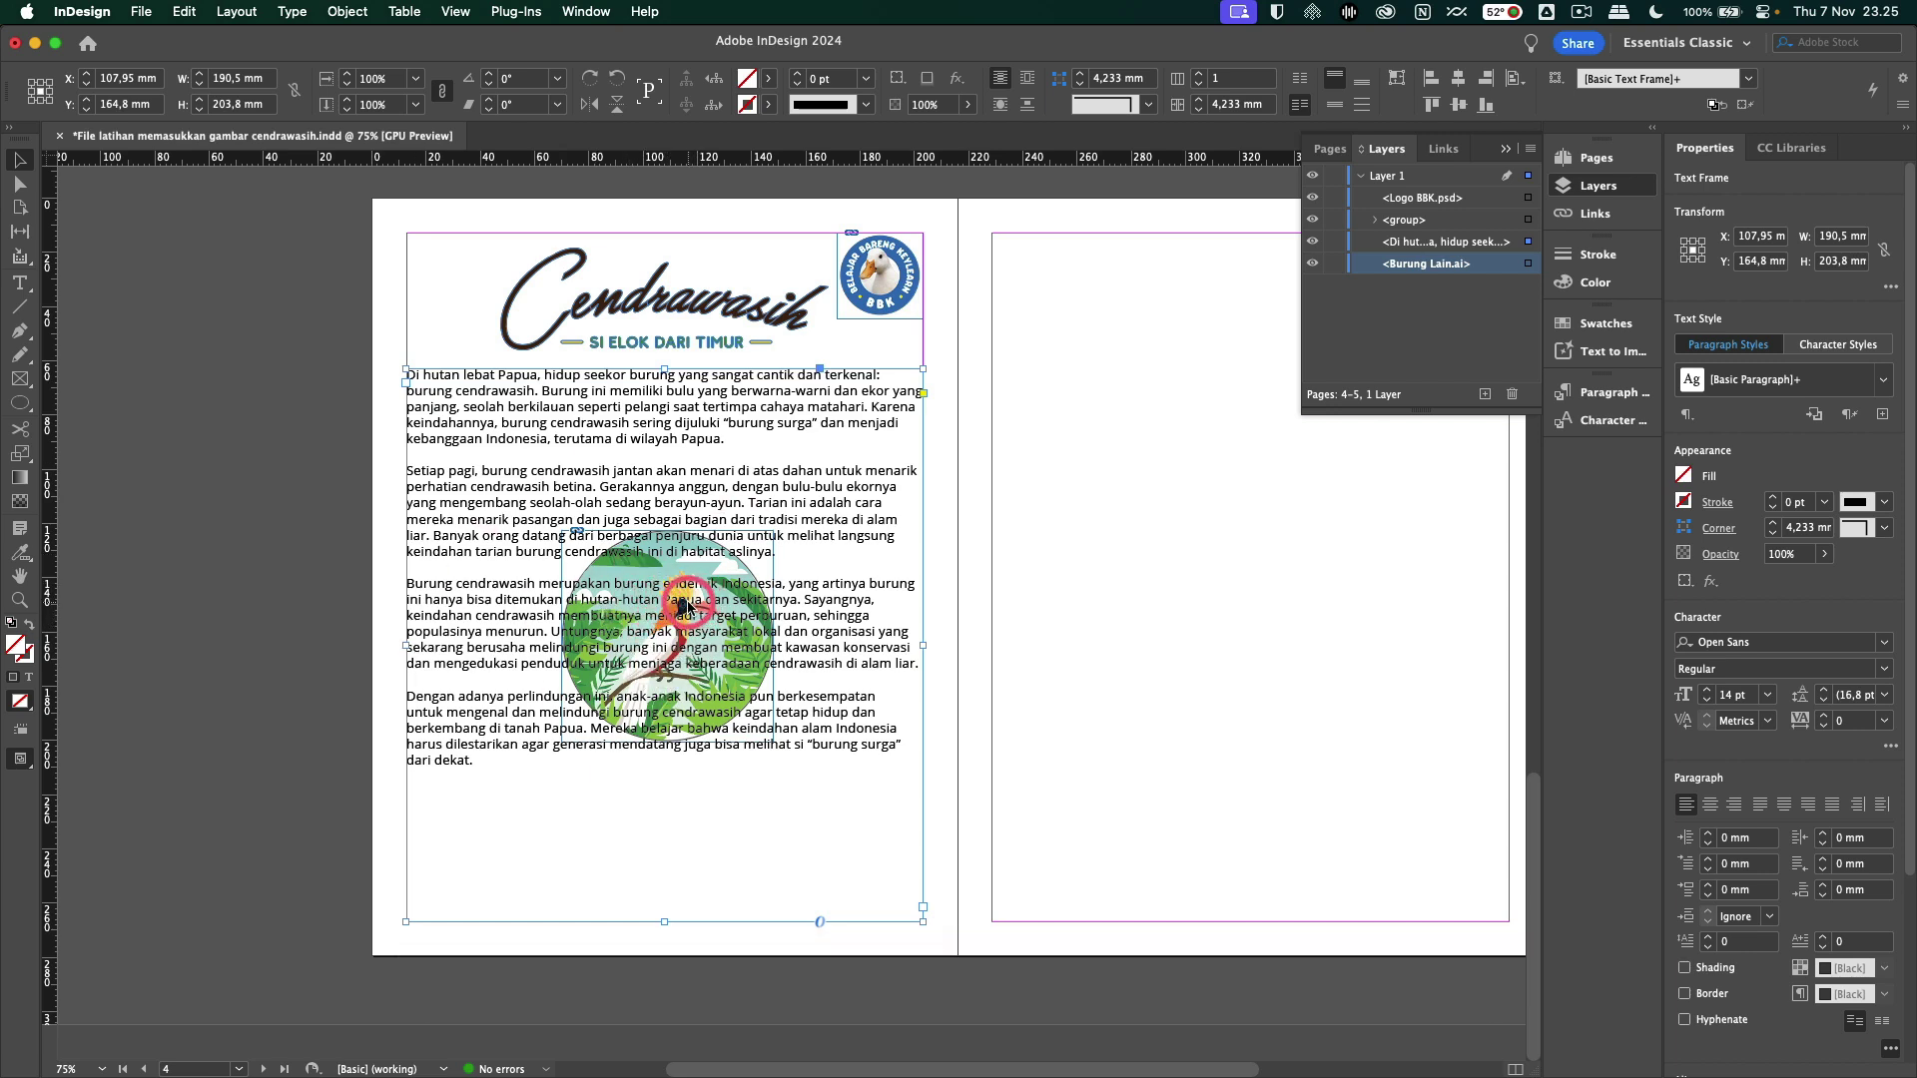
{"action": "key", "text": "shift+super"}
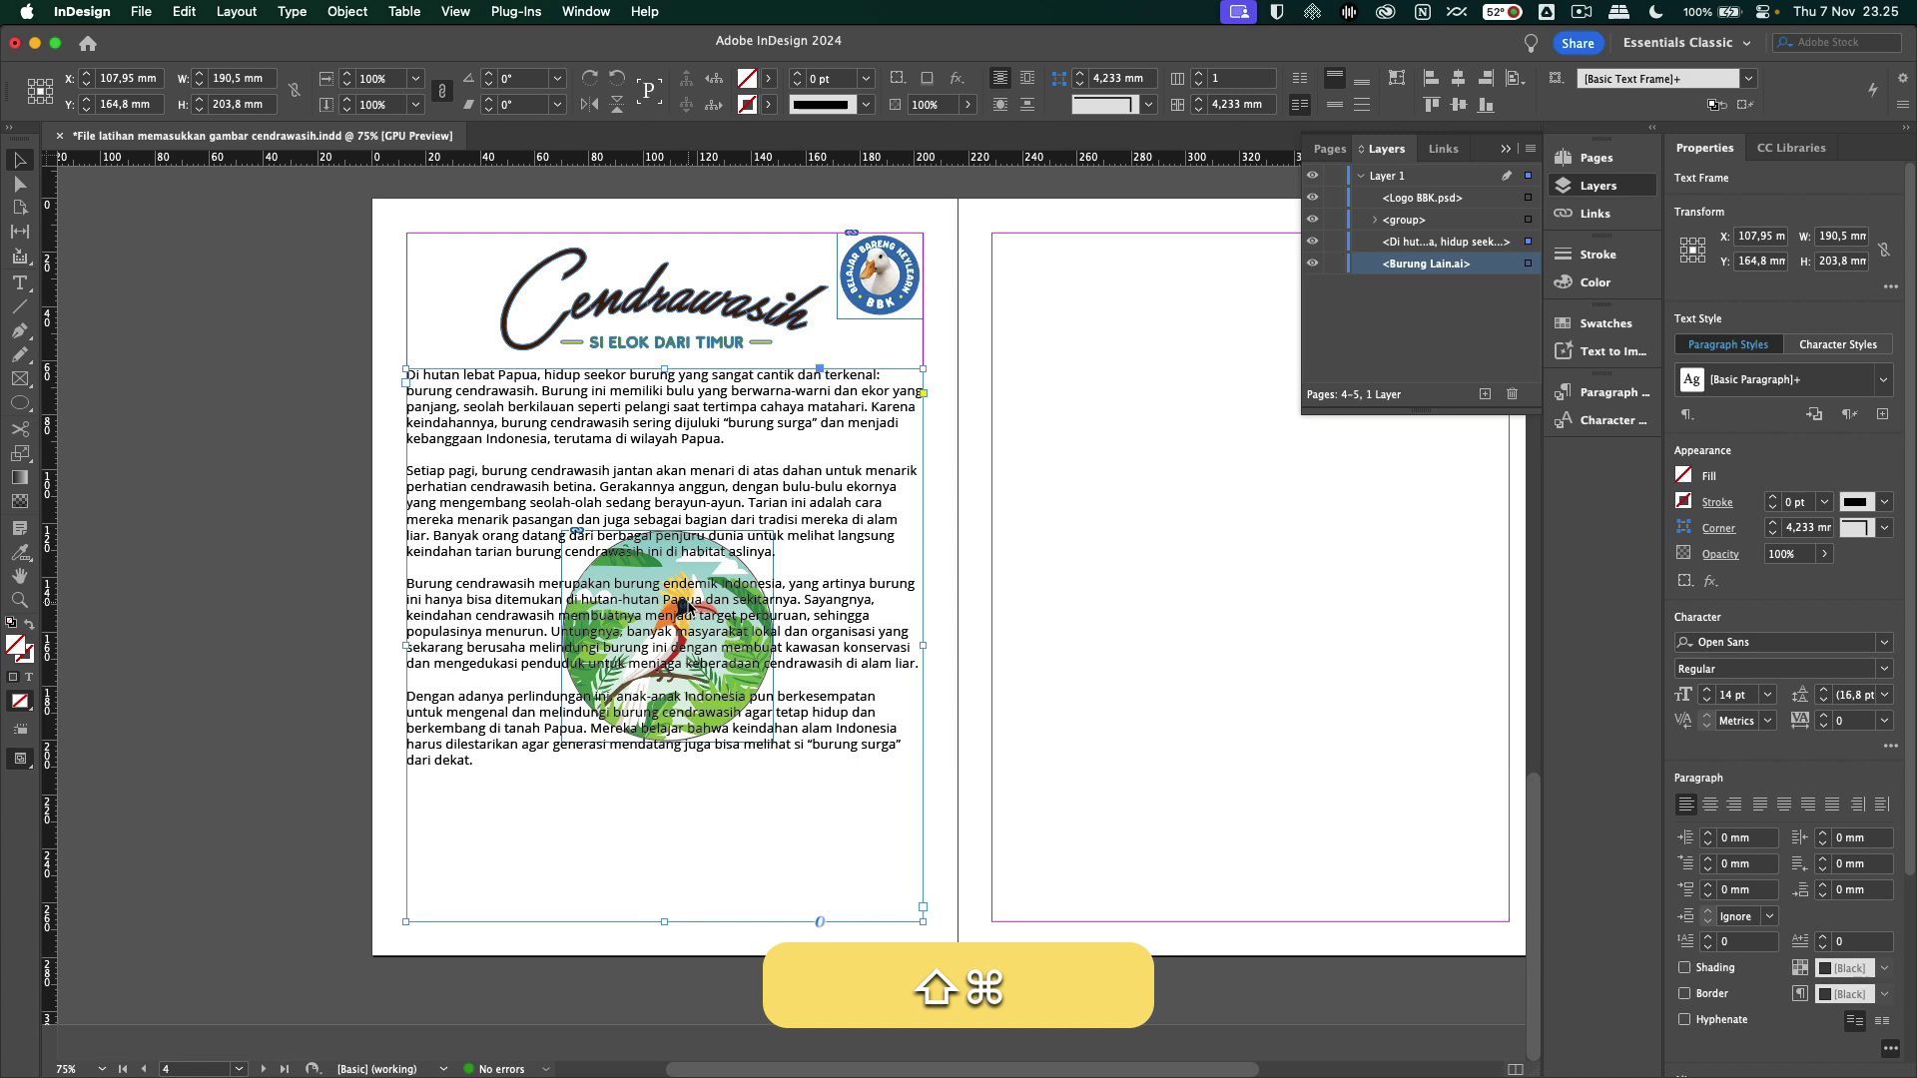
{"action": "key", "text": "shift+super+bracketright"}
Send the body text frame to the back, behind the bird image
{"action": "left_click", "coordinate": [1034, 513]}
{"action": "left_click", "coordinate": [871, 511]}
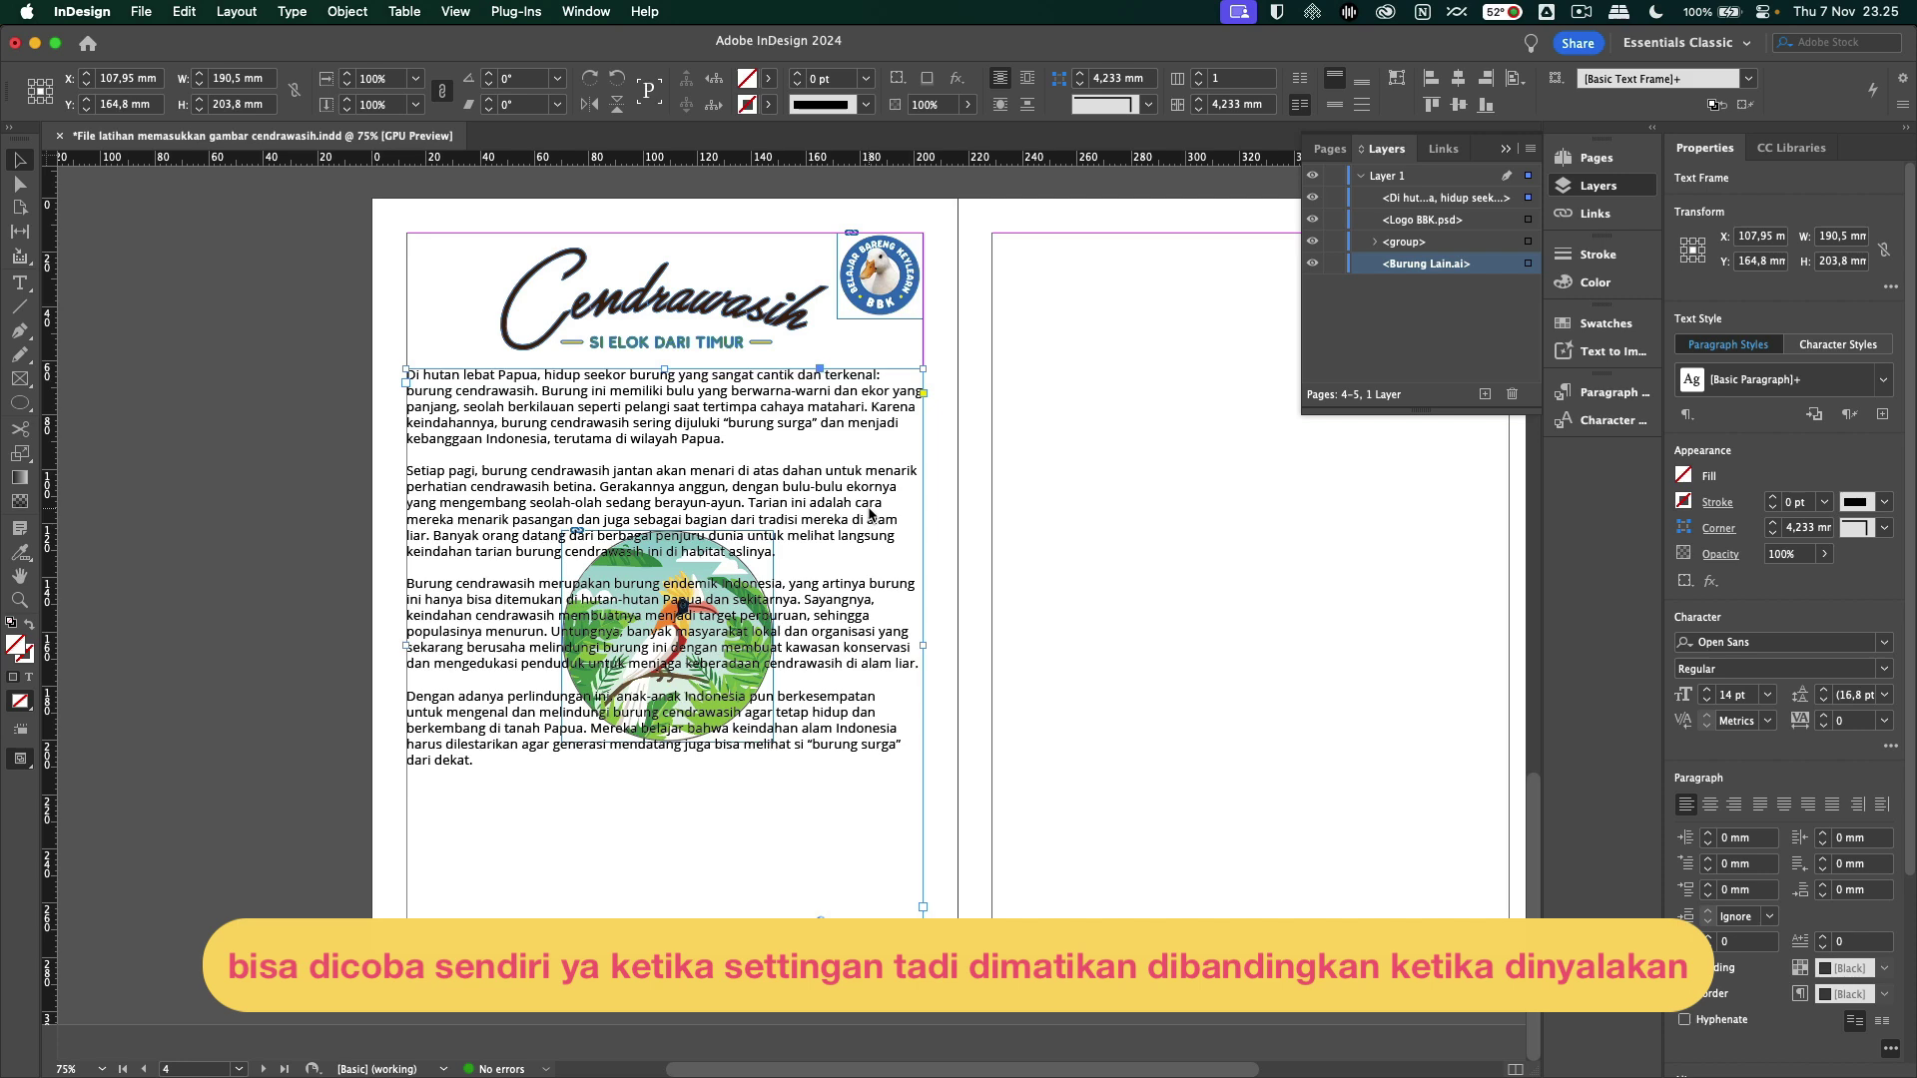
{"action": "key", "text": "shift+super"}
{"action": "key", "text": "shift+super+bracketleft"}
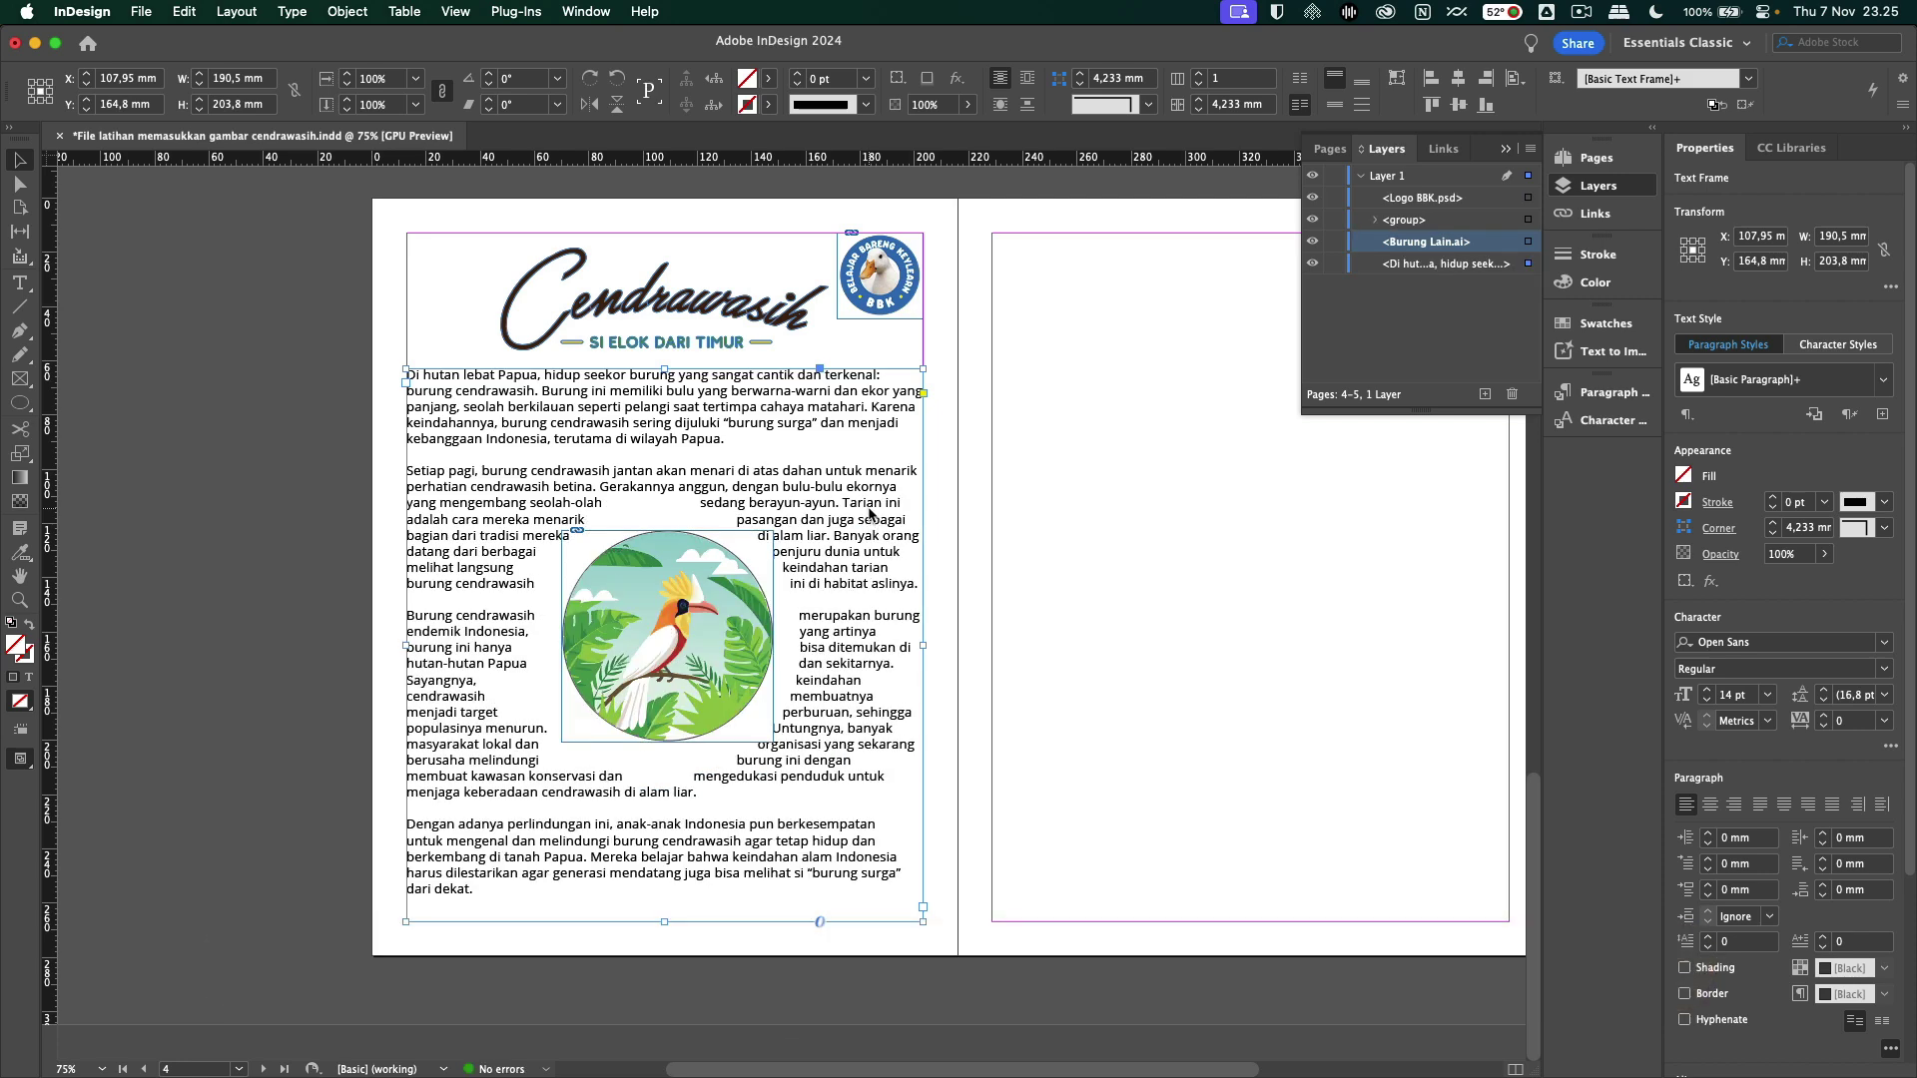
Shift the circular bird image slightly up and to the left within the article text
{"action": "left_click", "coordinate": [752, 675]}
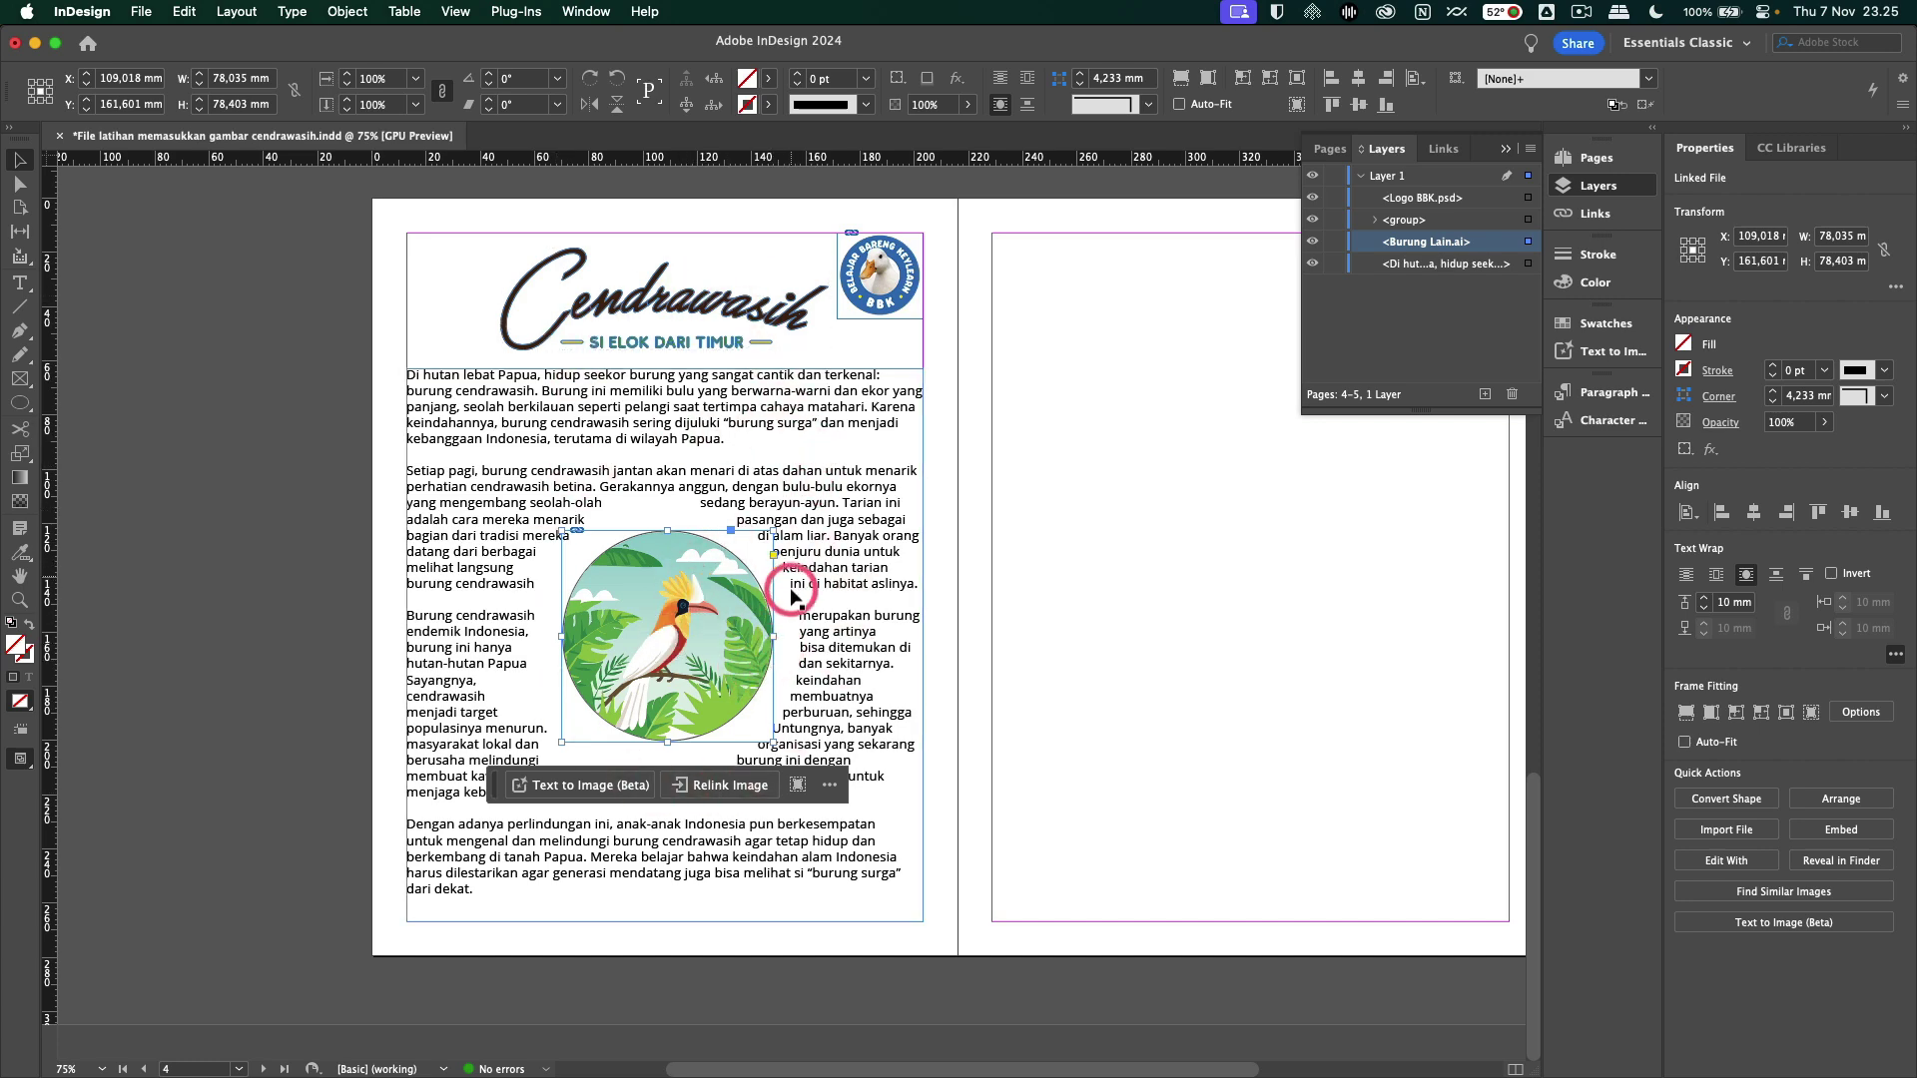
{"action": "mouse_move", "coordinate": [759, 636]}
{"action": "left_mouse_down"}
{"action": "mouse_move", "coordinate": [656, 548]}
{"action": "mouse_move", "coordinate": [799, 545]}
{"action": "mouse_move", "coordinate": [843, 519]}
{"action": "mouse_move", "coordinate": [844, 749]}
{"action": "mouse_move", "coordinate": [733, 619]}
{"action": "left_mouse_up"}
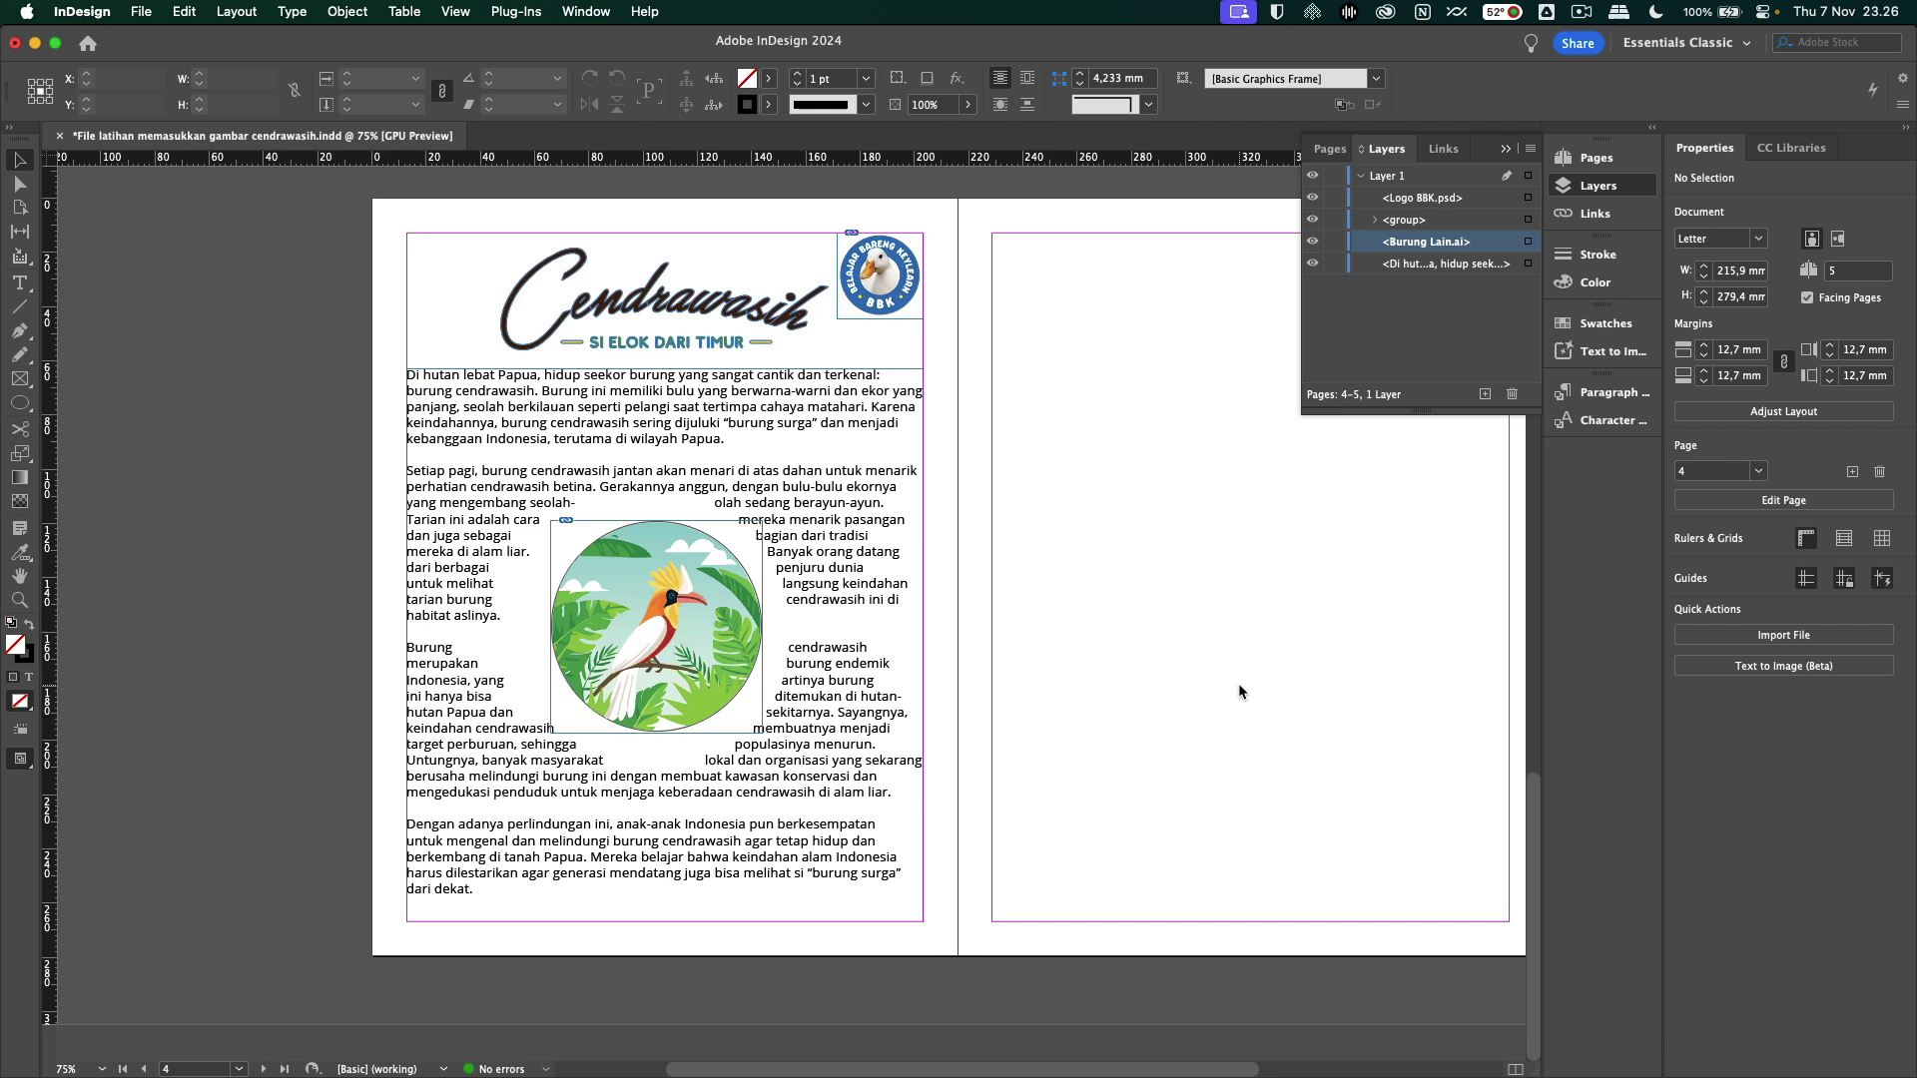
Review the document's linked files and identify the circular bird image's link, Burung Lain.ai
{"action": "left_click", "coordinate": [1506, 146]}
{"action": "left_click", "coordinate": [1587, 218]}
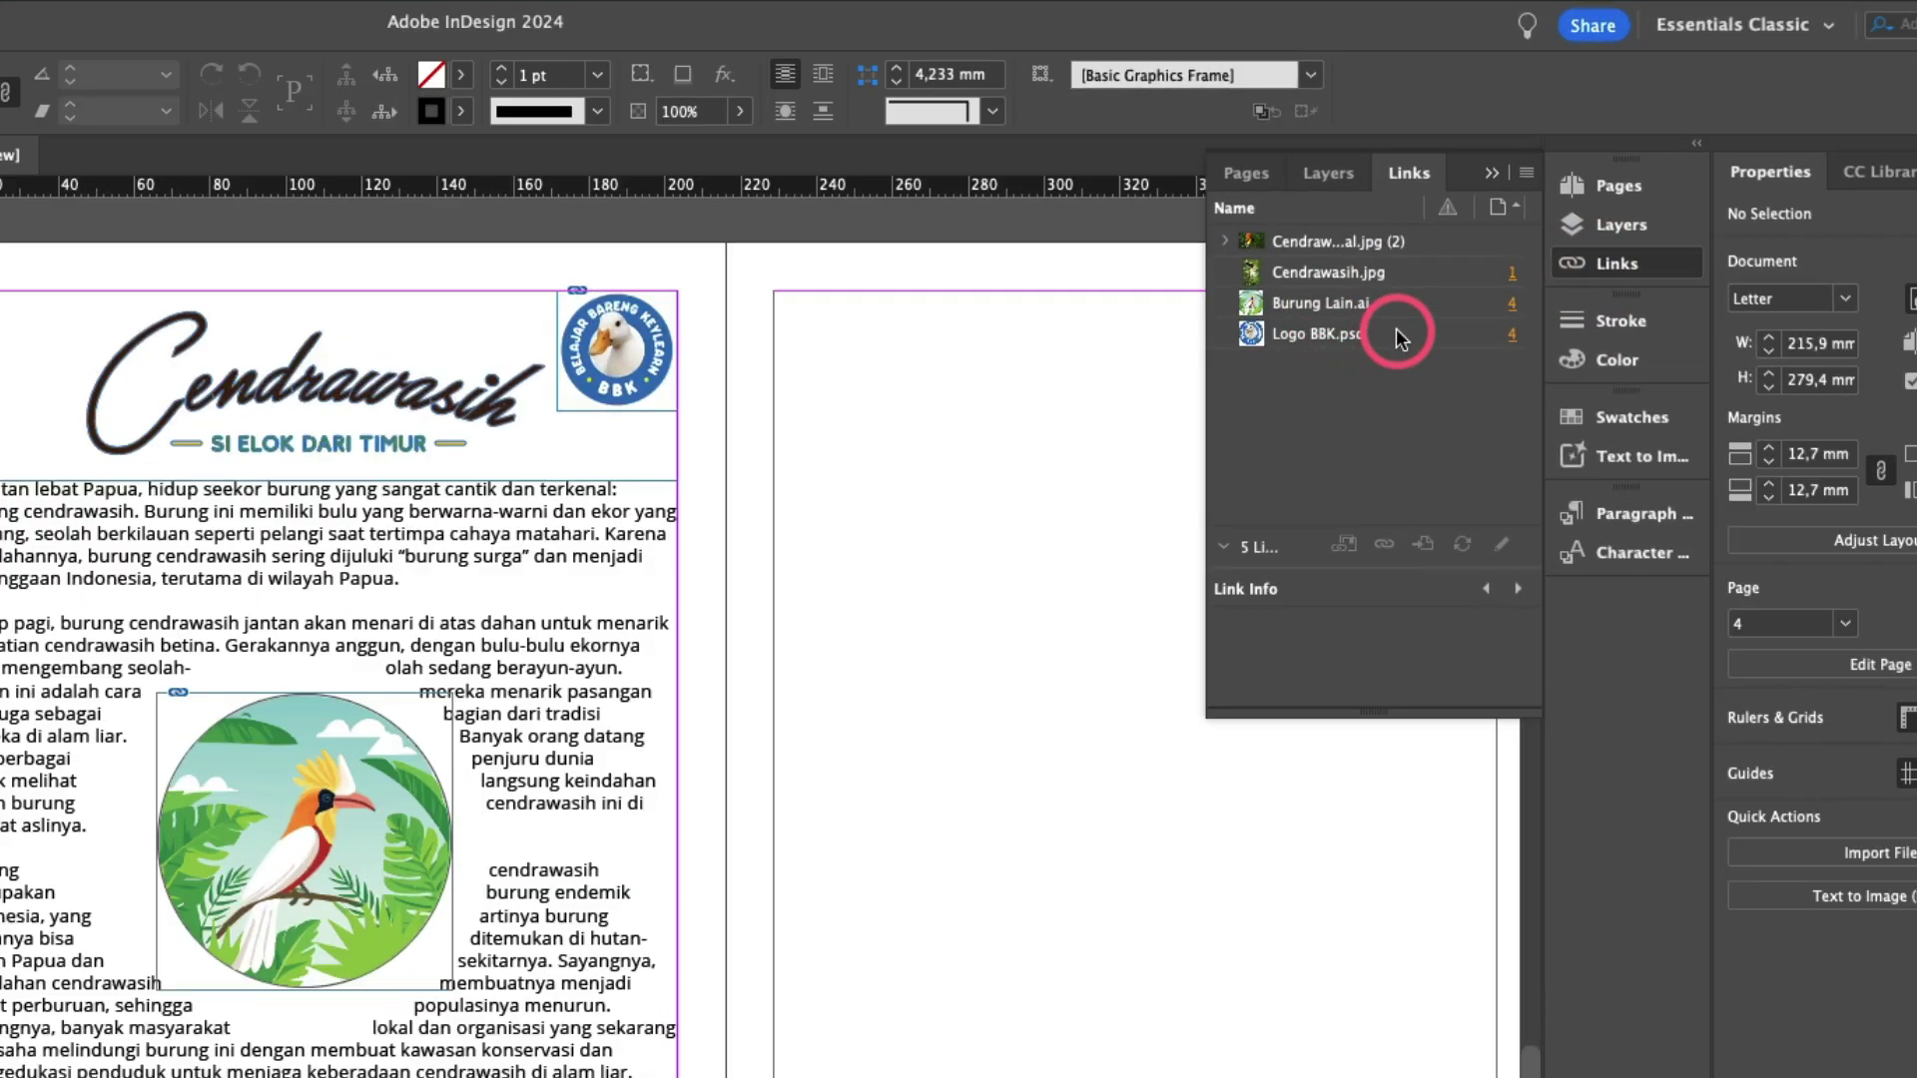
{"action": "left_click", "coordinate": [1400, 329]}
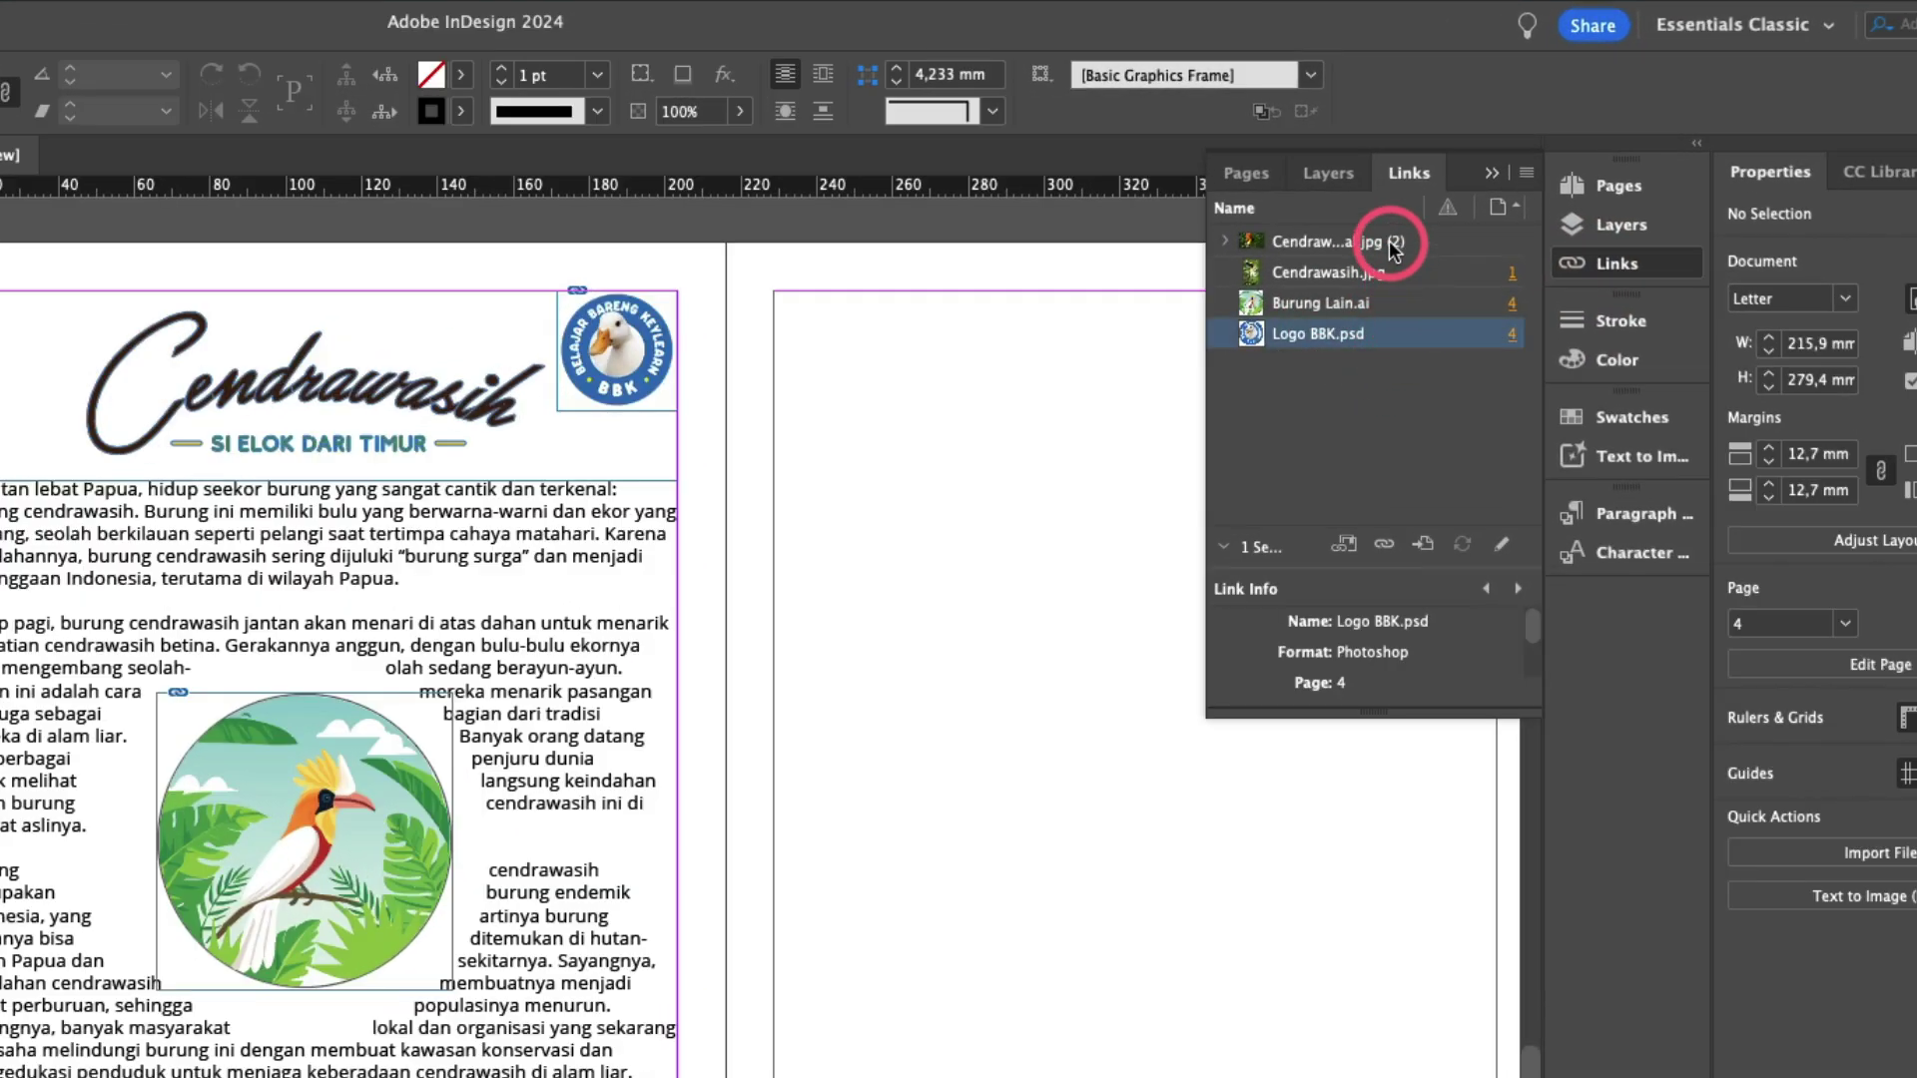
{"action": "left_click", "coordinate": [1395, 248], "text": "shift"}
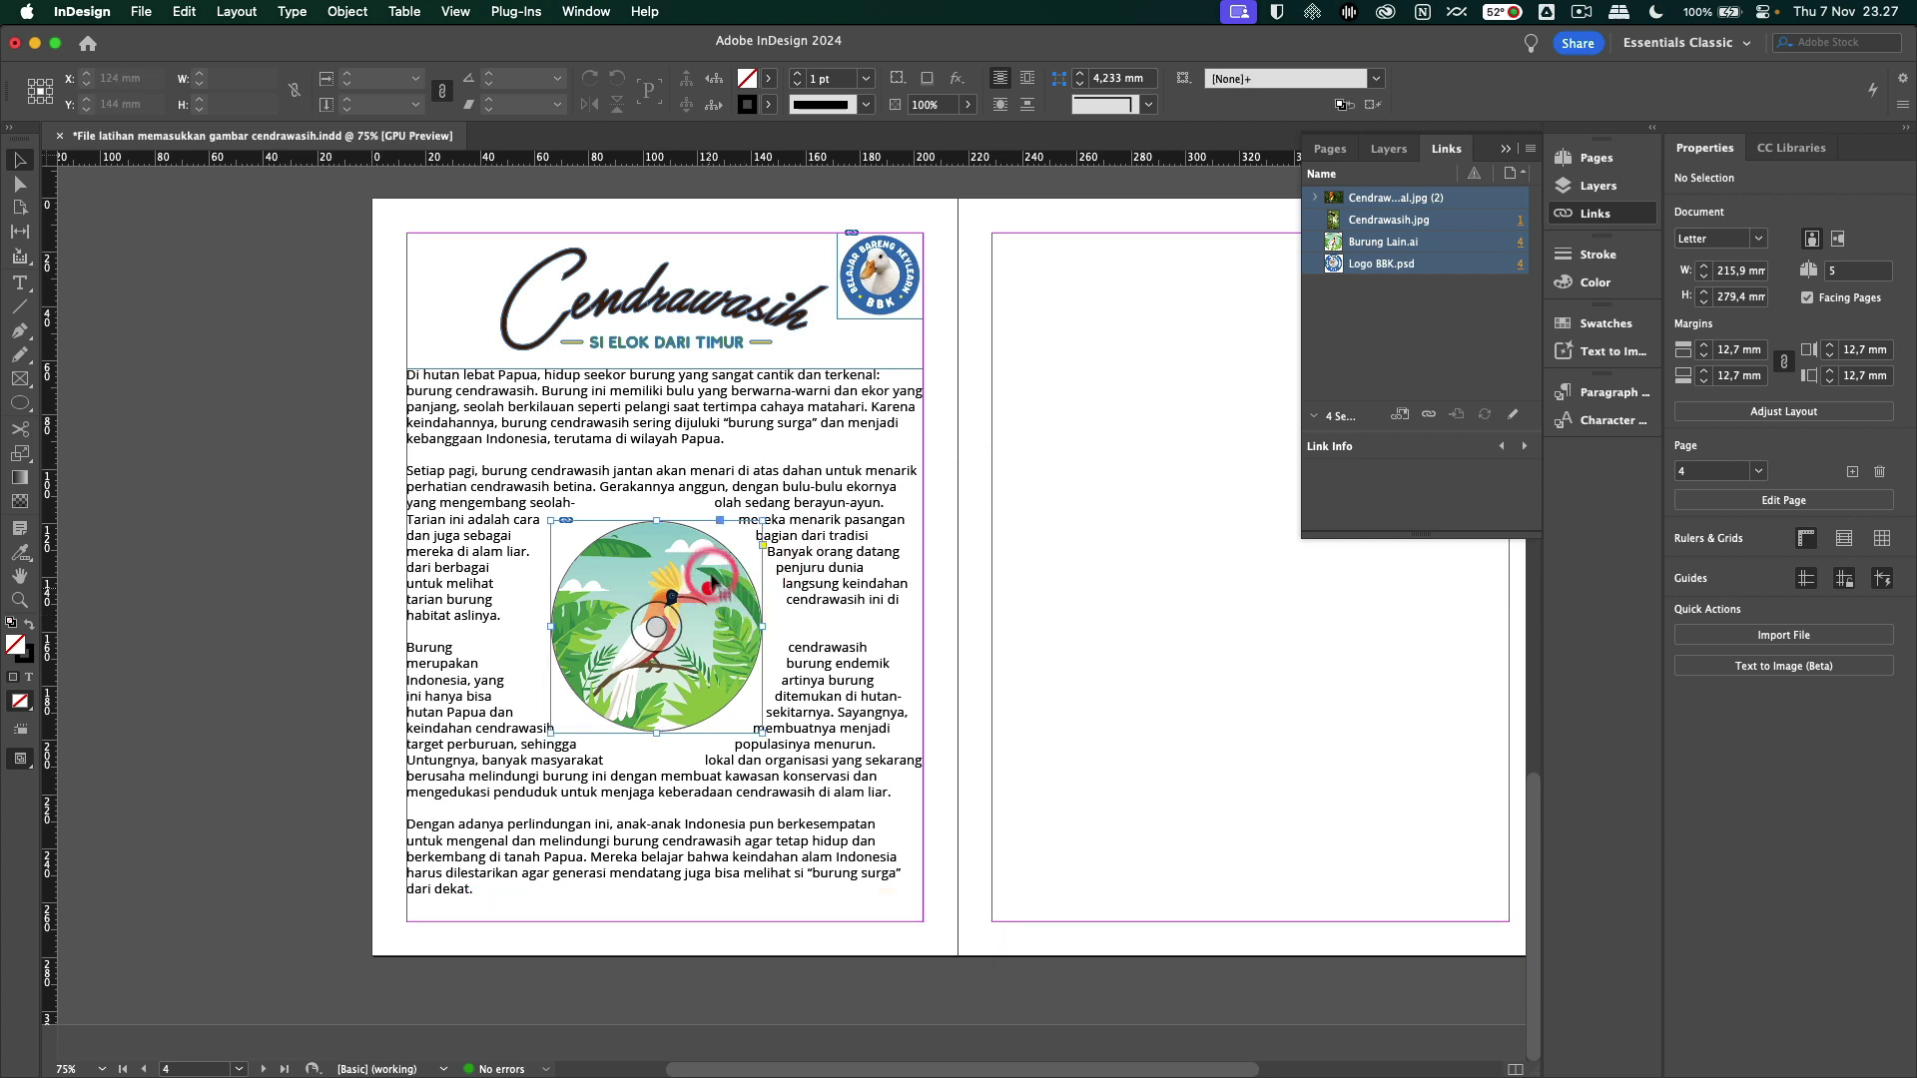
{"action": "left_click", "coordinate": [663, 635]}
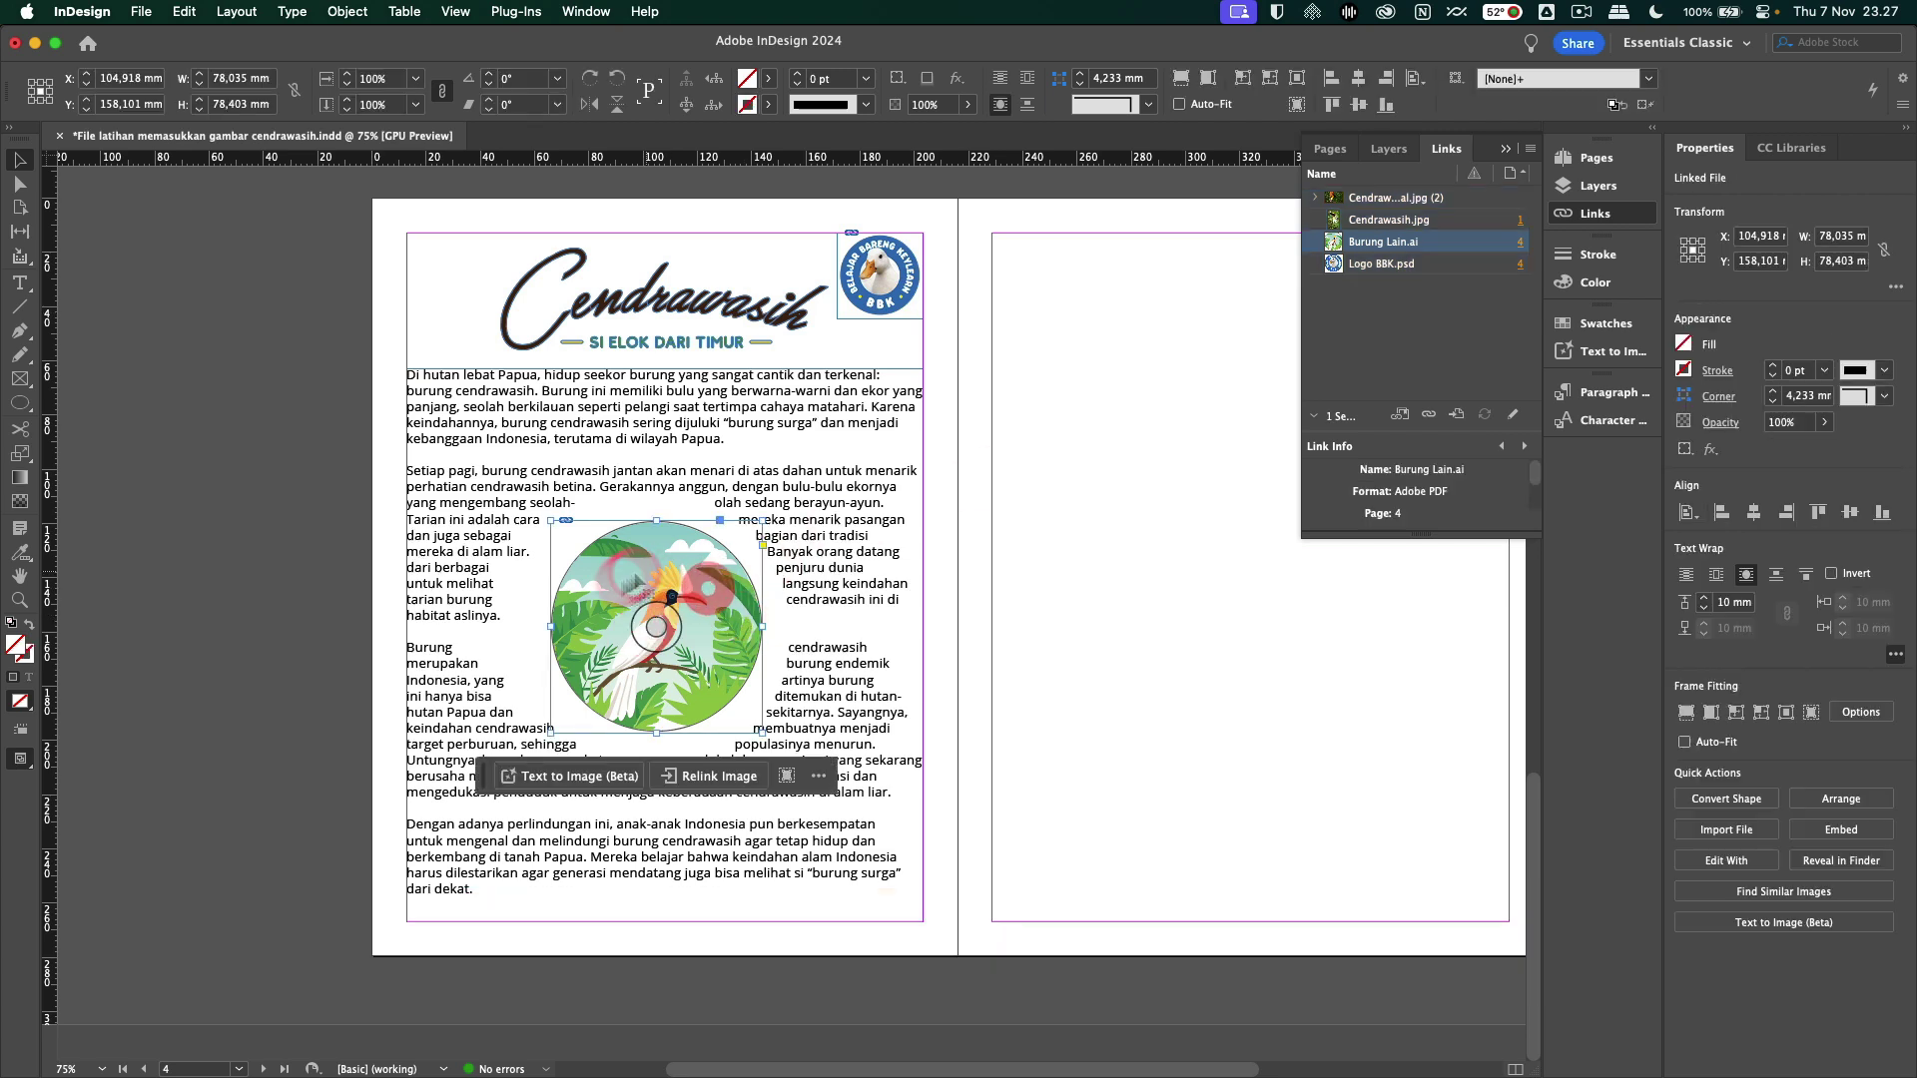
{"action": "left_click", "coordinate": [1411, 247]}
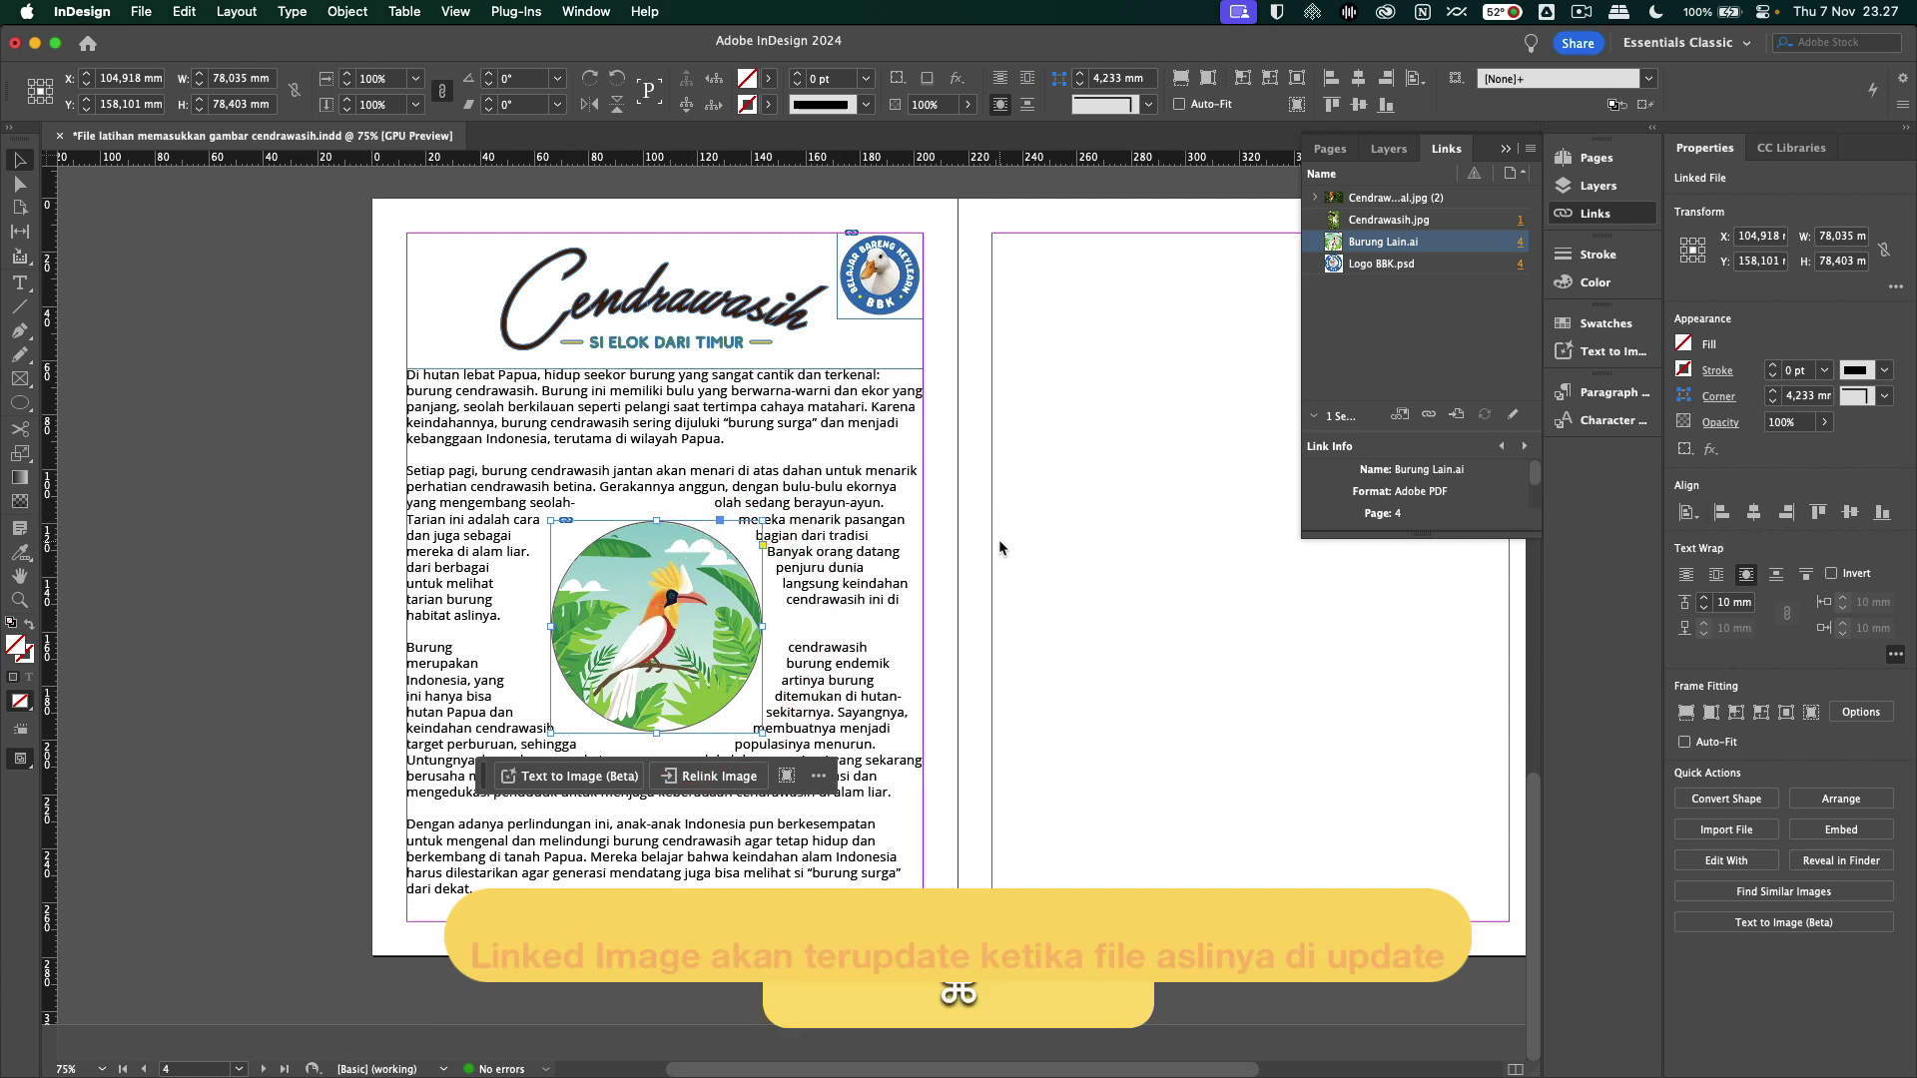
Switch to Illustrator and draw a rectangle about 839 × 742 pt covering the artboard of Burung Lain.ai
{"action": "key", "text": "super+Tab"}
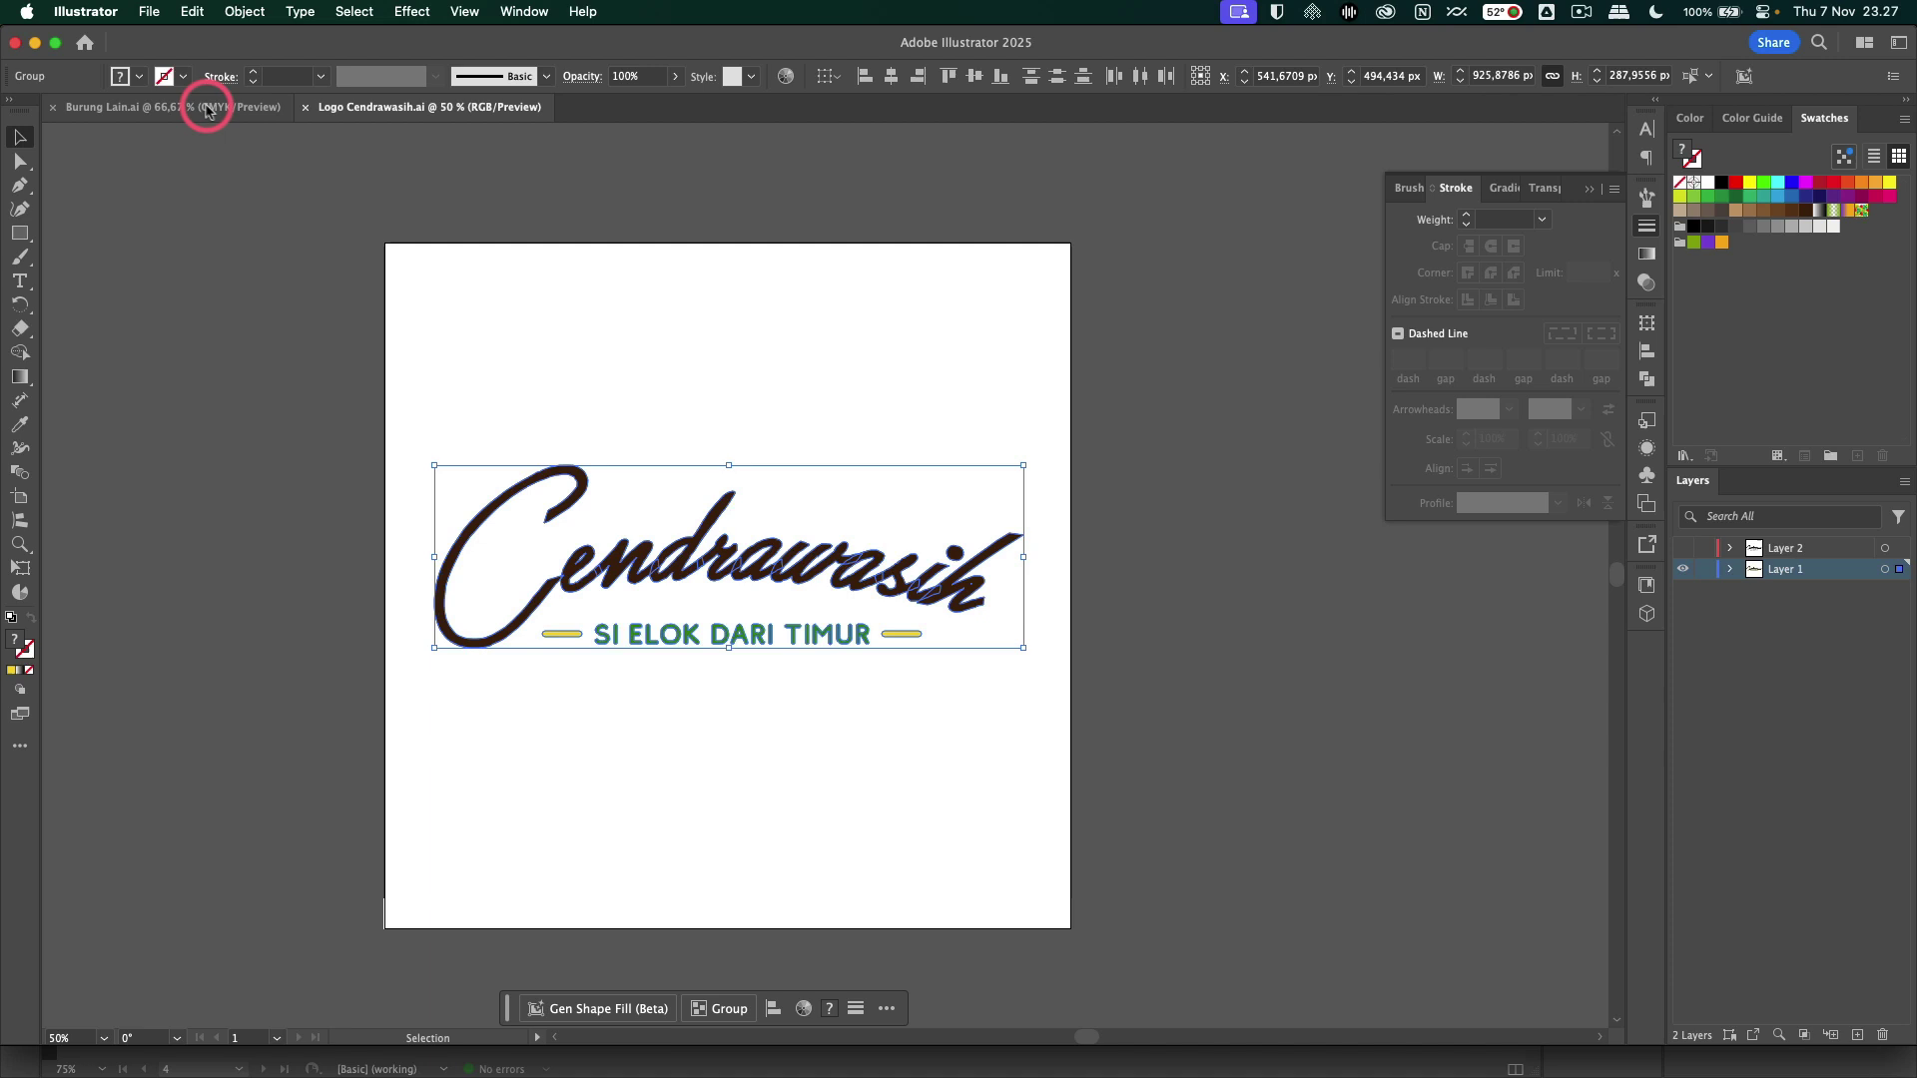
{"action": "left_click", "coordinate": [207, 108]}
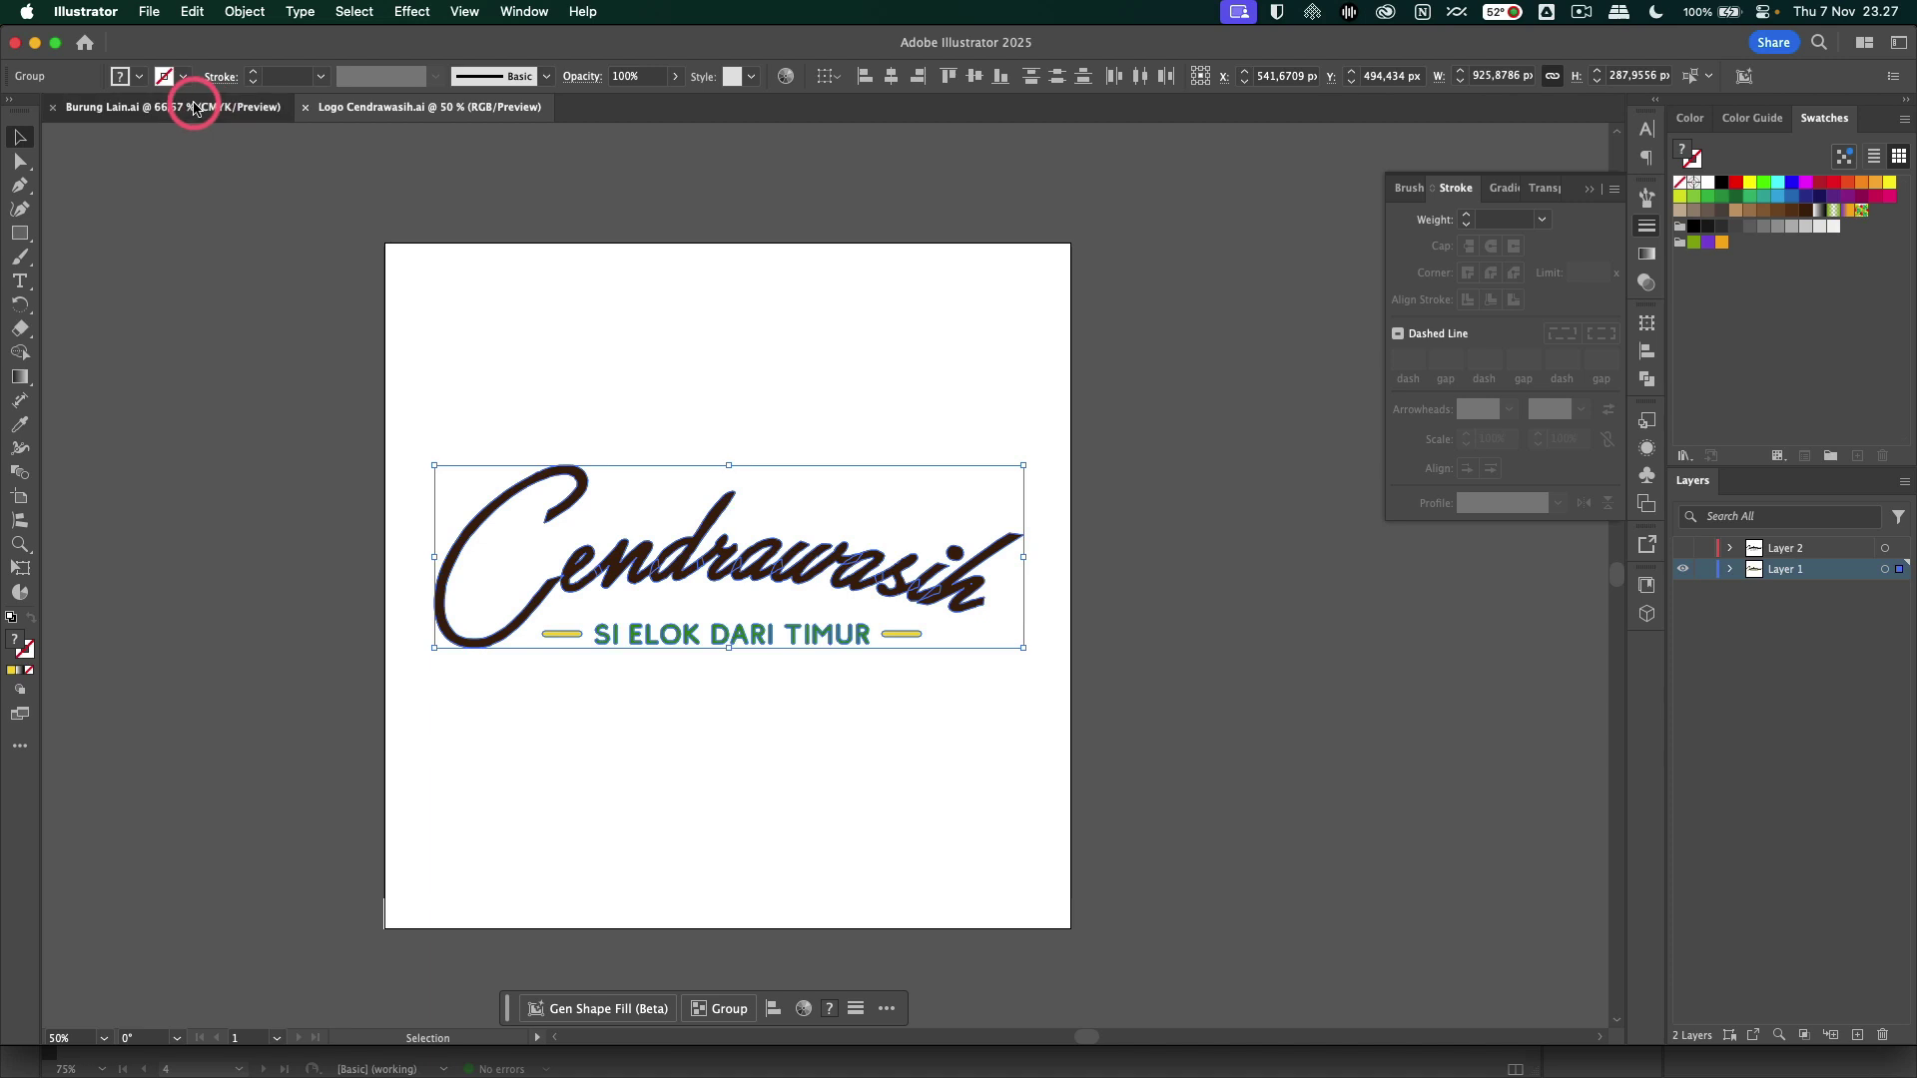
{"action": "scroll", "coordinate": [969, 324], "scroll_direction": "left", "scroll_amount": 3}
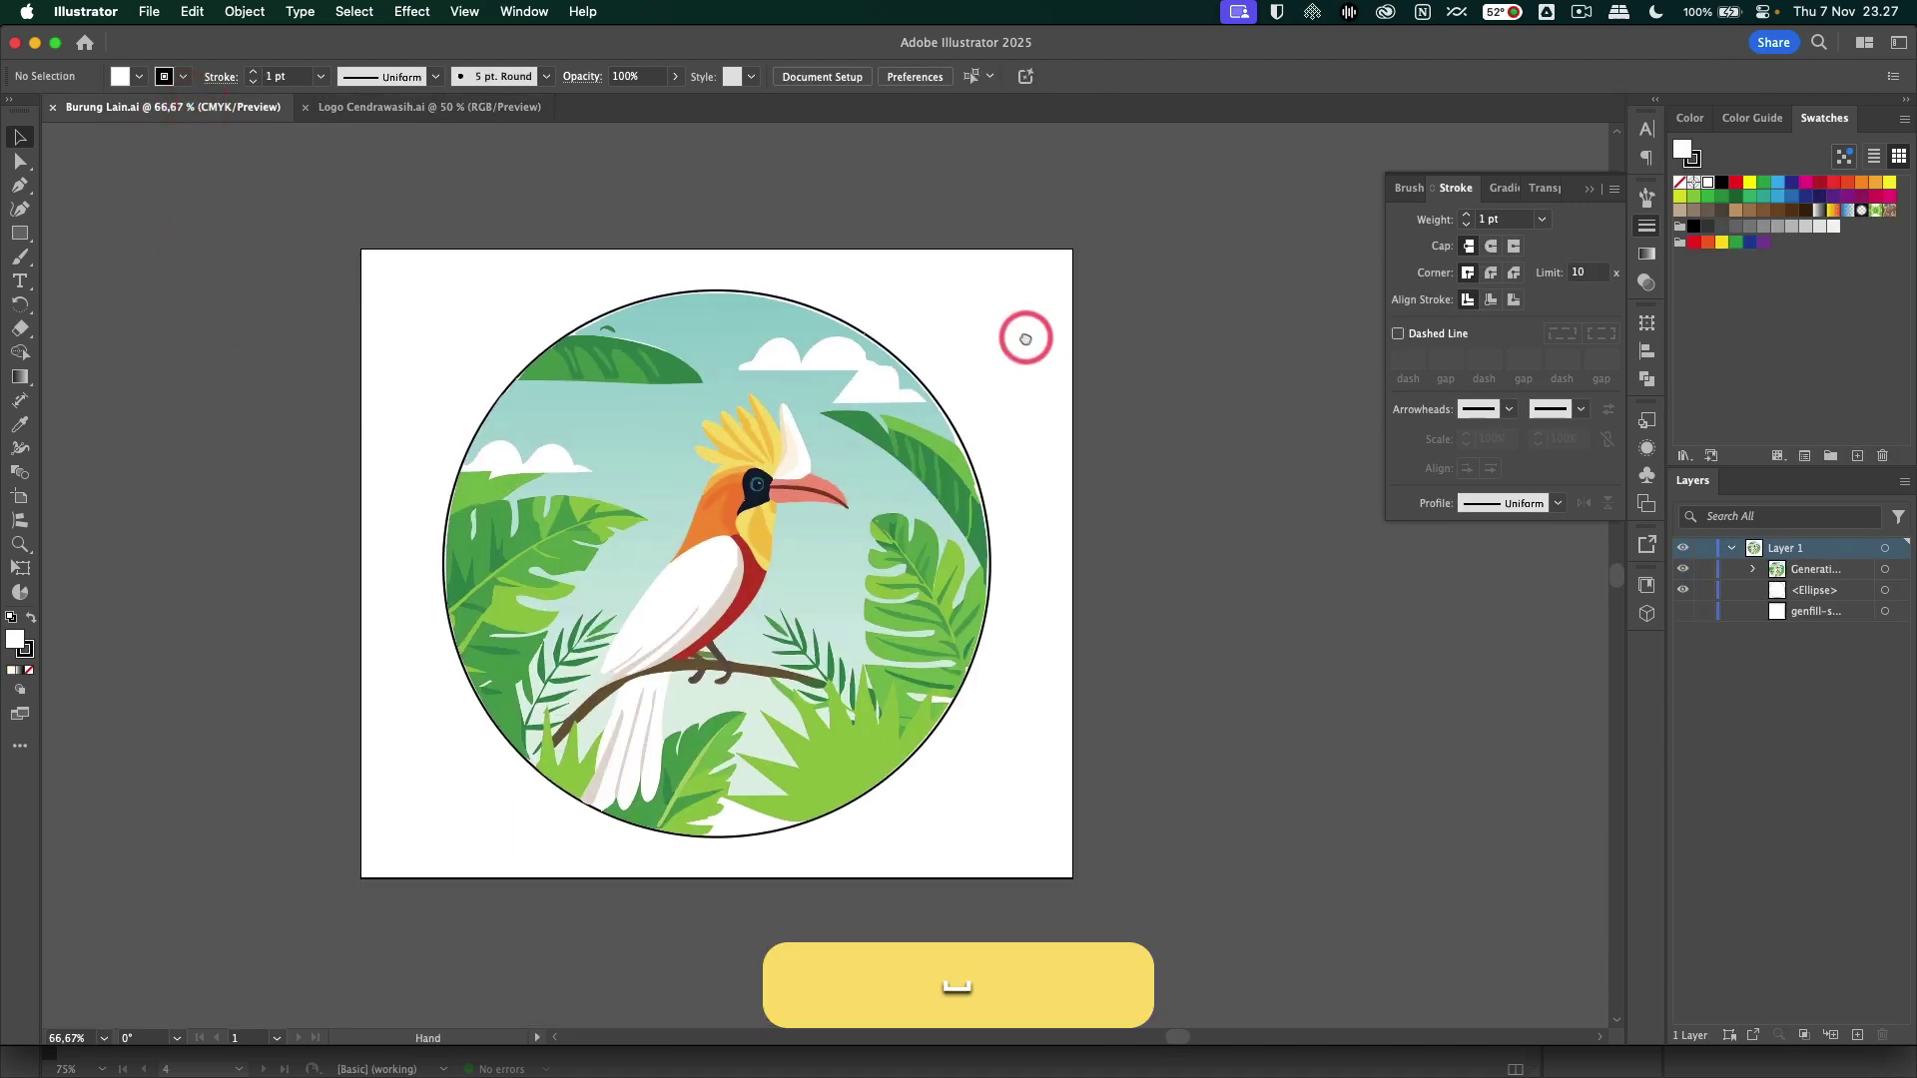
{"action": "key", "text": "m"}
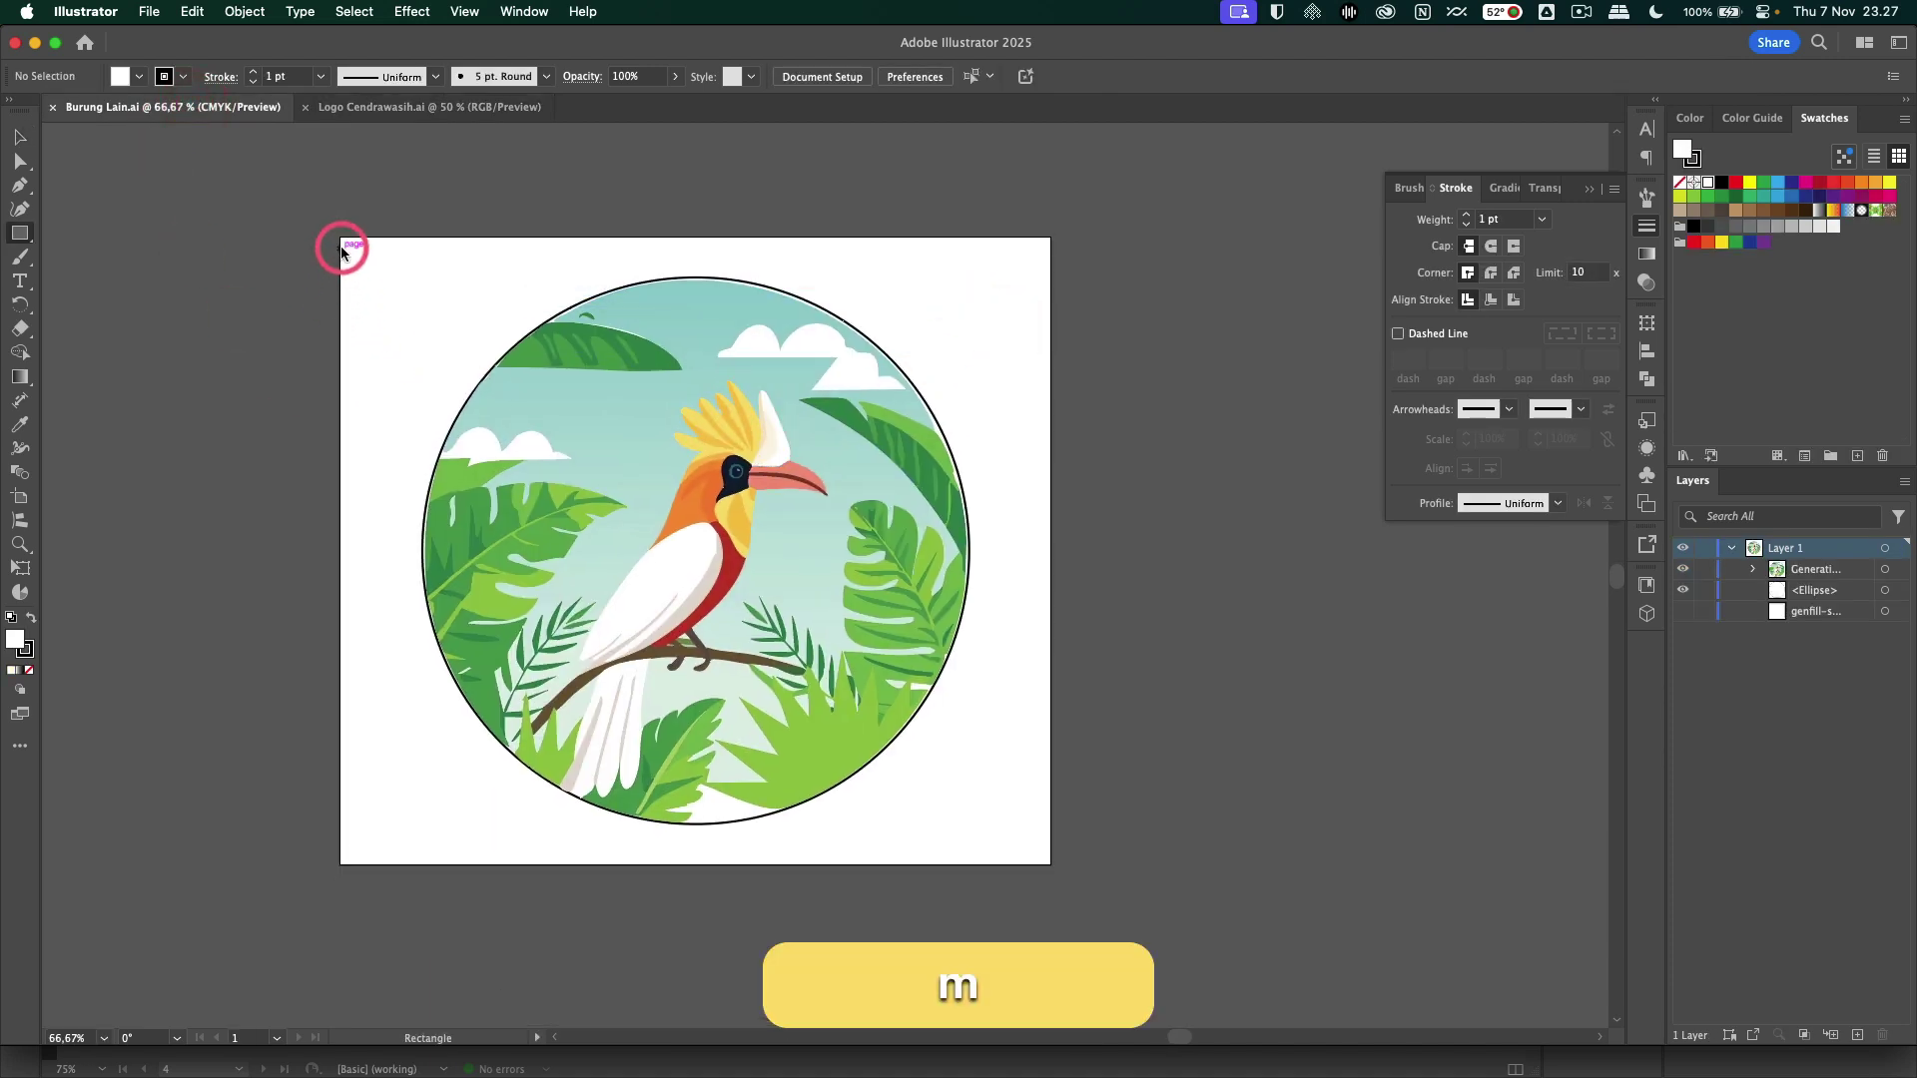
{"action": "mouse_move", "coordinate": [340, 238]}
{"action": "left_mouse_down"}
{"action": "mouse_move", "coordinate": [1090, 902]}
{"action": "mouse_move", "coordinate": [1051, 865]}
{"action": "left_mouse_up"}
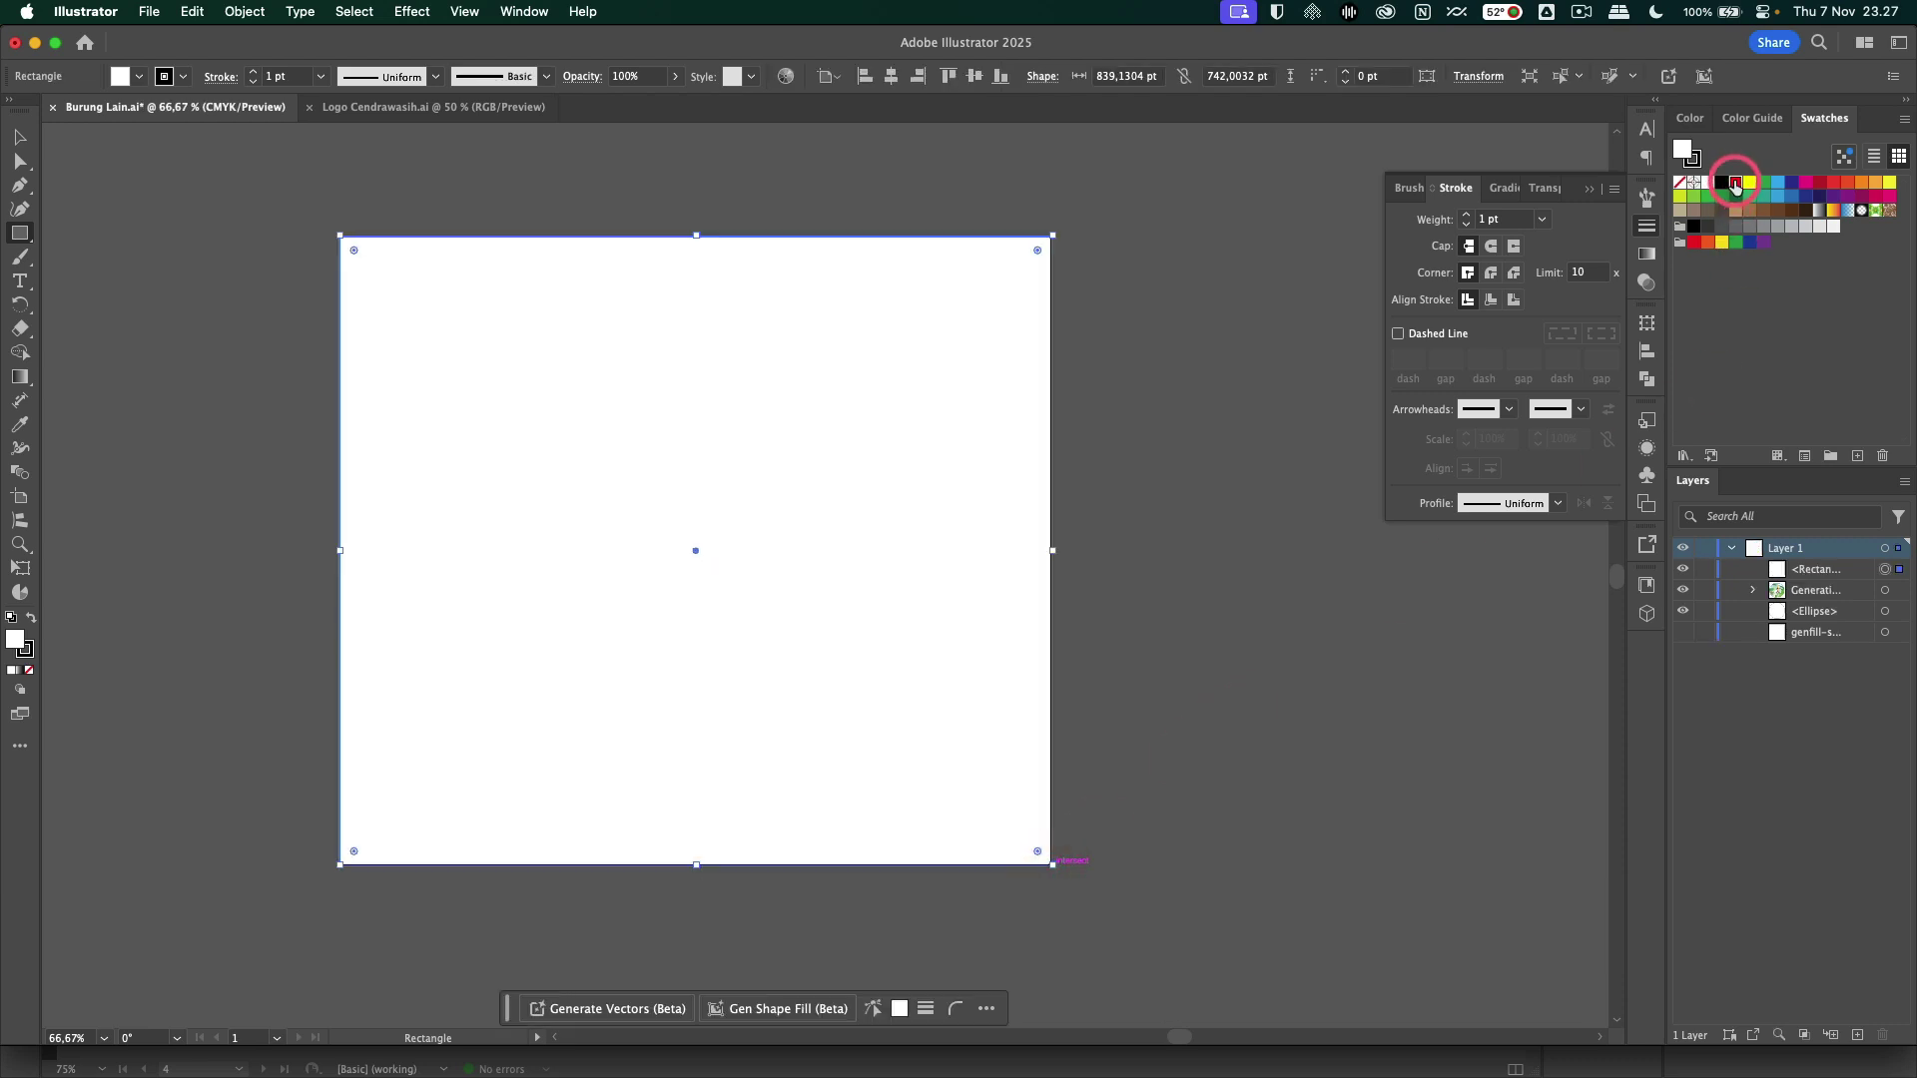
Make the rectangle a red background without a stroke behind the bird artwork, and save Burung Lain.ai
{"action": "left_click", "coordinate": [1735, 182]}
{"action": "key", "text": "shift+super+bracketleft"}
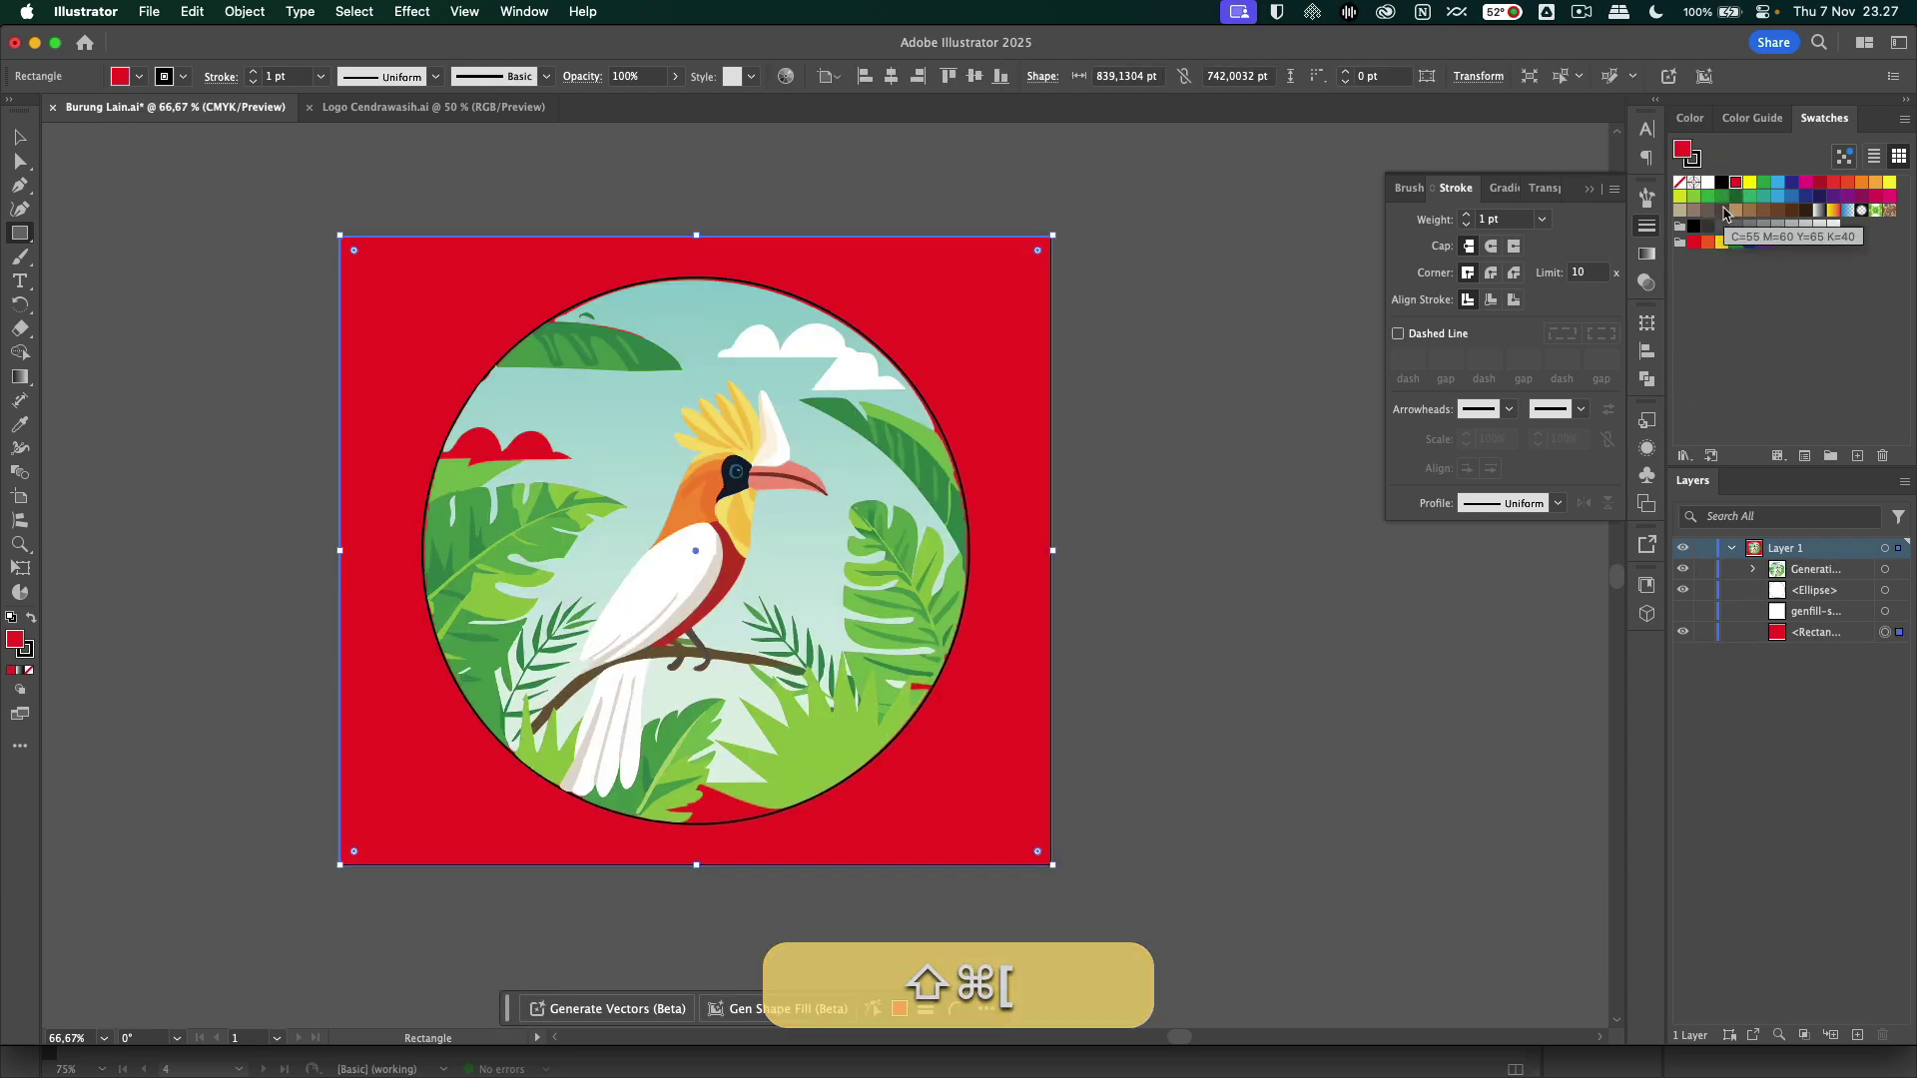
{"action": "key", "text": "slash"}
{"action": "key", "text": "super+s"}
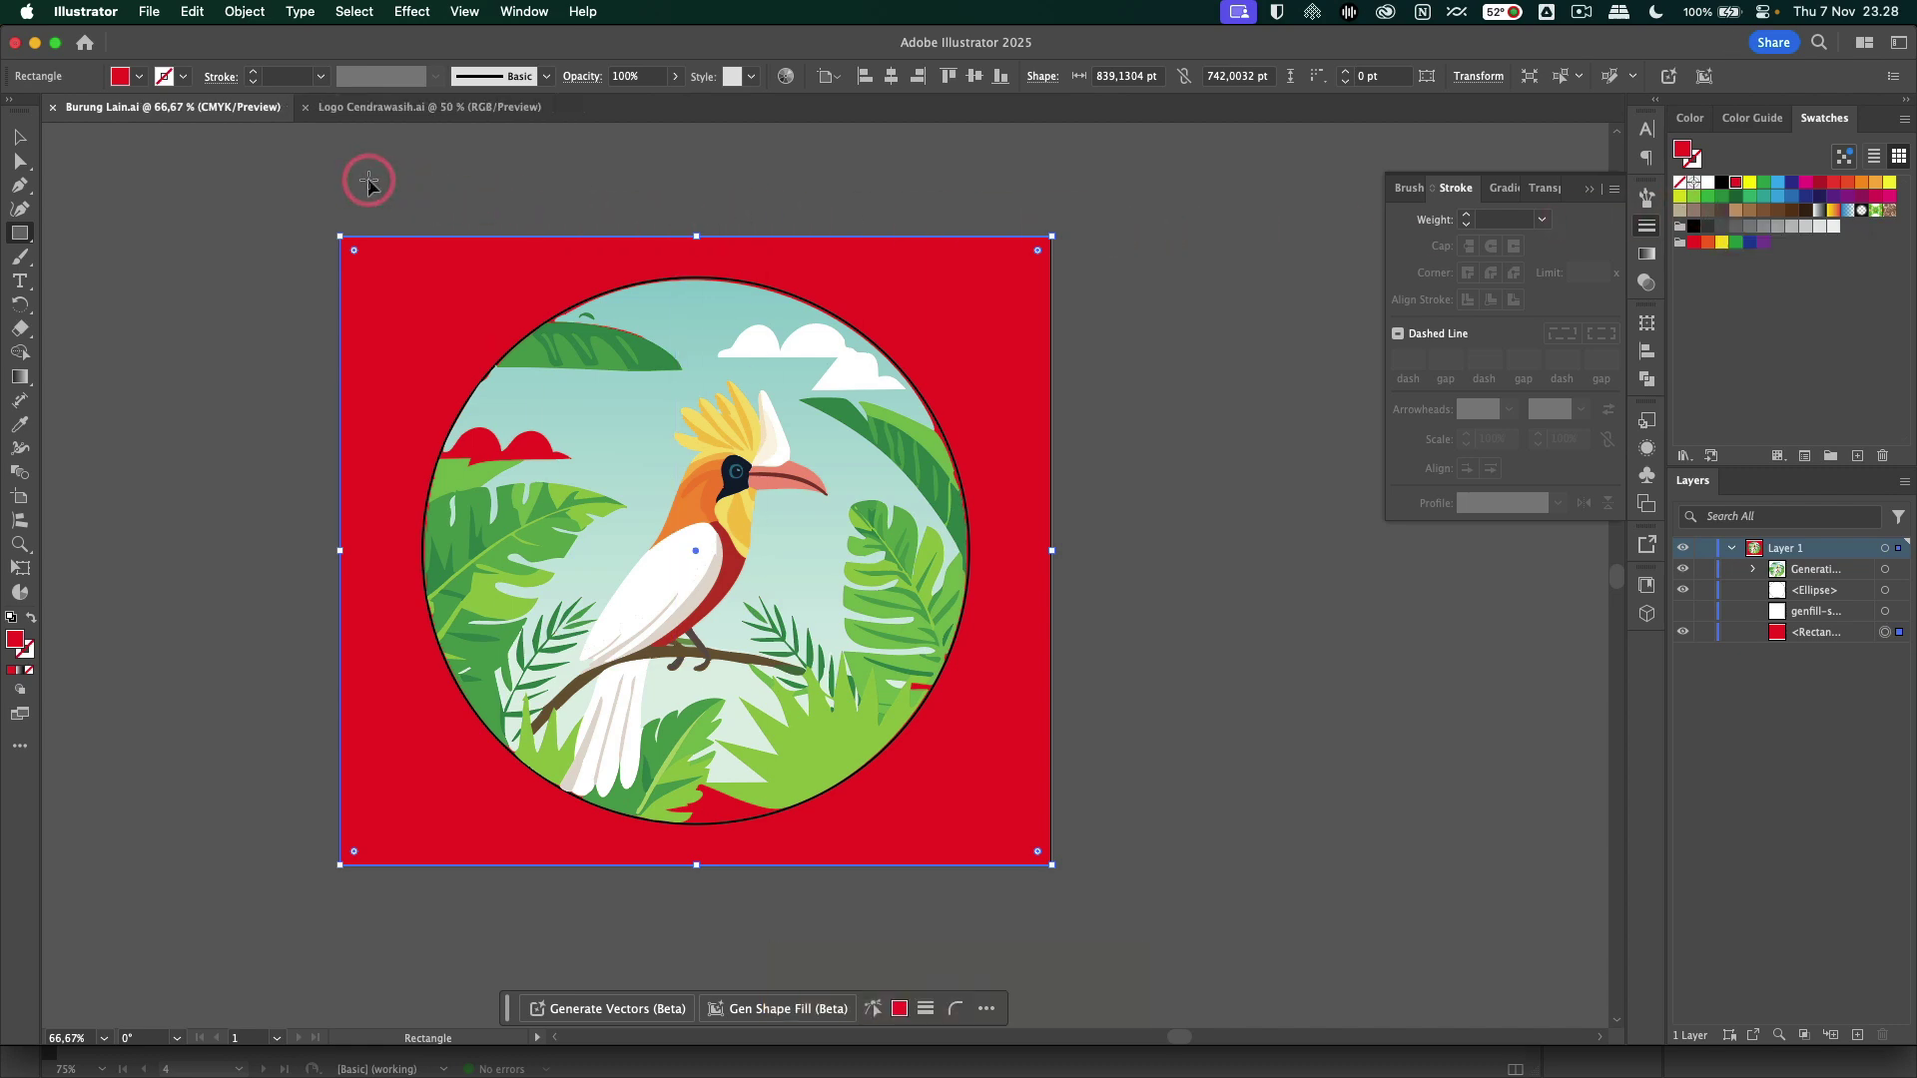
Switch back to InDesign and update the modified Burung Lain.ai link on the bird image
{"action": "key", "text": "super+Tab"}
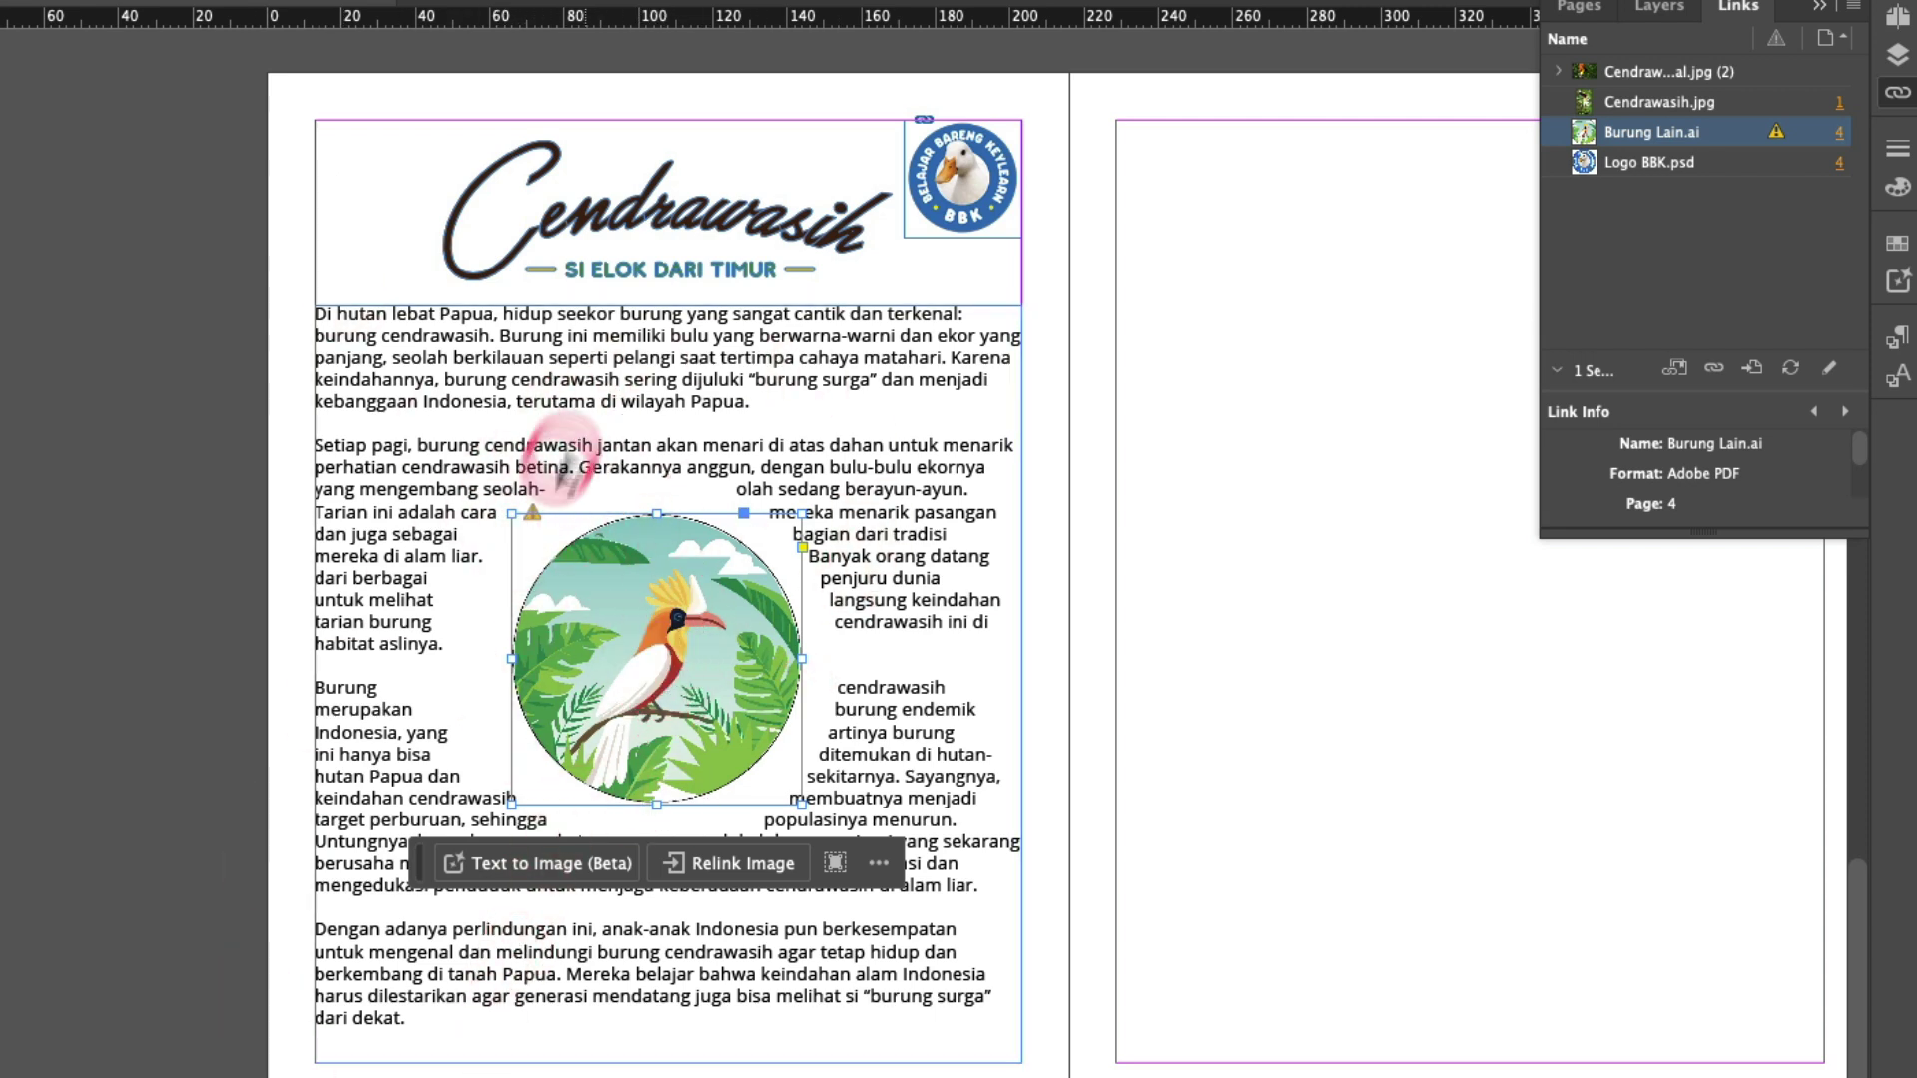
{"action": "left_click", "coordinate": [1186, 609]}
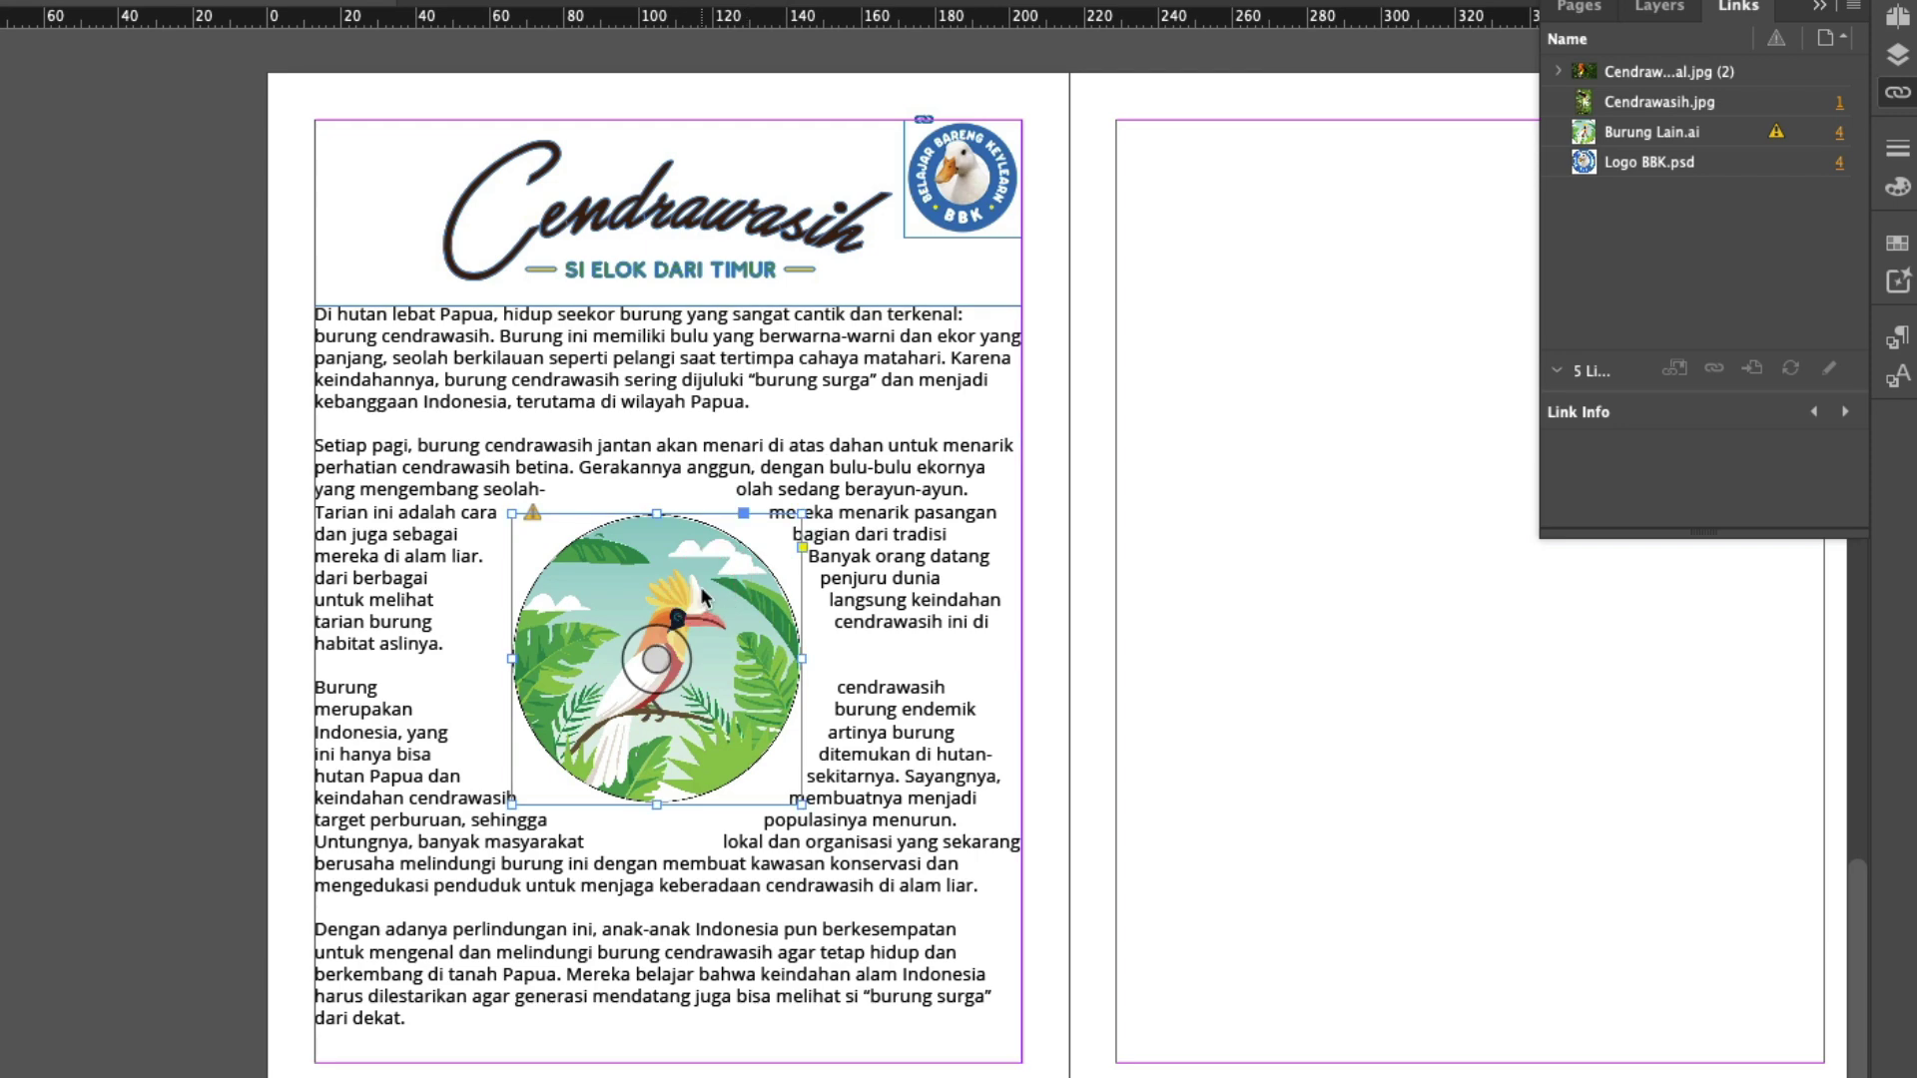
{"action": "left_click", "coordinate": [699, 589]}
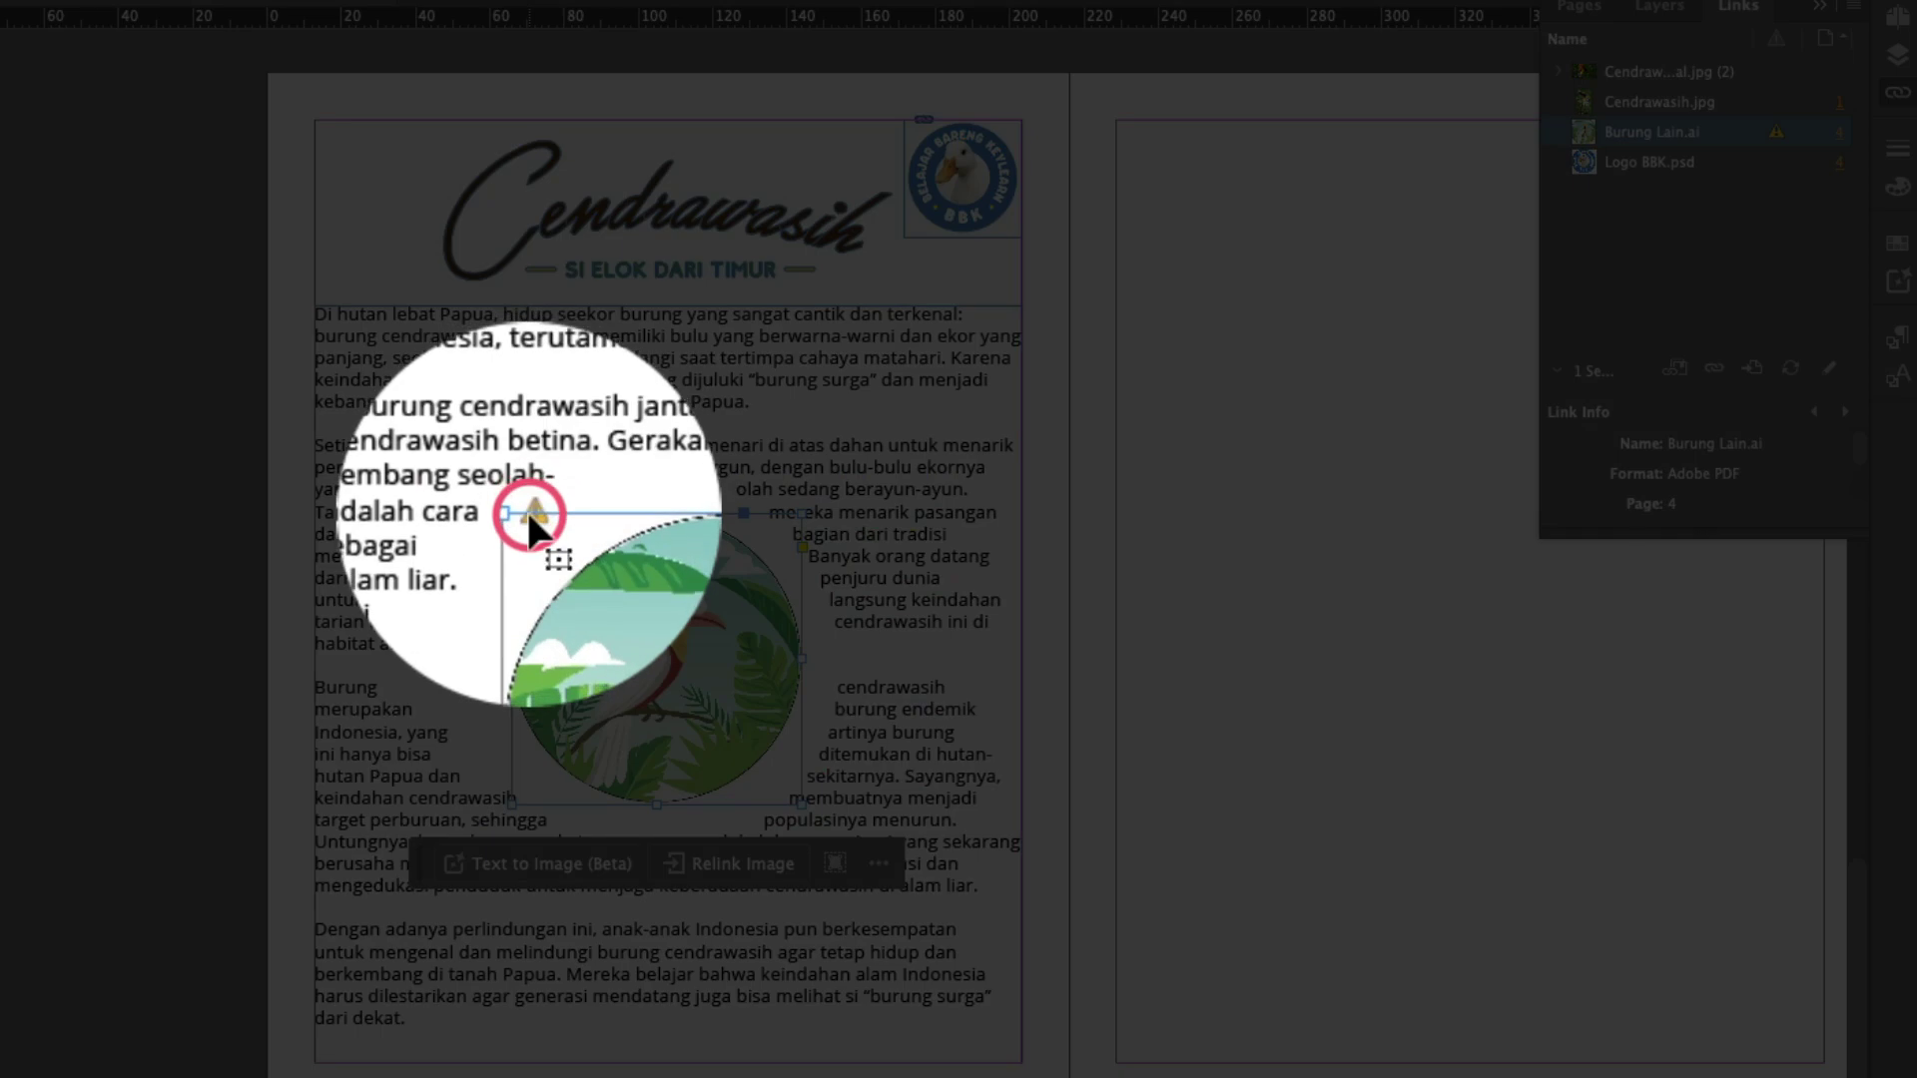
{"action": "mouse_move", "coordinate": [527, 509]}
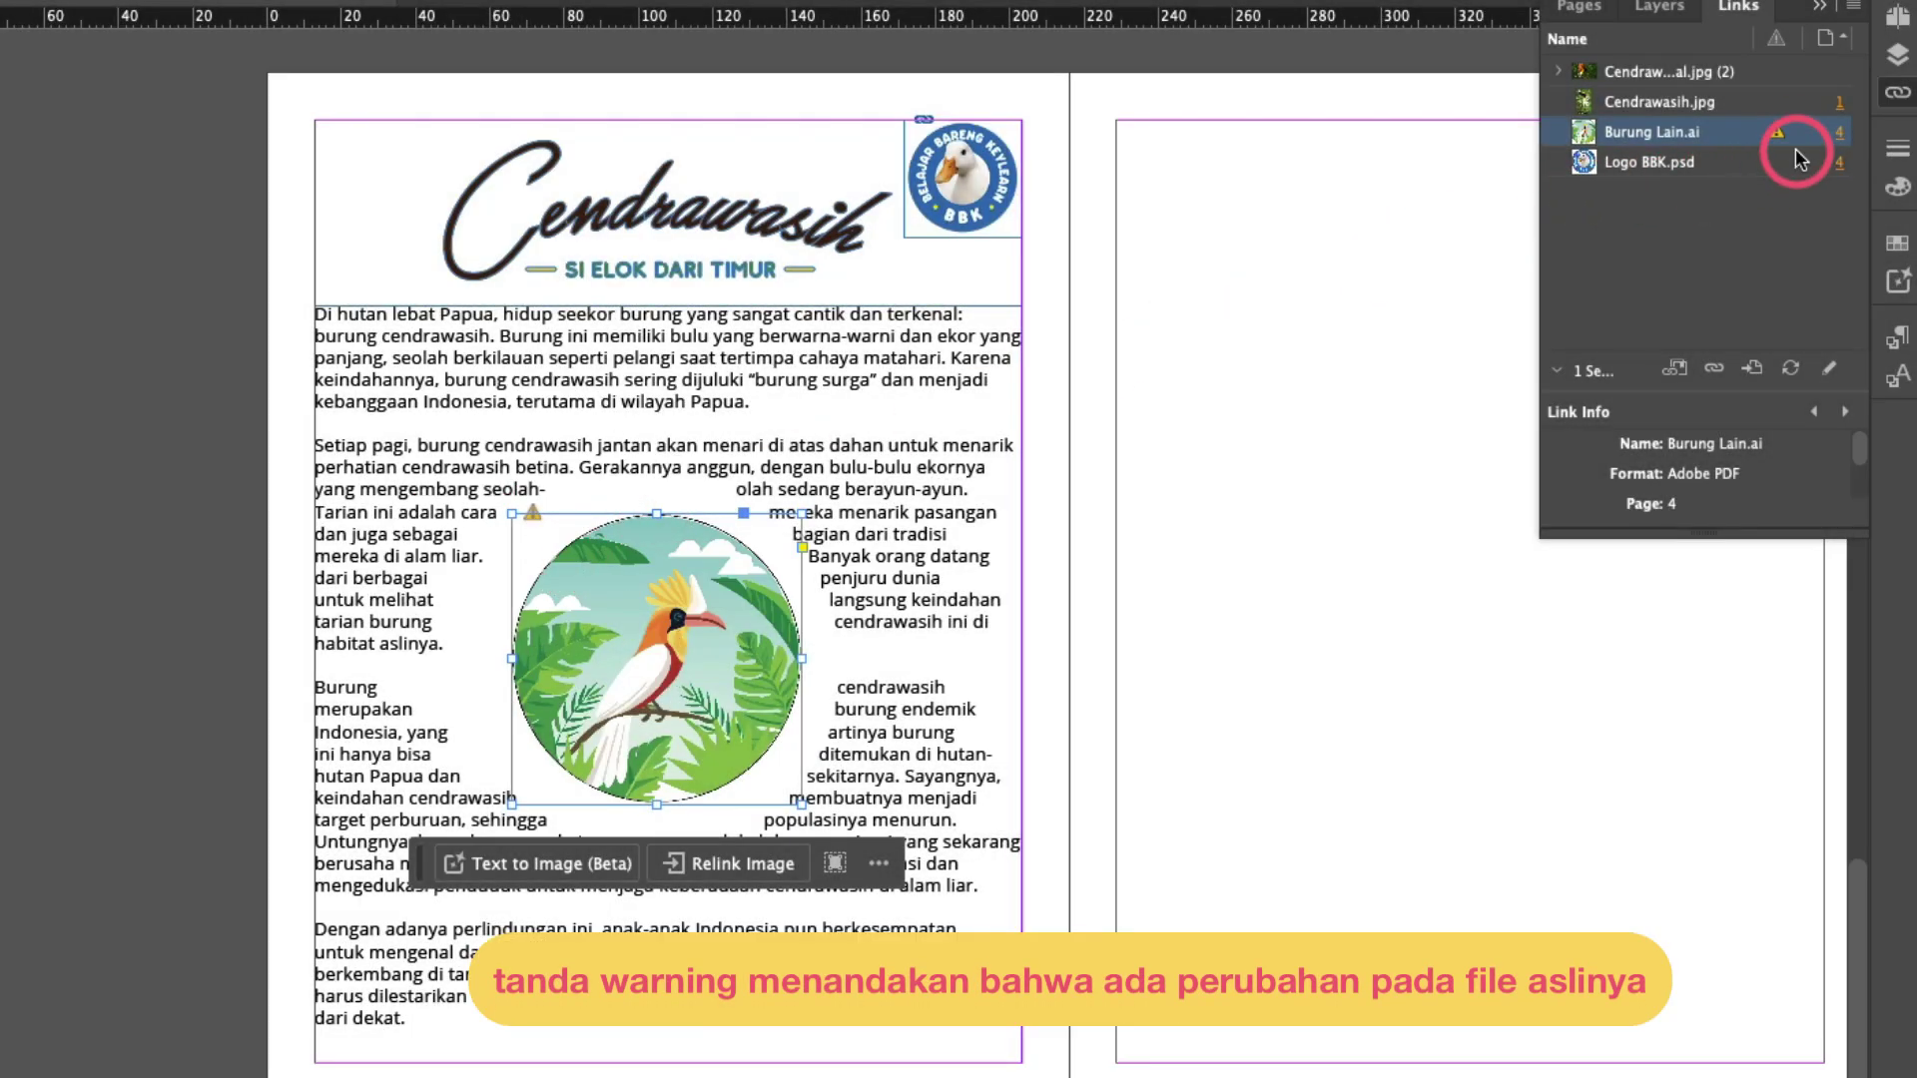
{"action": "mouse_move", "coordinate": [1782, 148]}
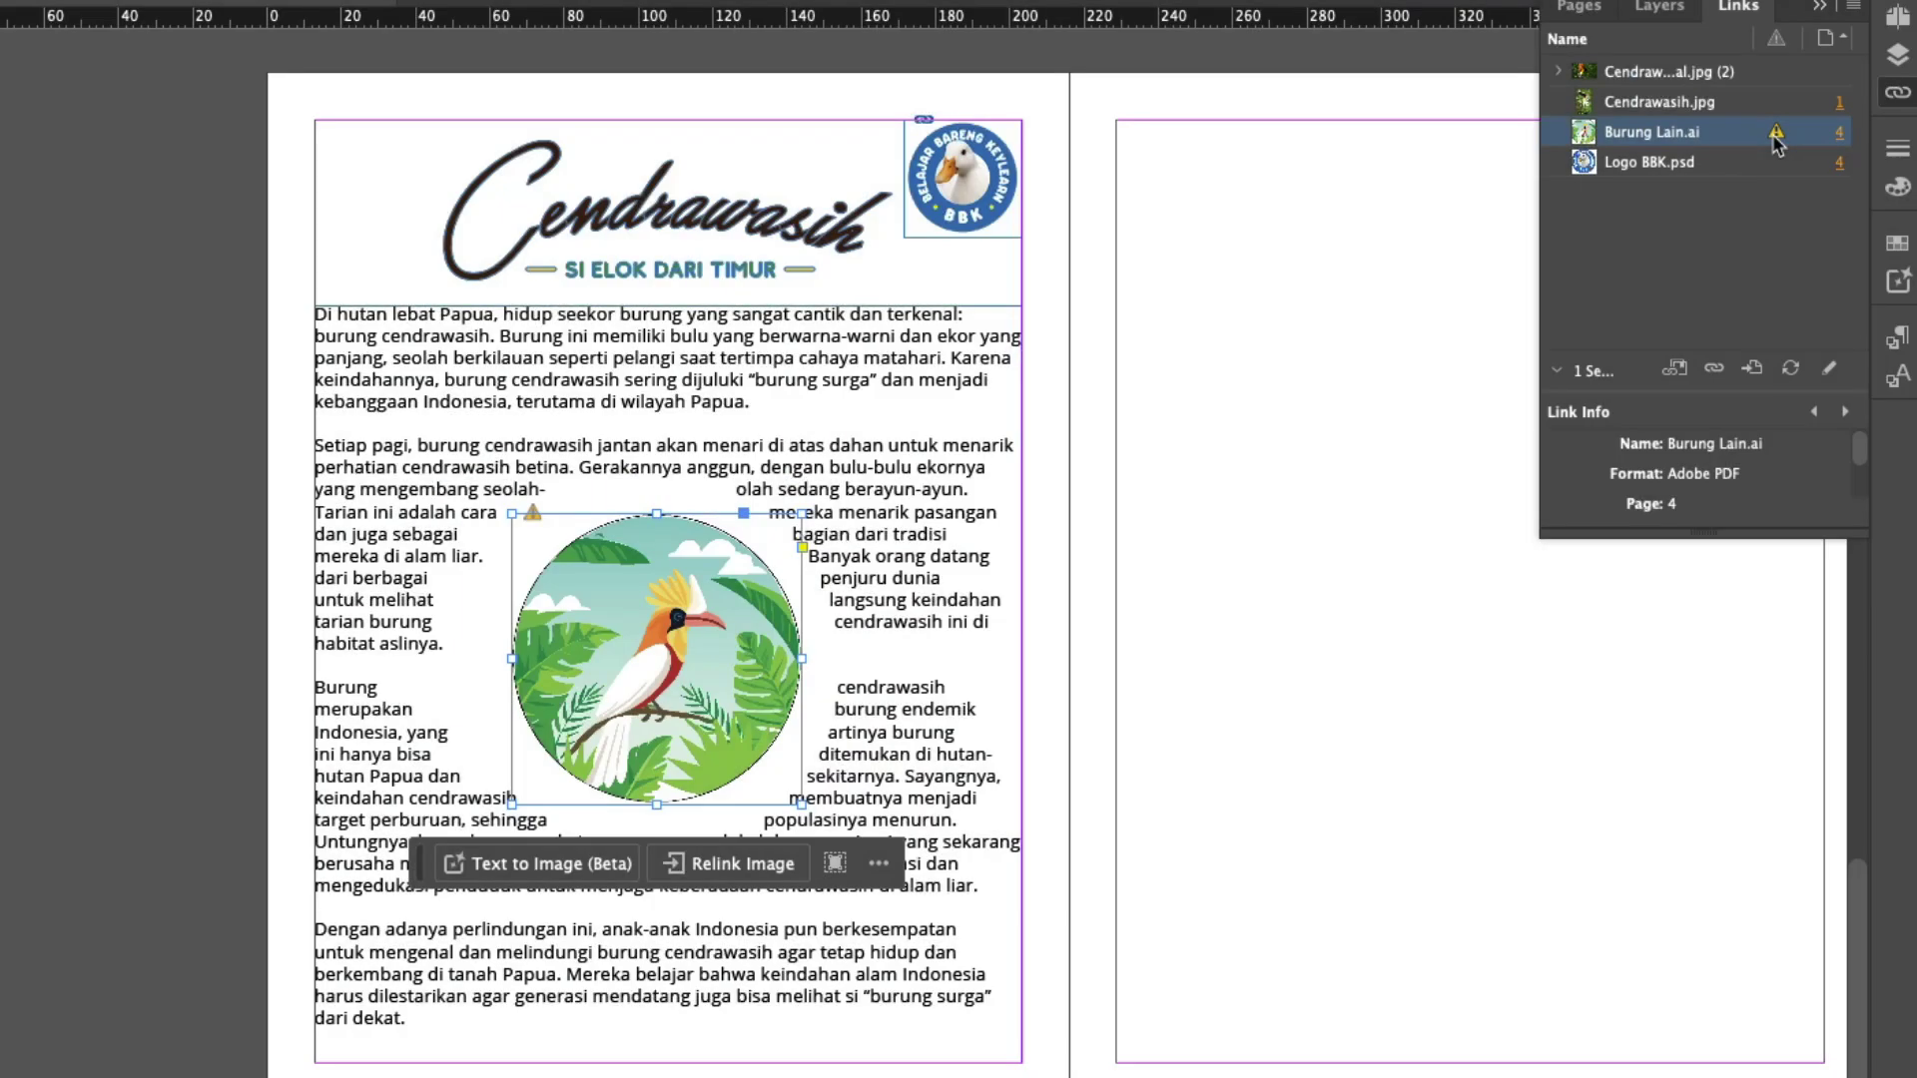
{"action": "left_click", "coordinate": [1741, 261]}
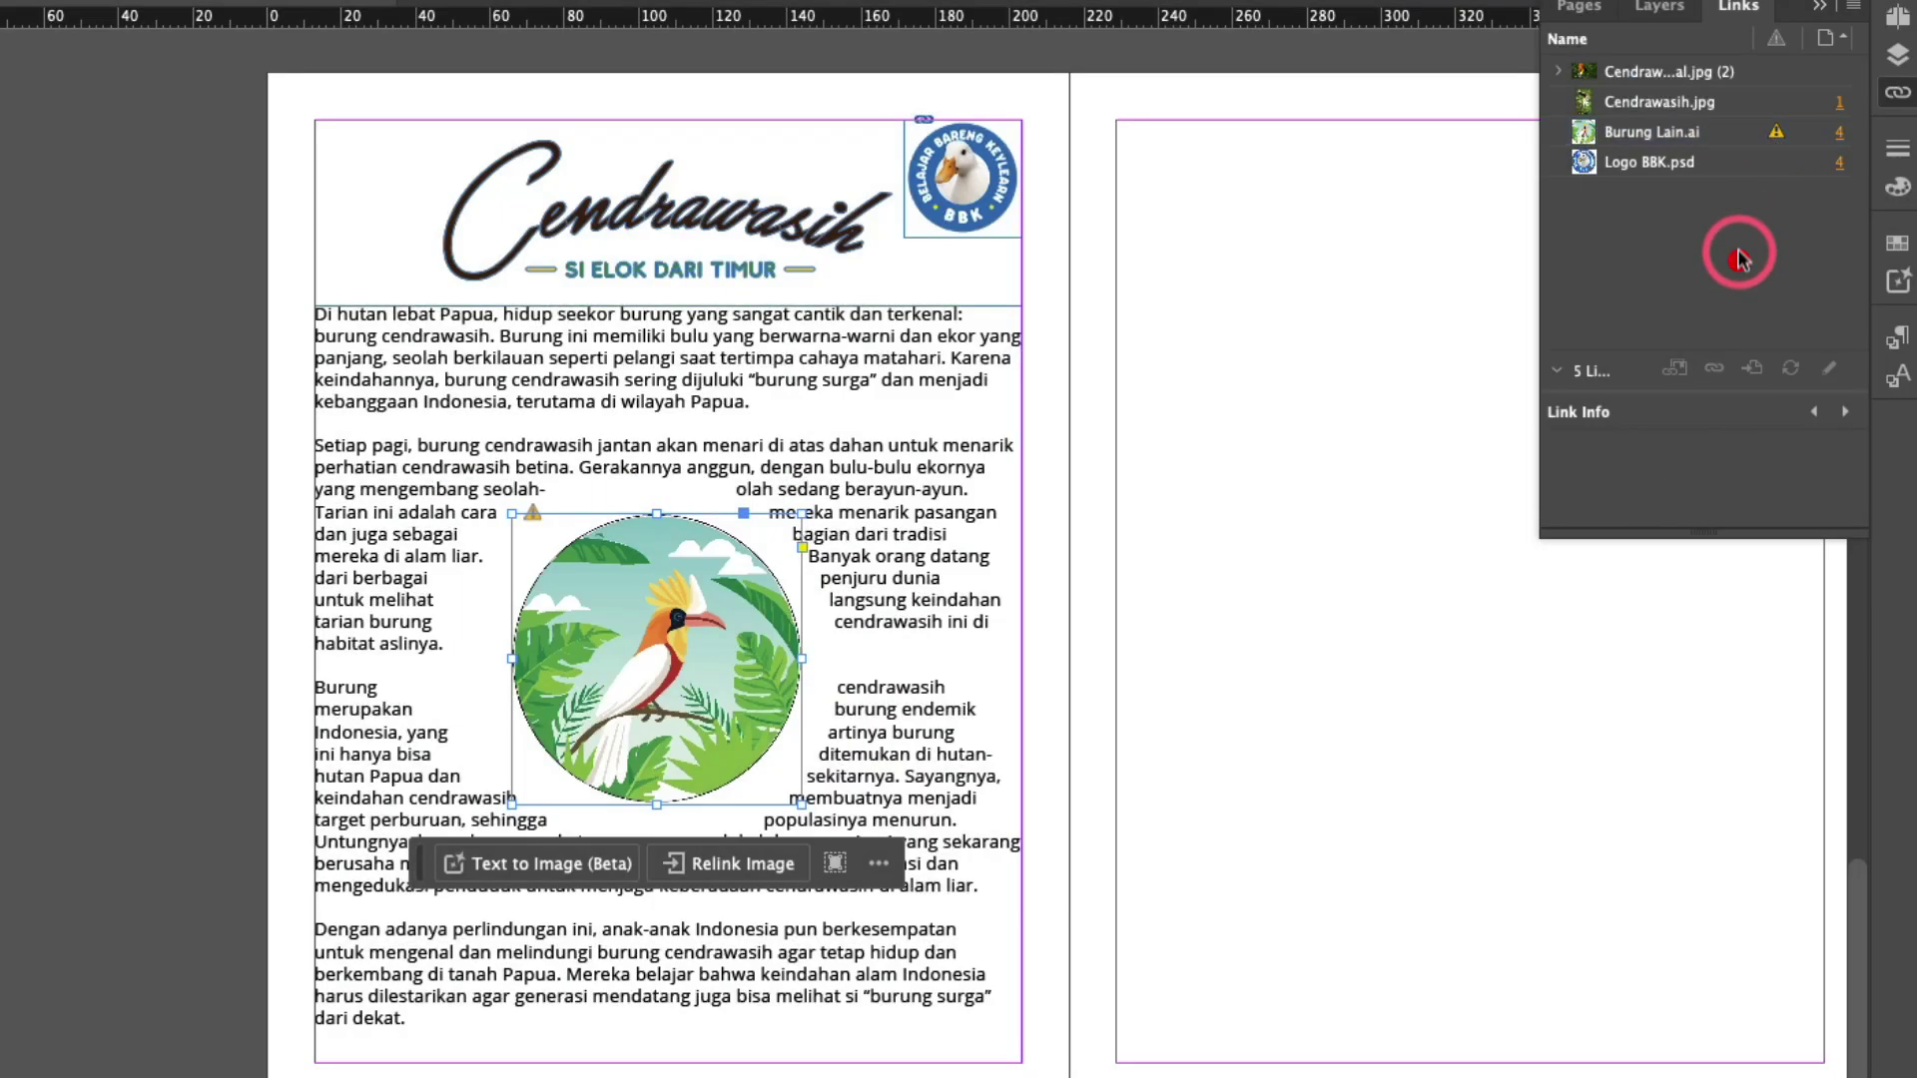
{"action": "left_click", "coordinate": [1680, 133]}
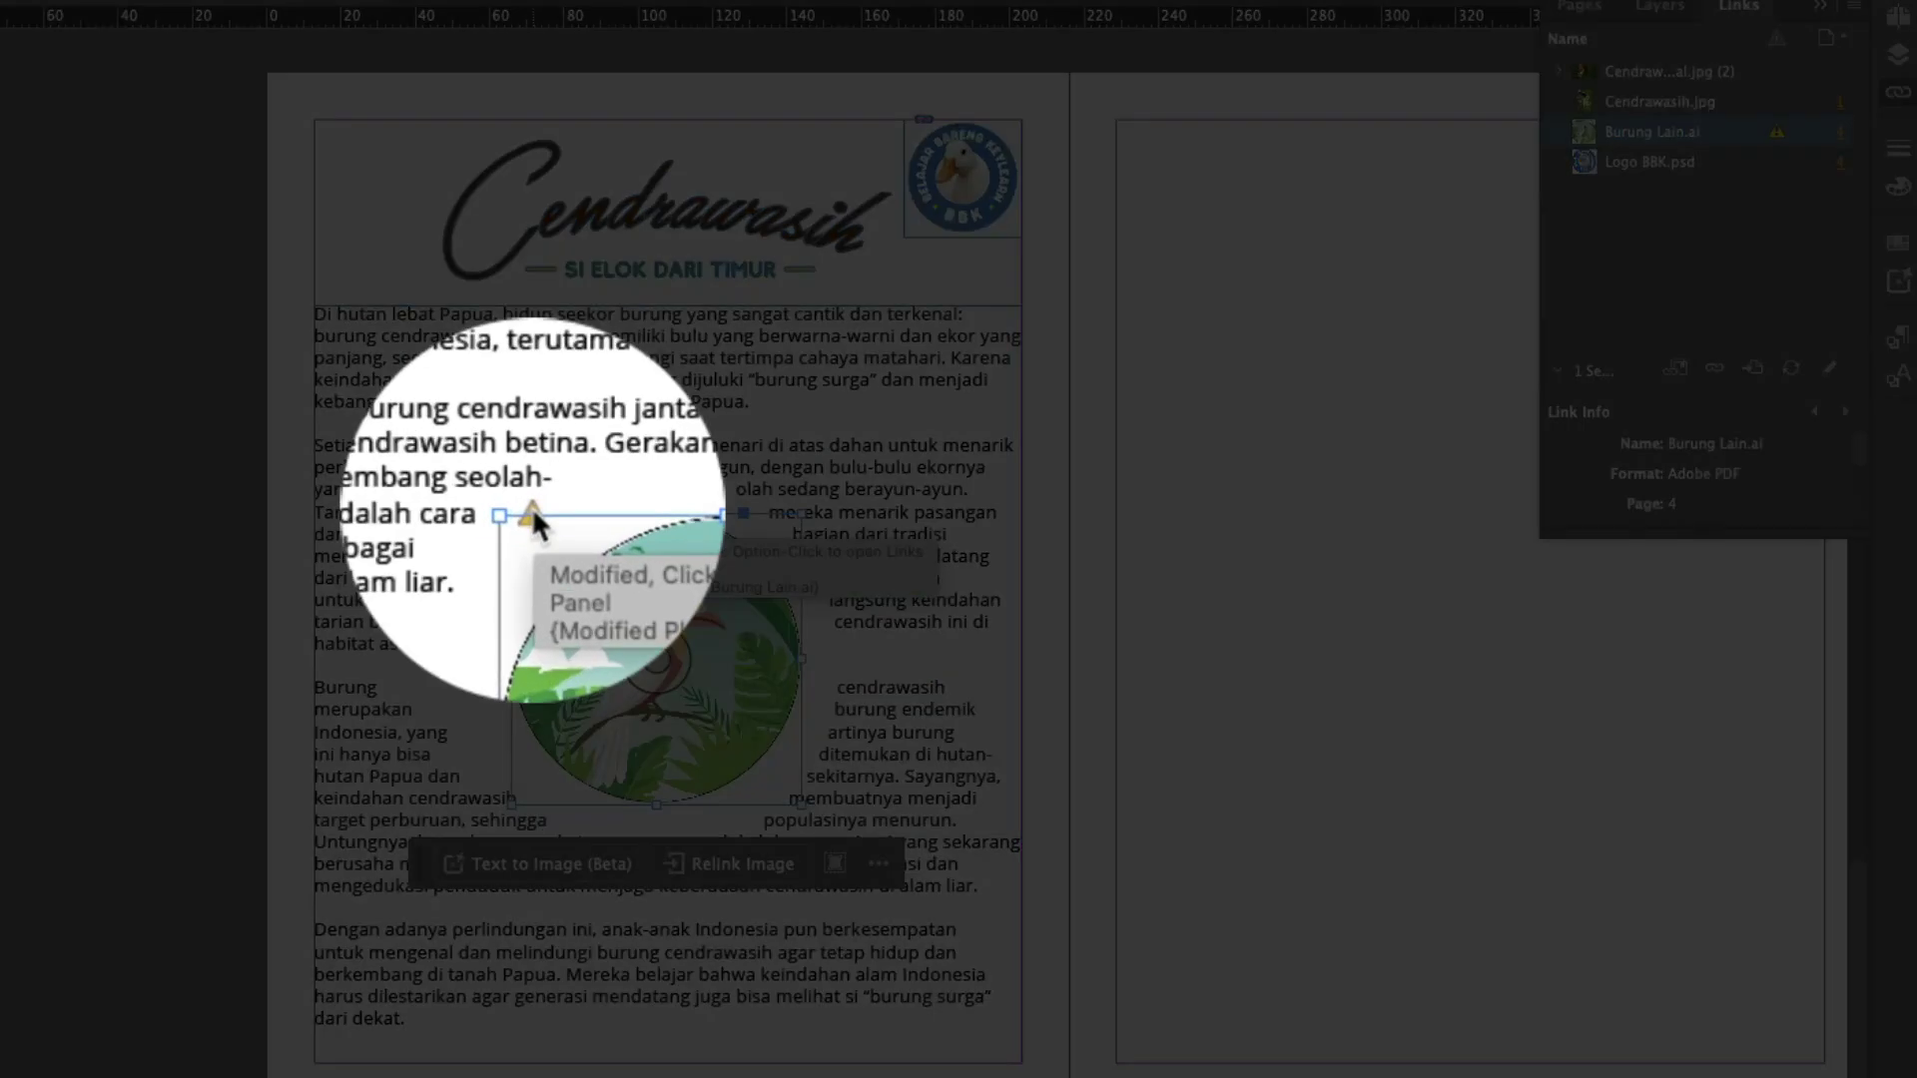
{"action": "left_click", "coordinate": [530, 511]}
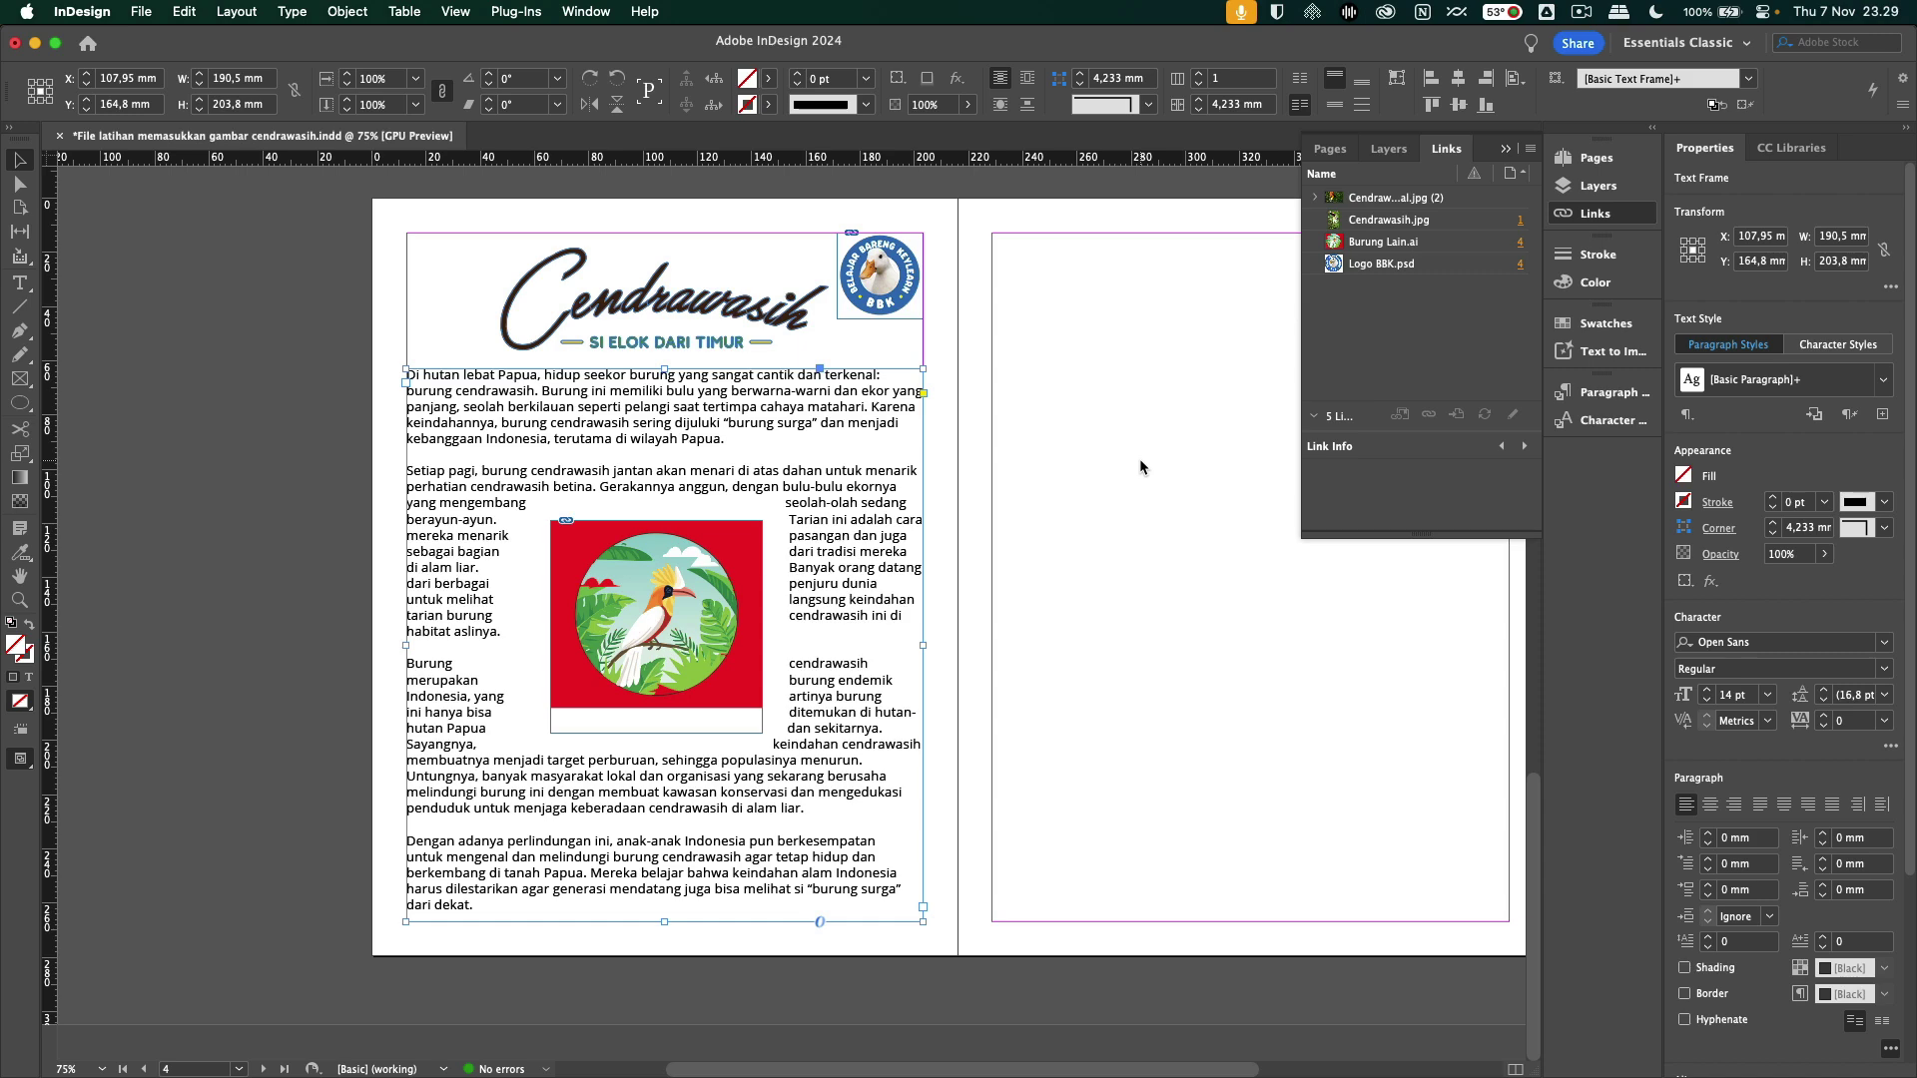
{"action": "left_click", "coordinate": [1369, 300]}
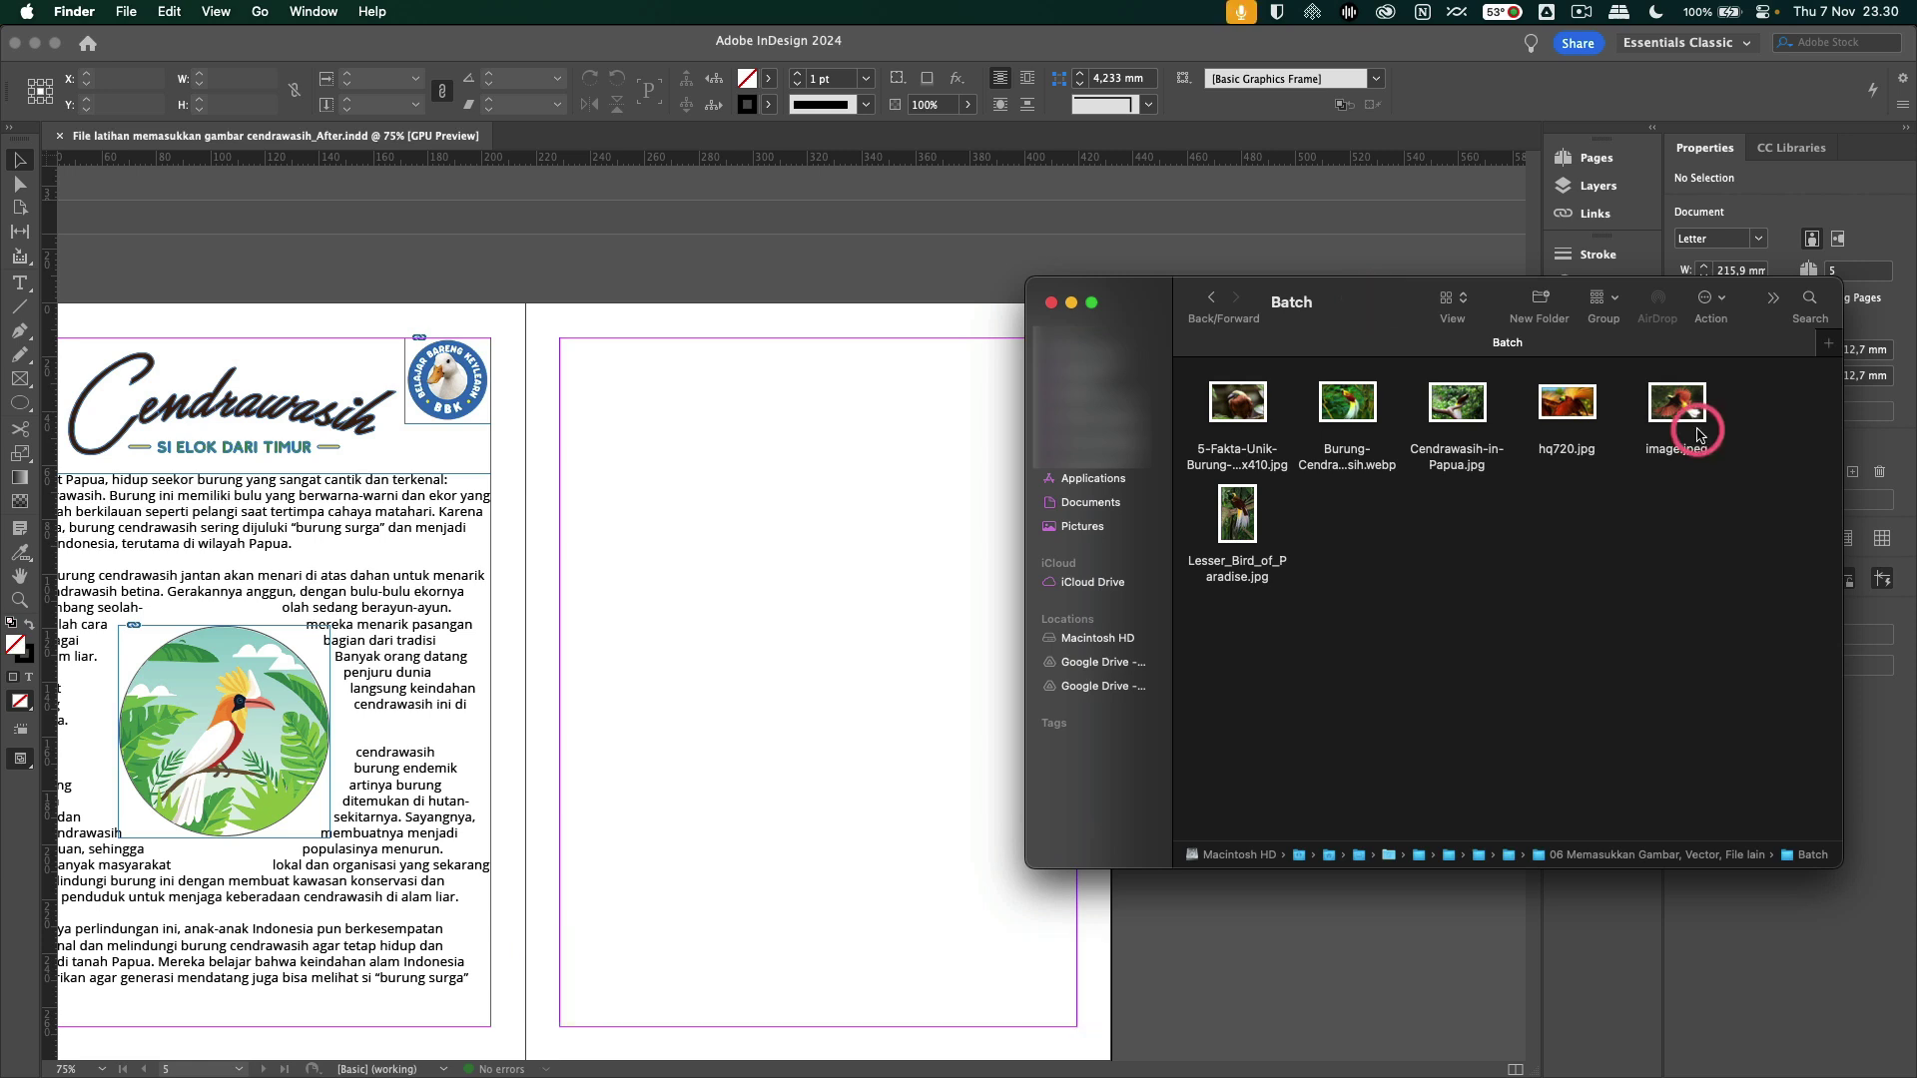
Select all six images in Finder's Batch folder and load them for placing on page 5 in InDesign
{"action": "left_click_drag", "start_coordinate": [1762, 400], "coordinate": [1214, 649]}
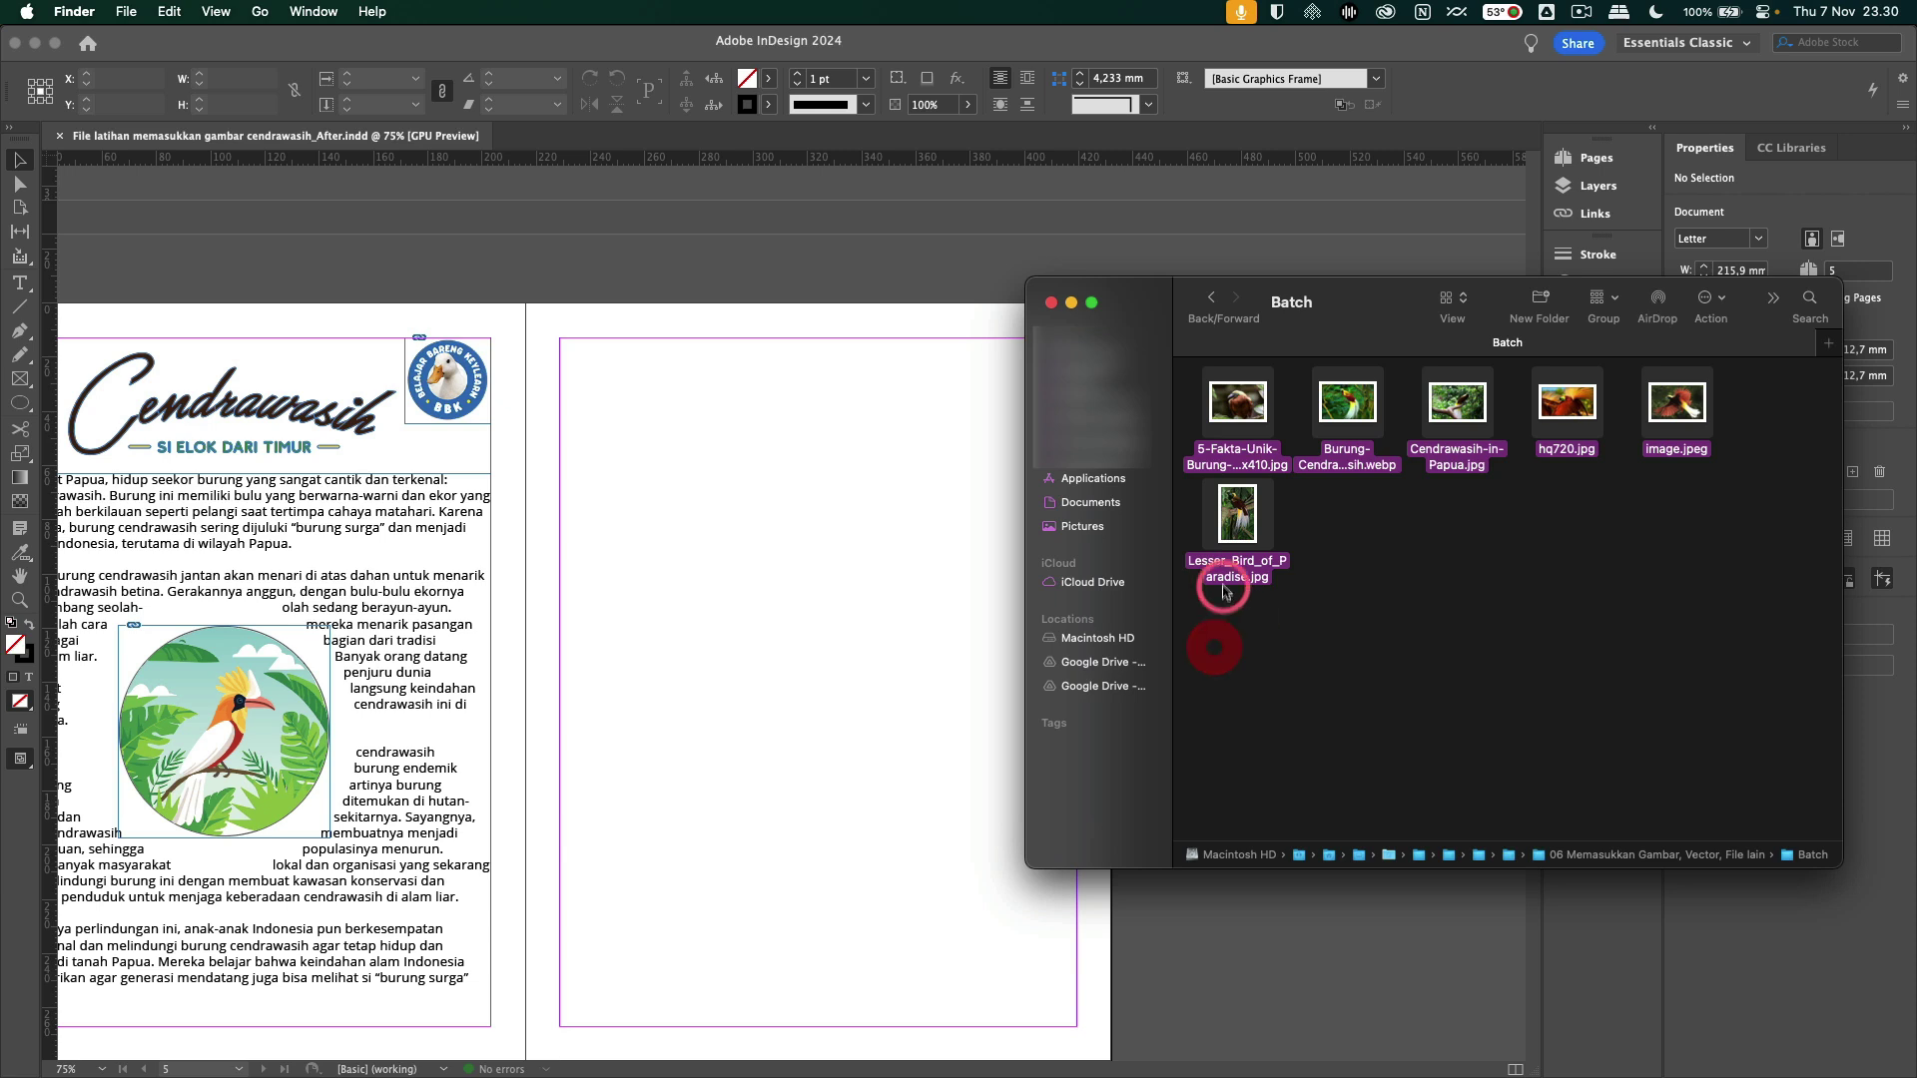
{"action": "left_click_drag", "start_coordinate": [1237, 514], "coordinate": [672, 440]}
Place several of the loaded bird photos one by one at their default size on and beside page 5
{"action": "left_click", "coordinate": [687, 482]}
{"action": "left_click", "coordinate": [609, 378]}
{"action": "left_click", "coordinate": [594, 376]}
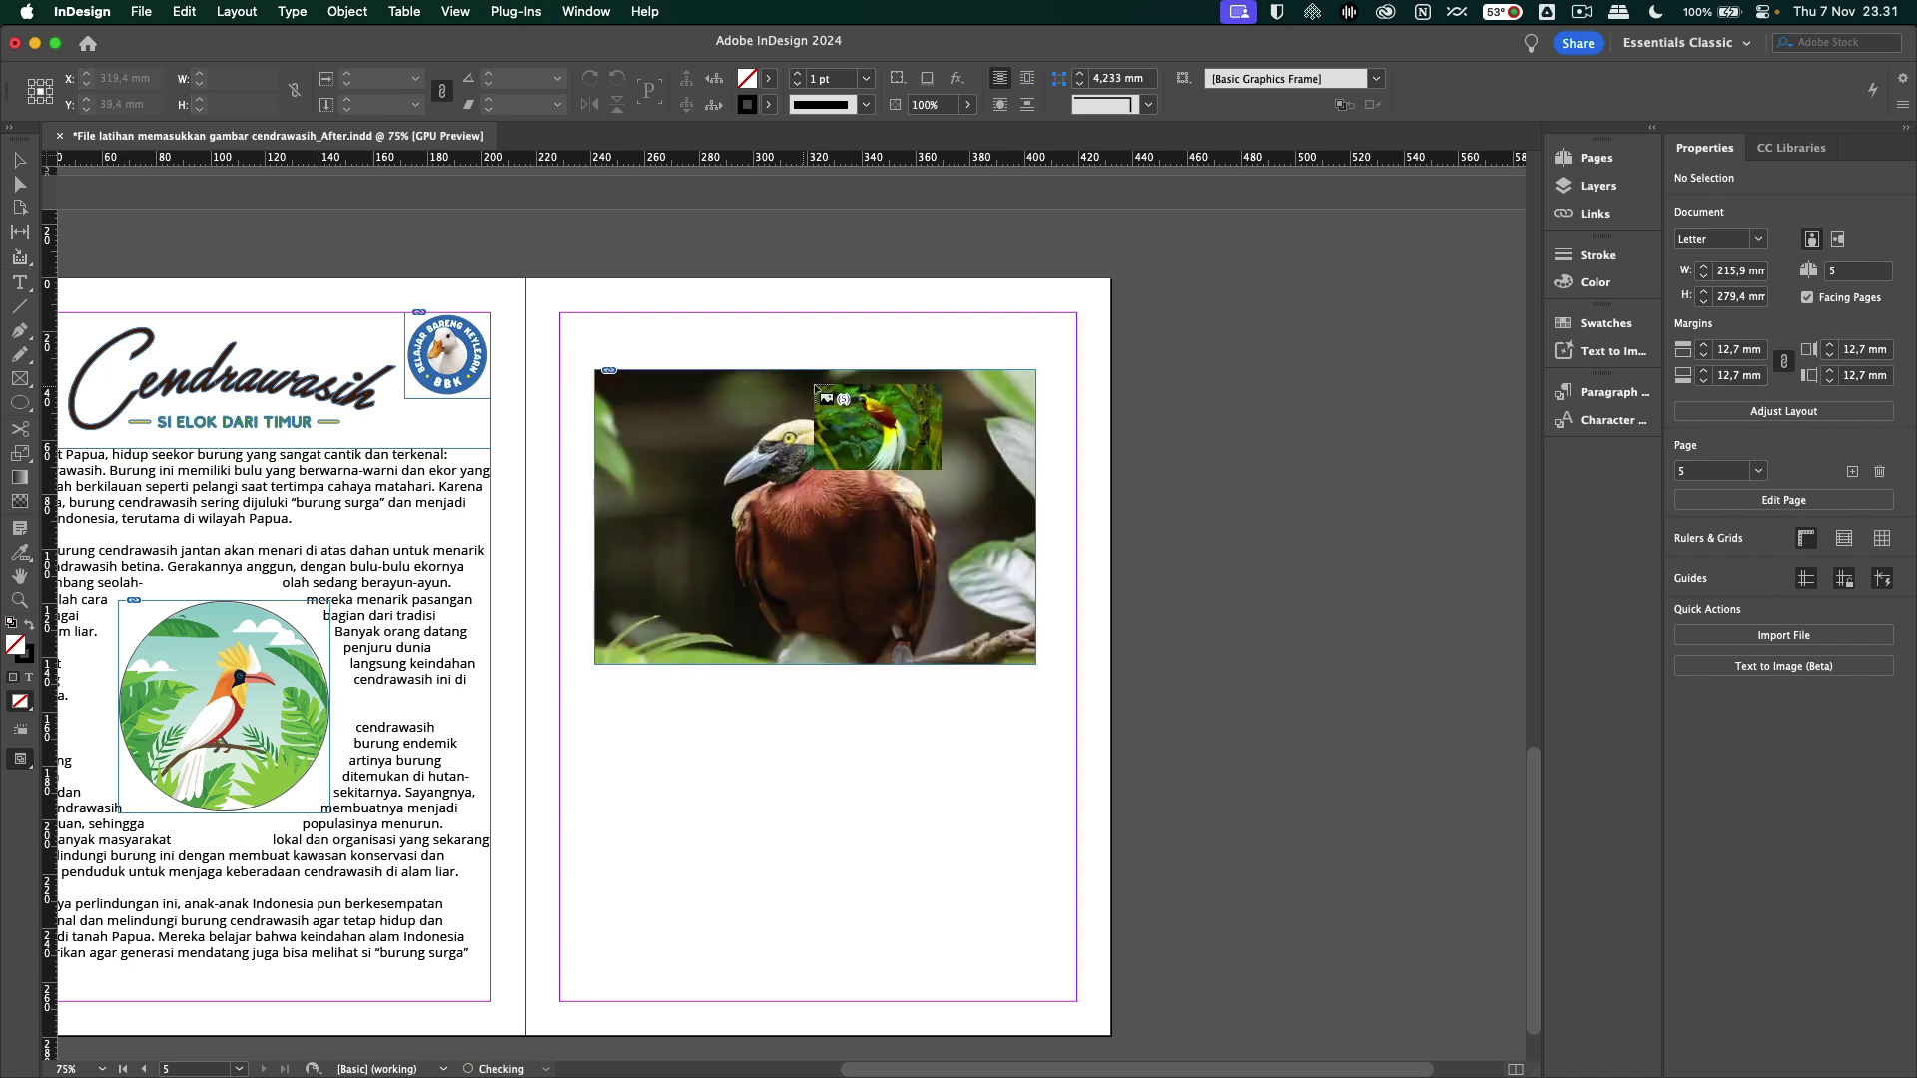
{"action": "left_click", "coordinate": [1077, 379]}
{"action": "left_click", "coordinate": [811, 823]}
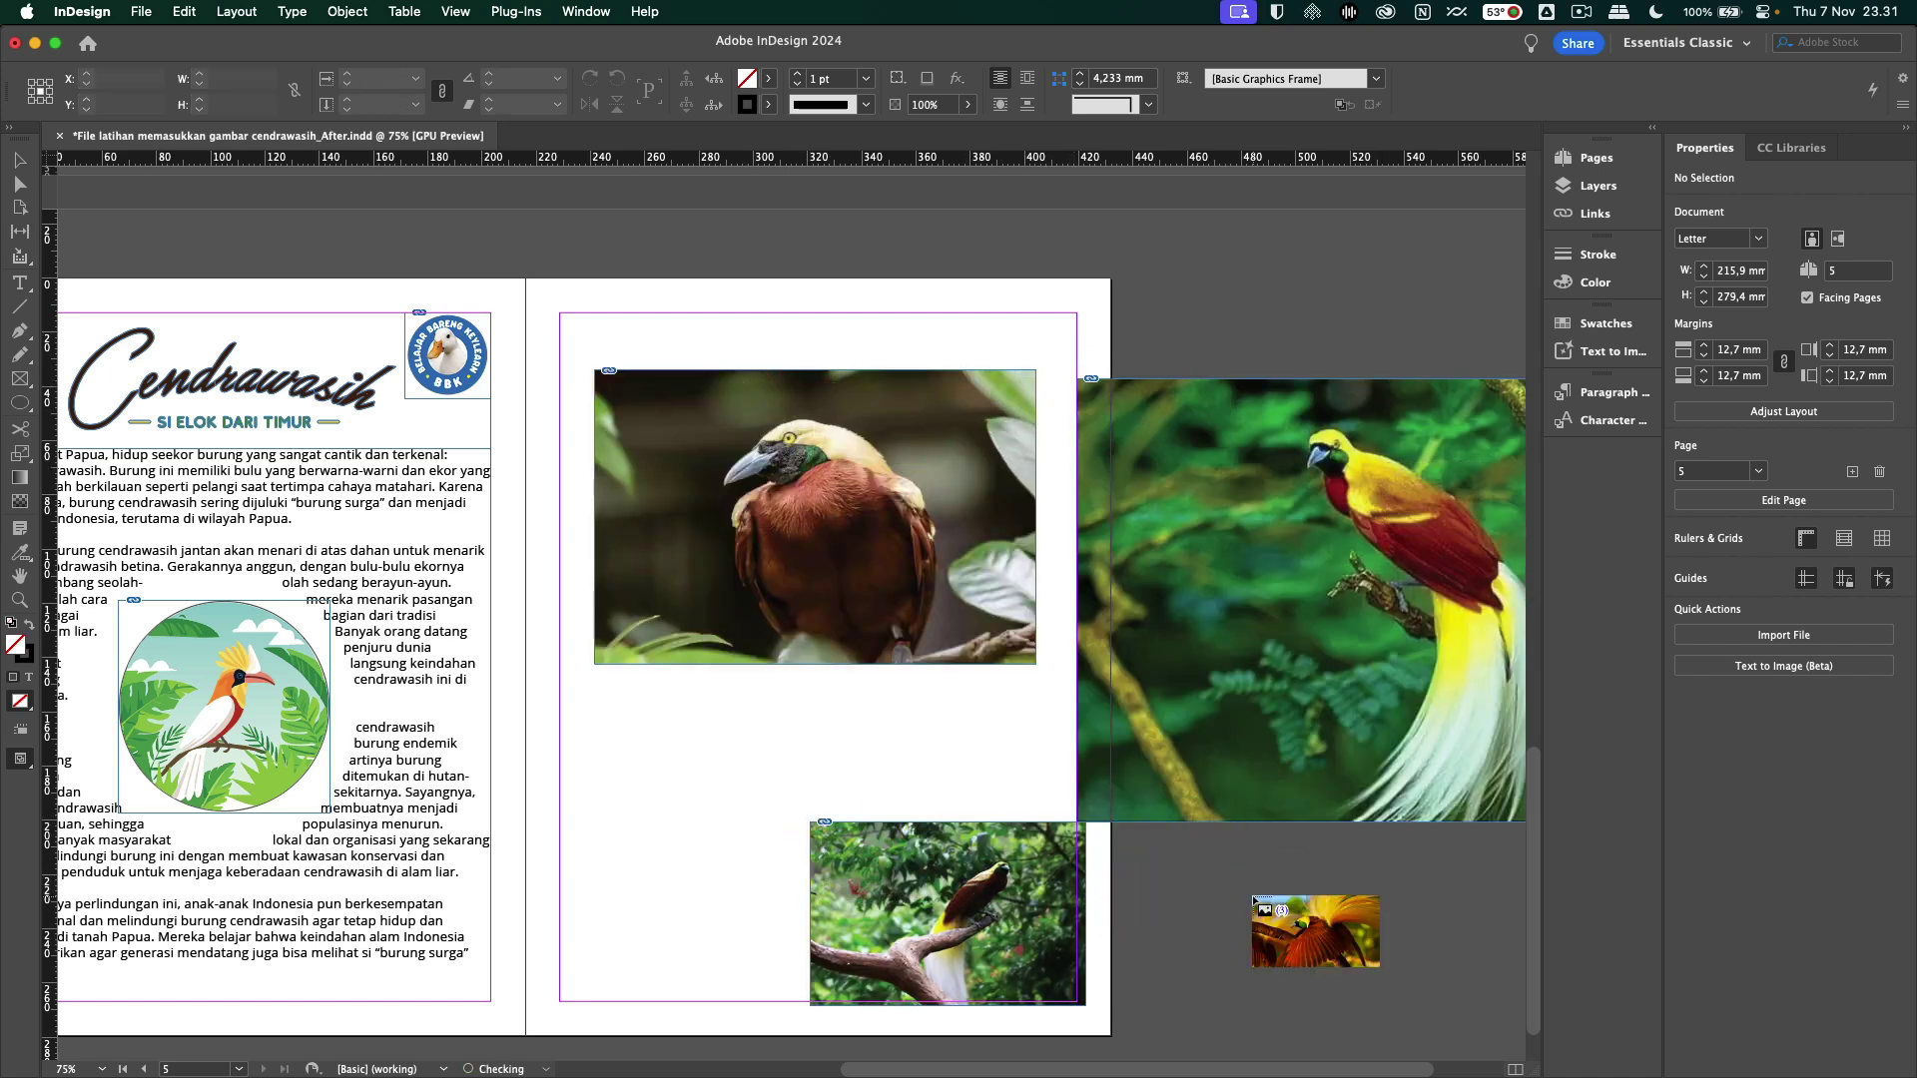
{"action": "left_click", "coordinate": [1255, 896]}
{"action": "left_click", "coordinate": [922, 719], "text": "super"}
Undo the individual photo placements
{"action": "key", "text": "super+z"}
{"action": "key", "text": "super+z"}
{"action": "key", "text": "super+z"}
{"action": "key", "text": "super+z"}
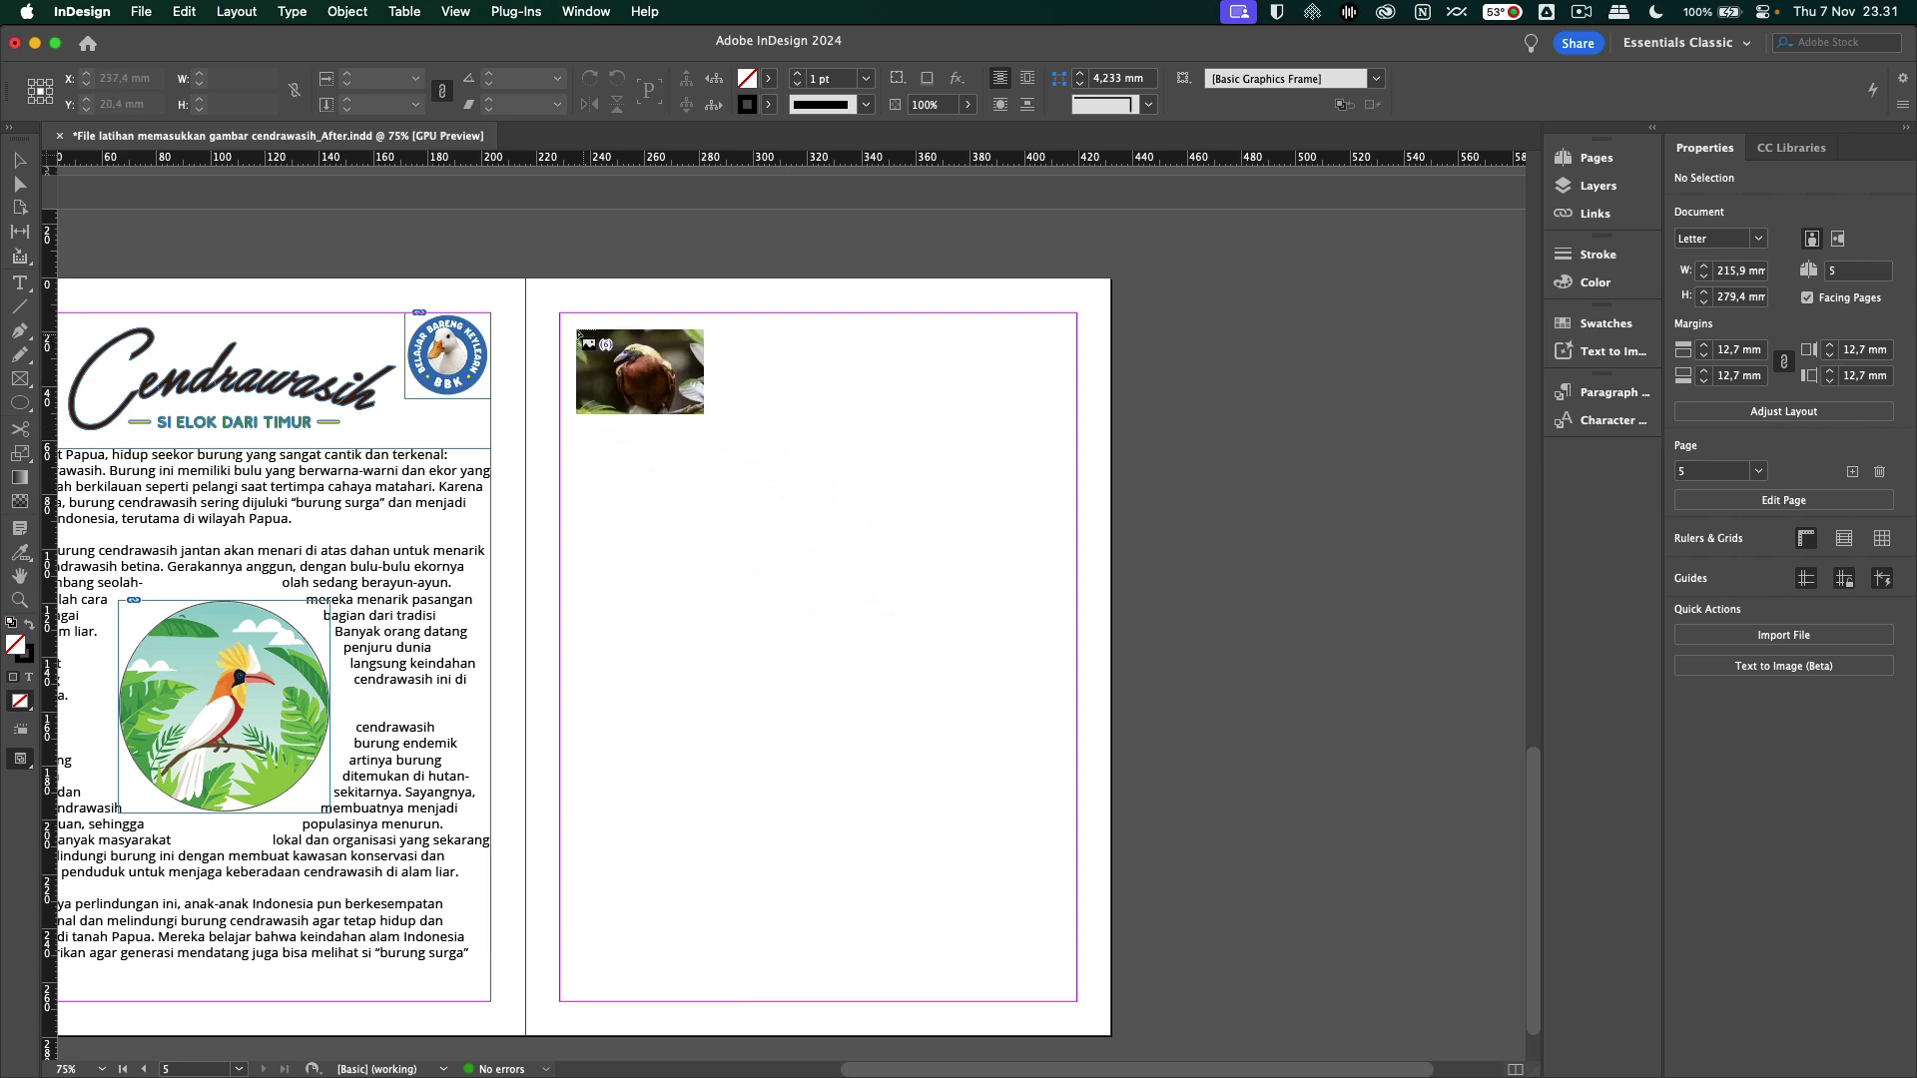
Stretch the loaded photos' placement area across page 5's margins, 190.5 × 254 mm, and divide it into three rows
{"action": "left_click", "coordinate": [561, 317]}
{"action": "left_click_drag", "start_coordinate": [561, 316], "coordinate": [1076, 1002]}
{"action": "key", "text": "shift"}
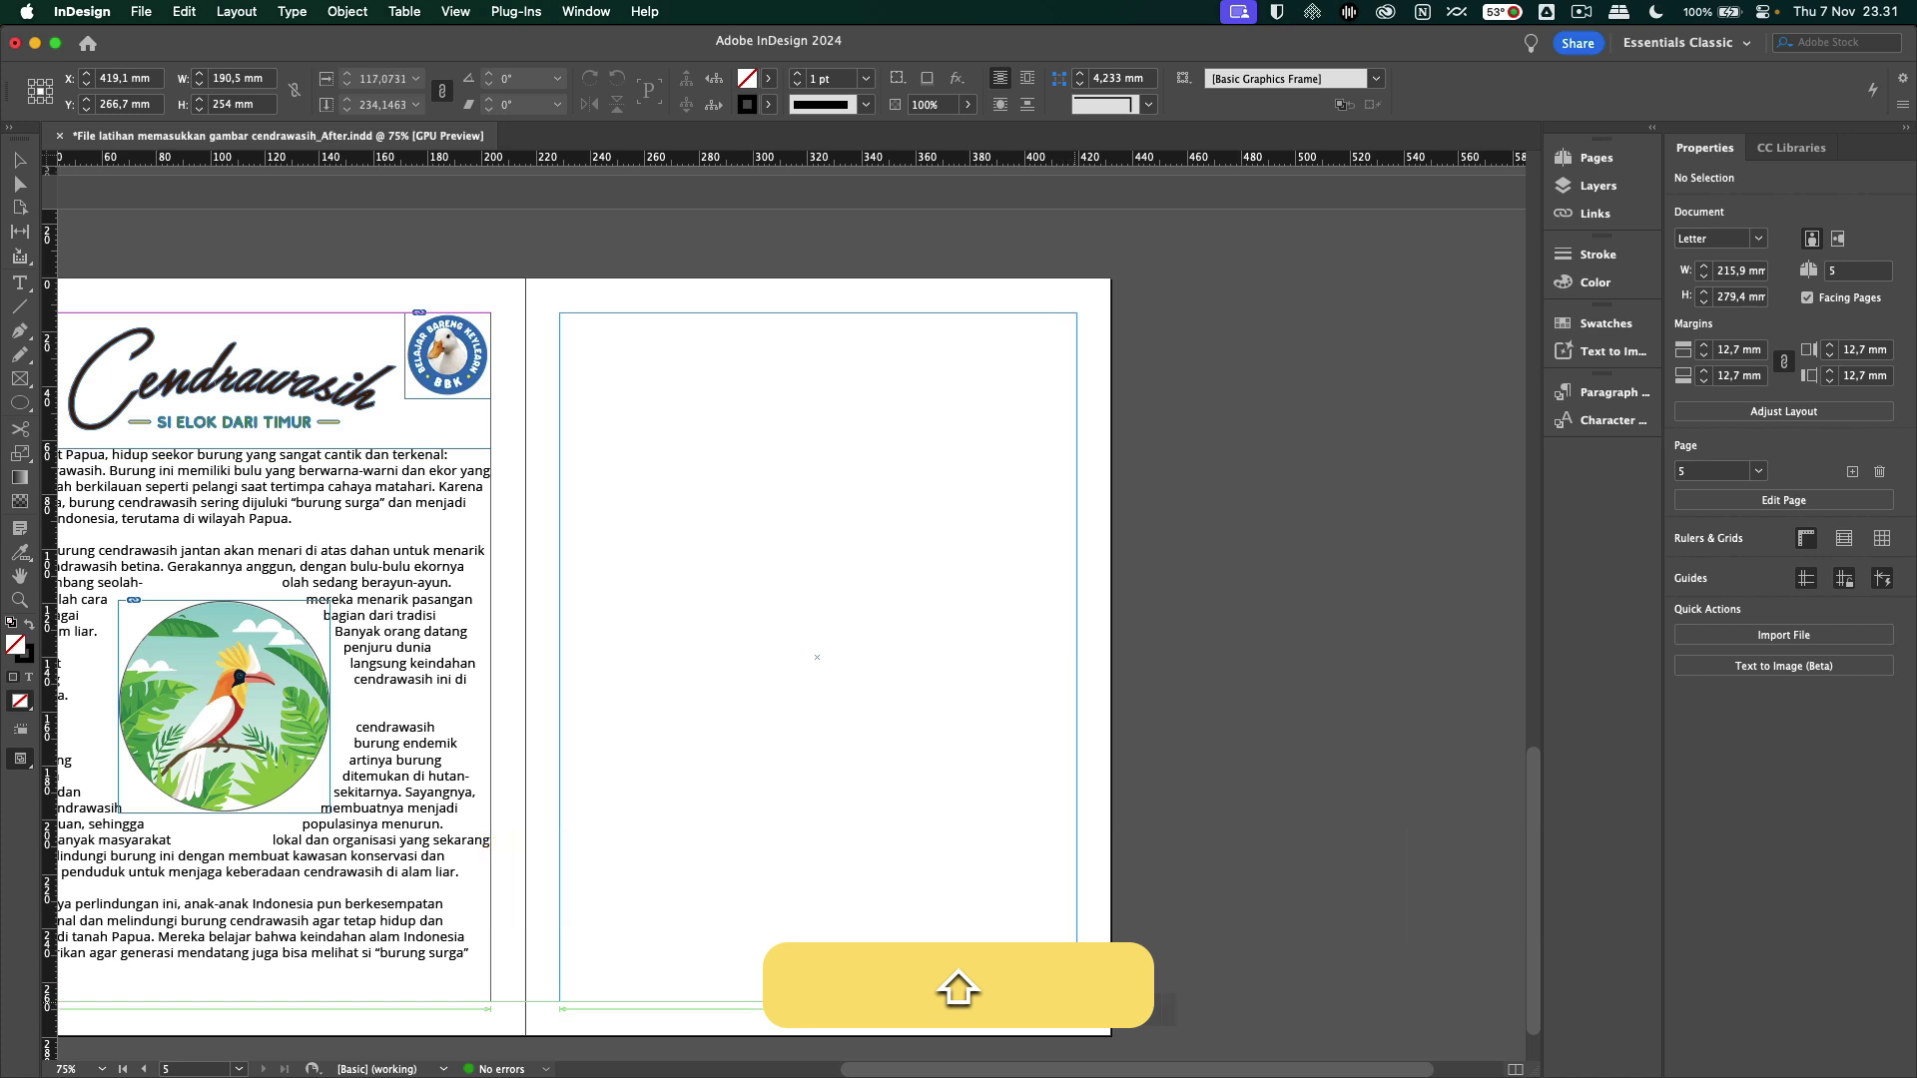
{"action": "mouse_move", "coordinate": [1076, 1002]}
{"action": "left_mouse_down"}
{"action": "mouse_move", "coordinate": [1592, 1003]}
{"action": "mouse_move", "coordinate": [1076, 1002]}
{"action": "left_mouse_up"}
{"action": "mouse_move", "coordinate": [1077, 1002]}
{"action": "left_mouse_down"}
{"action": "mouse_move", "coordinate": [767, 654]}
{"action": "mouse_move", "coordinate": [770, 704]}
{"action": "mouse_move", "coordinate": [904, 884]}
{"action": "mouse_move", "coordinate": [1077, 1004]}
{"action": "left_mouse_up"}
{"action": "key", "text": "Up"}
{"action": "key", "text": "Up"}
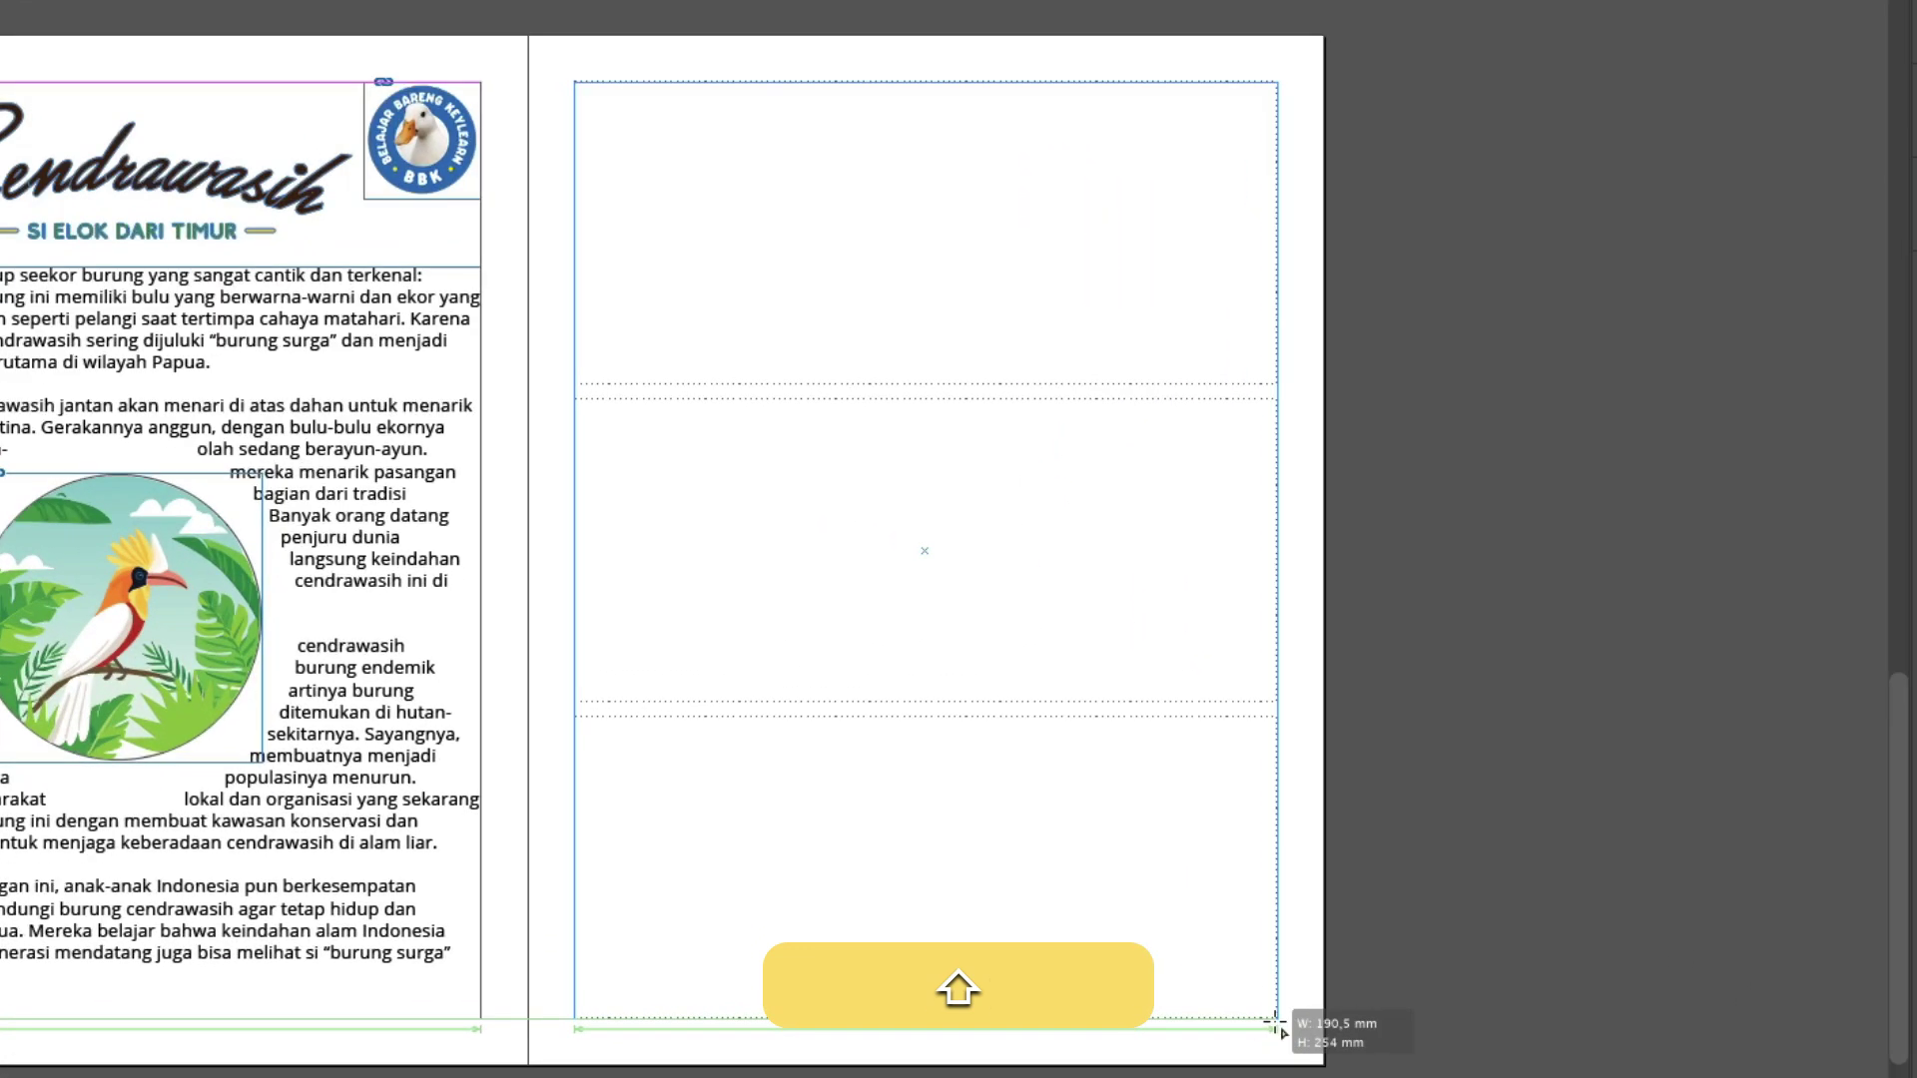
Increase and decrease the number of rows in the placement grid, ending with two rows
{"action": "left_click_drag", "start_coordinate": [1275, 1021], "coordinate": [1275, 1016]}
{"action": "key", "text": "Up"}
{"action": "key", "text": "Up"}
{"action": "key", "text": "Up"}
{"action": "key", "text": "Down"}
{"action": "key", "text": "Down"}
{"action": "key", "text": "Down"}
{"action": "key", "text": "Down"}
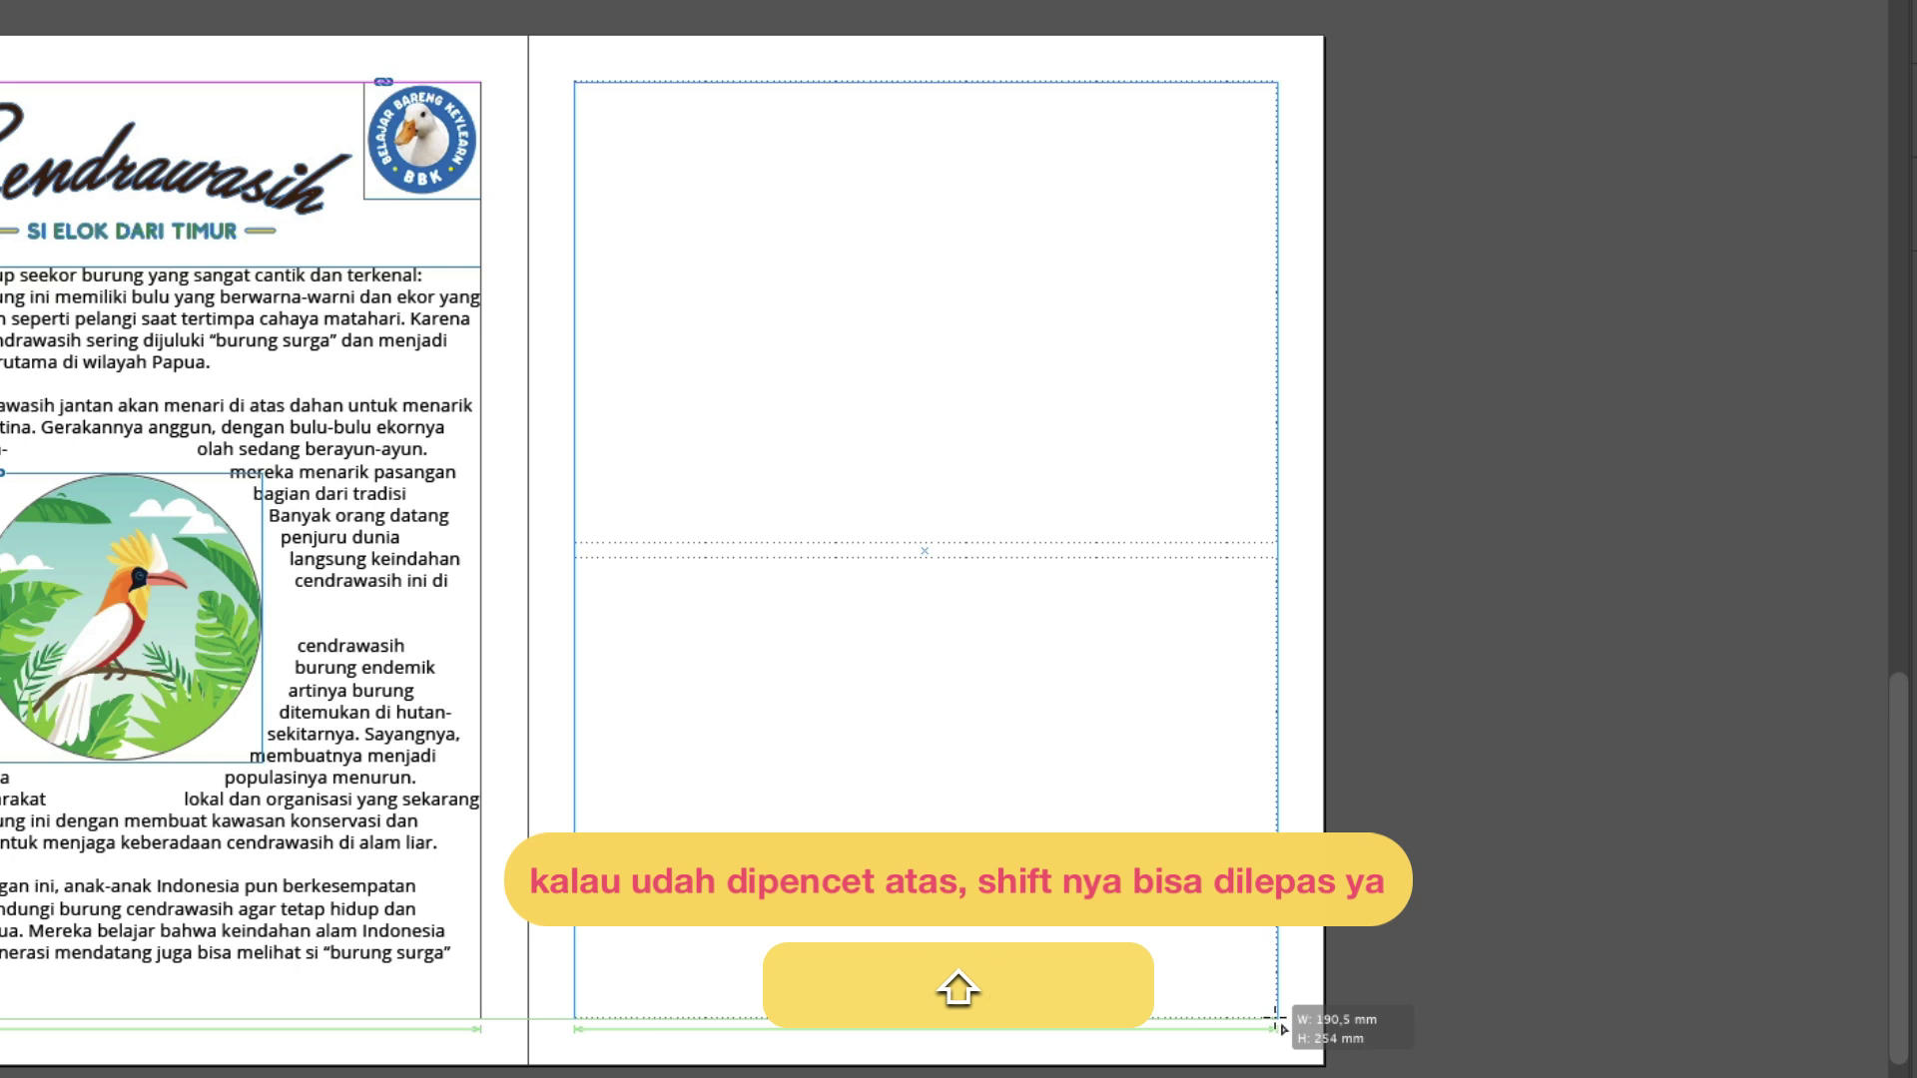
{"action": "left_click_drag", "start_coordinate": [1275, 1016], "coordinate": [1275, 1015]}
{"action": "key", "text": "shift+Up"}
{"action": "key", "text": "shift+Up"}
{"action": "key", "text": "shift+Up"}
{"action": "key", "text": "shift+Down"}
{"action": "key", "text": "shift+Down"}
{"action": "key", "text": "shift+Down"}
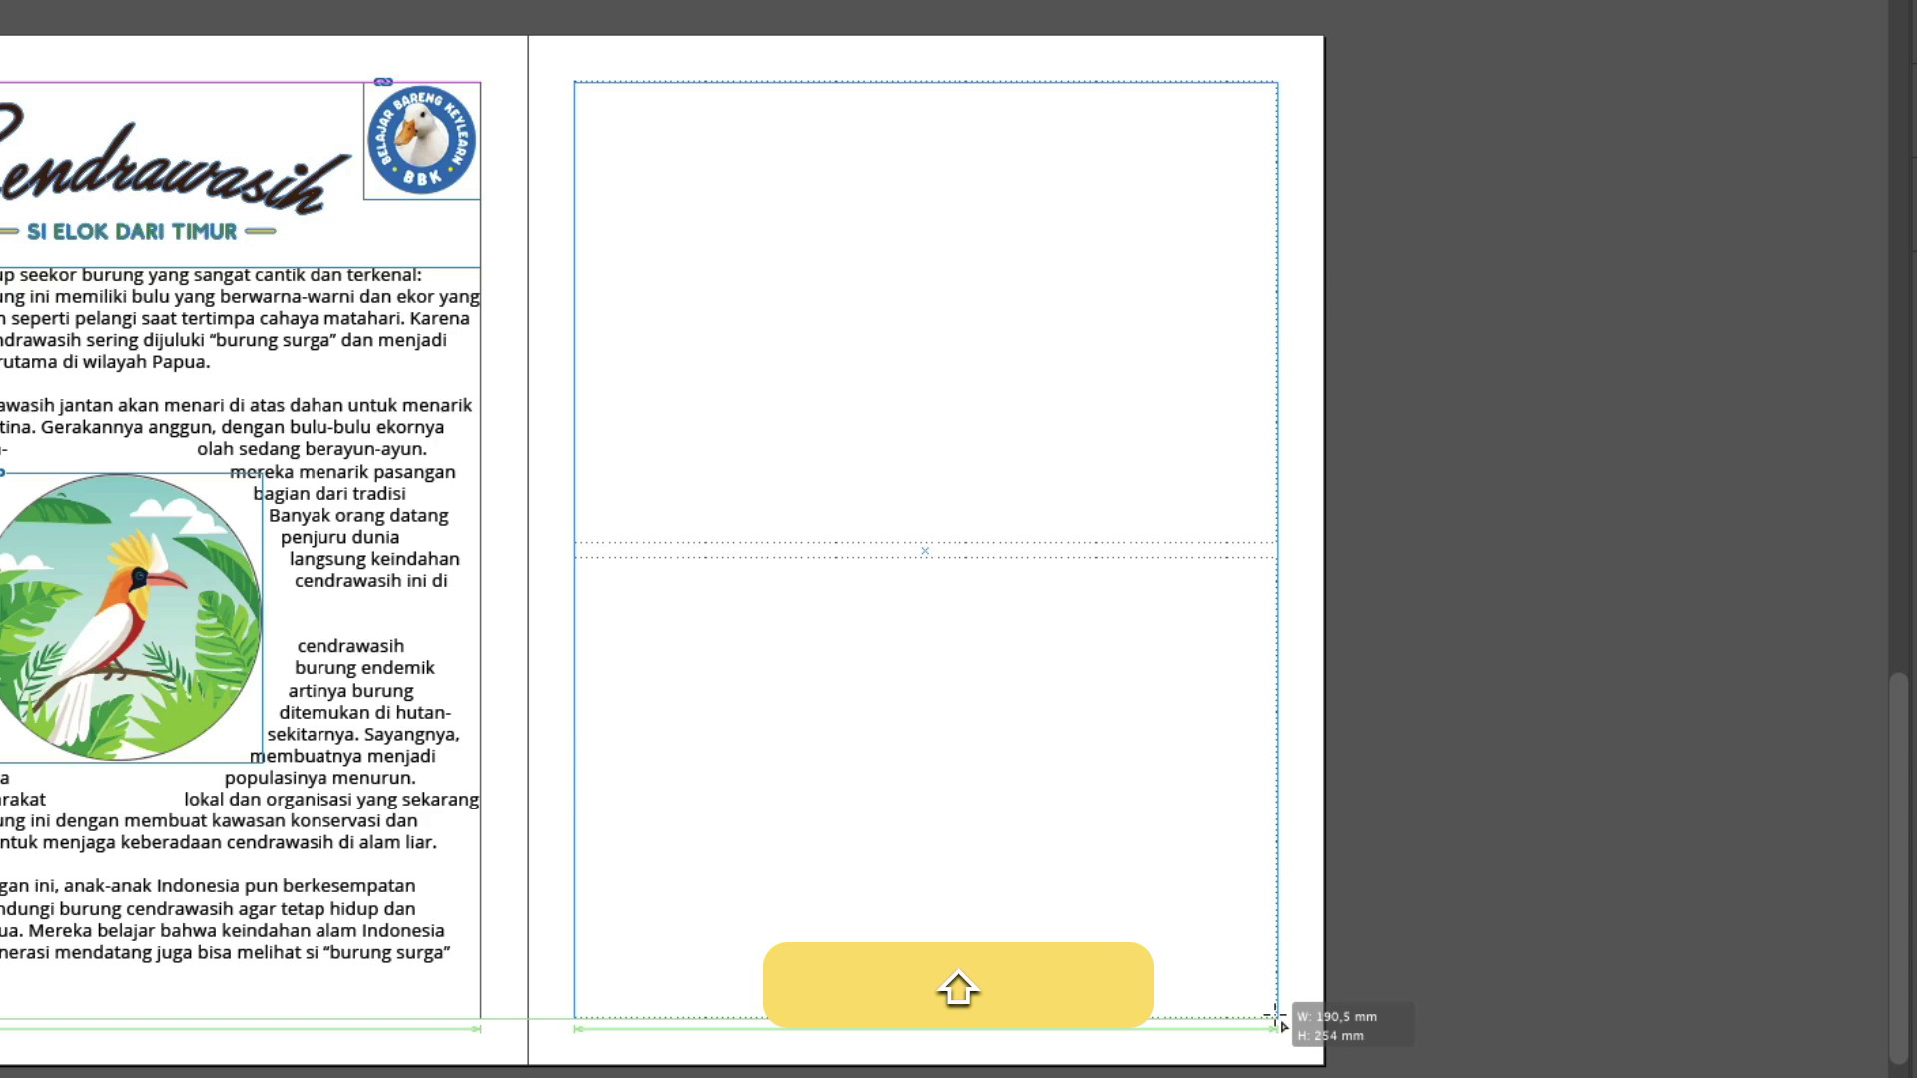
Adjust the column count of the two-row placement grid to form three columns
{"action": "key", "text": "shift+Left"}
{"action": "key", "text": "shift+Left"}
{"action": "key", "text": "shift+Left"}
{"action": "left_click_drag", "start_coordinate": [1275, 1016], "coordinate": [1275, 1016]}
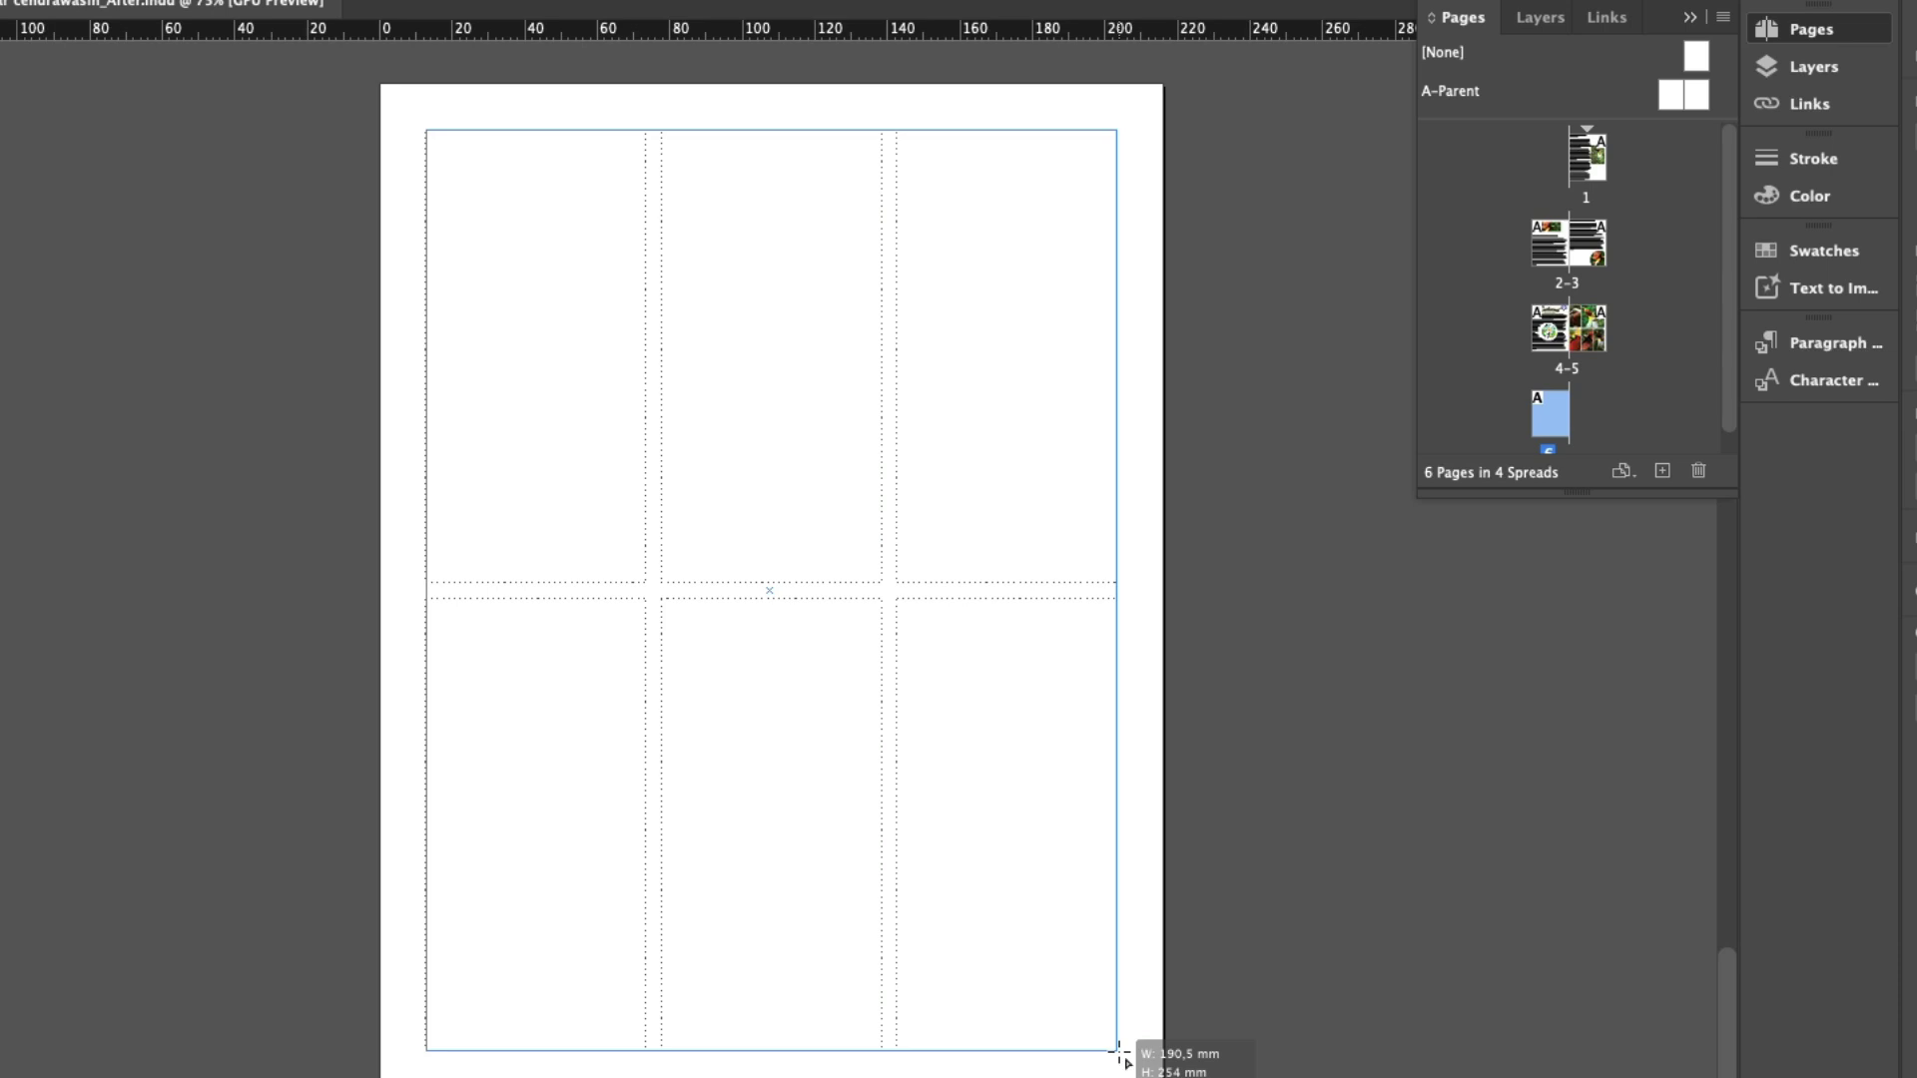
Widen the spacing between the rows and columns of the three-by-two placement grid on page 6
{"action": "left_click_drag", "start_coordinate": [1119, 1049], "coordinate": [1119, 1047]}
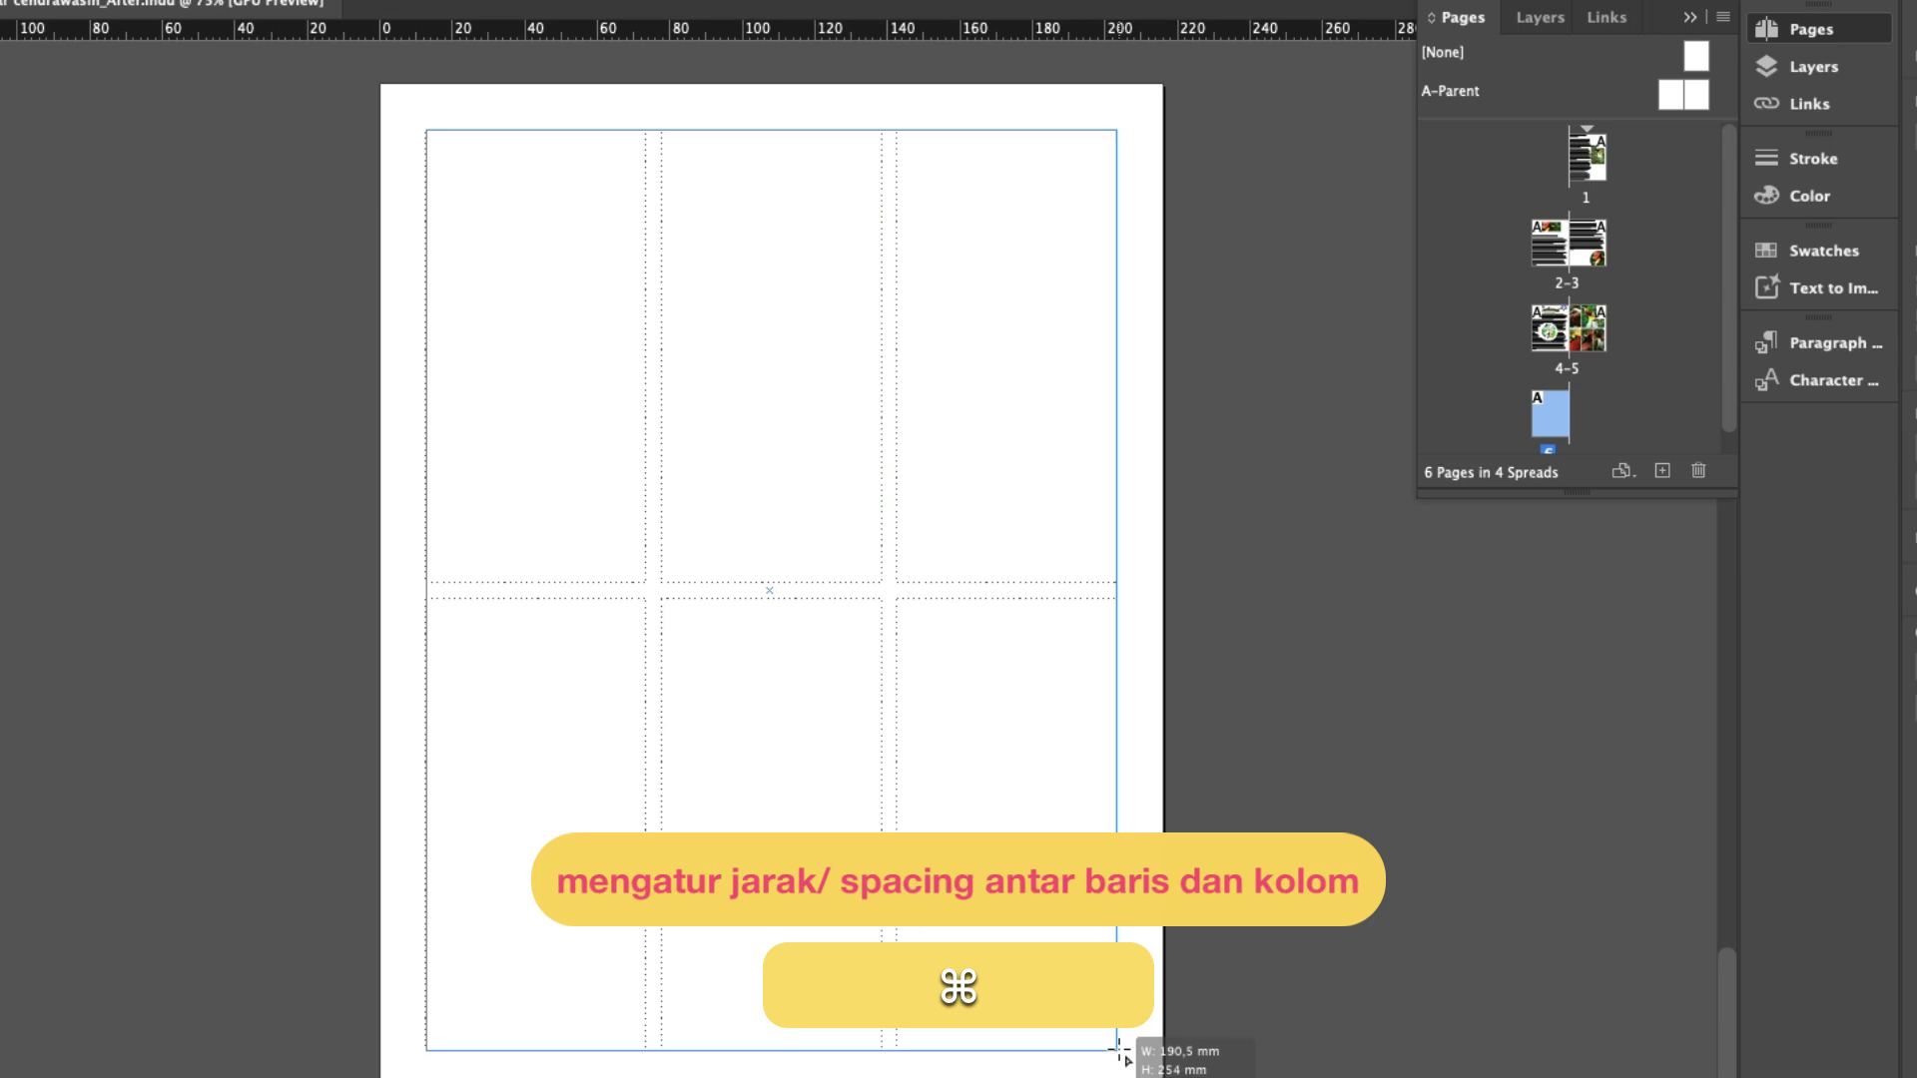
{"action": "left_click_drag", "start_coordinate": [1120, 1049], "coordinate": [1120, 1048]}
{"action": "key", "text": "super+Up"}
{"action": "key", "text": "super+Up"}
{"action": "key", "text": "super+Up"}
{"action": "key", "text": "super+Up"}
{"action": "key", "text": "super+Right"}
{"action": "key", "text": "super+Right"}
{"action": "key", "text": "super+Right"}
{"action": "key", "text": "super+Left"}
{"action": "key", "text": "super+Right"}
{"action": "key", "text": "super+Right"}
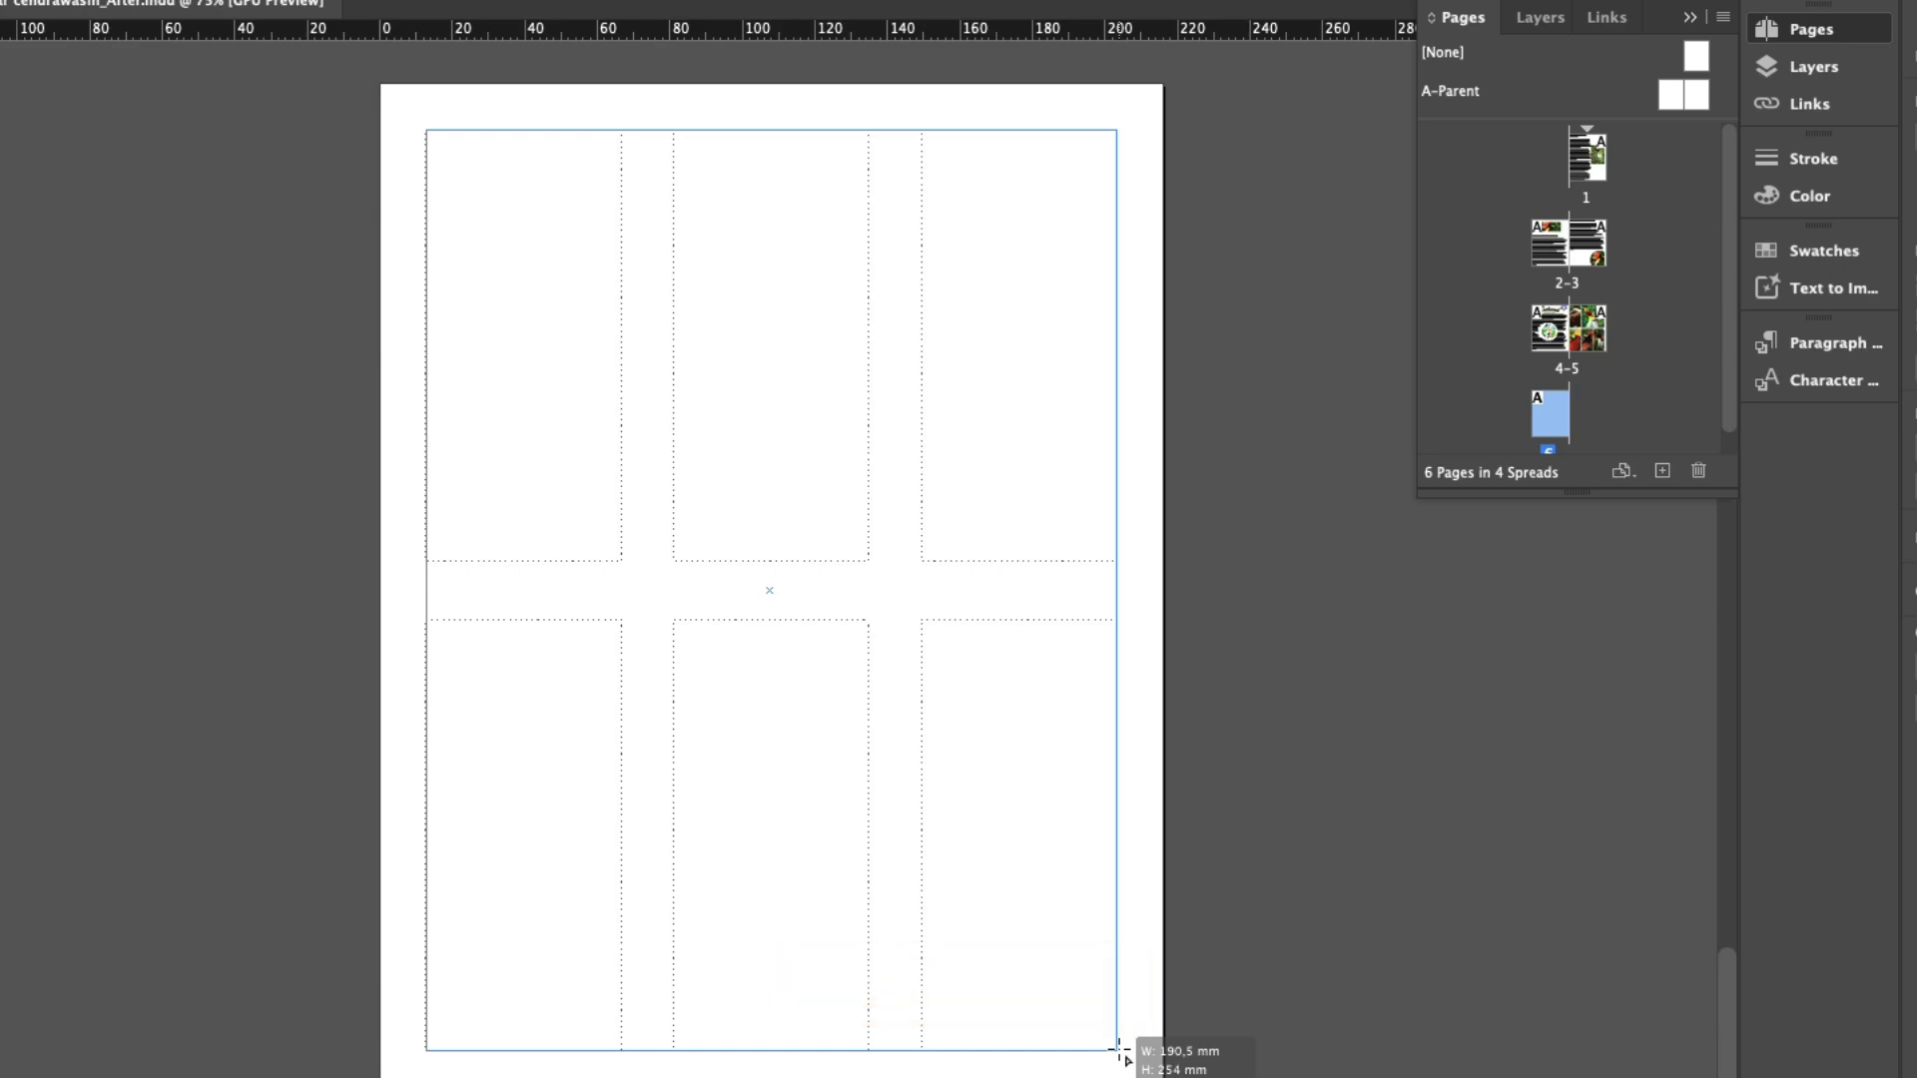
Place the six loaded bird photos as a three-column, two-row grid filling page 5's margins, 190.5 × 254 mm
{"action": "left_click_drag", "start_coordinate": [1120, 1048], "coordinate": [1078, 1003]}
{"action": "key", "text": "shift"}
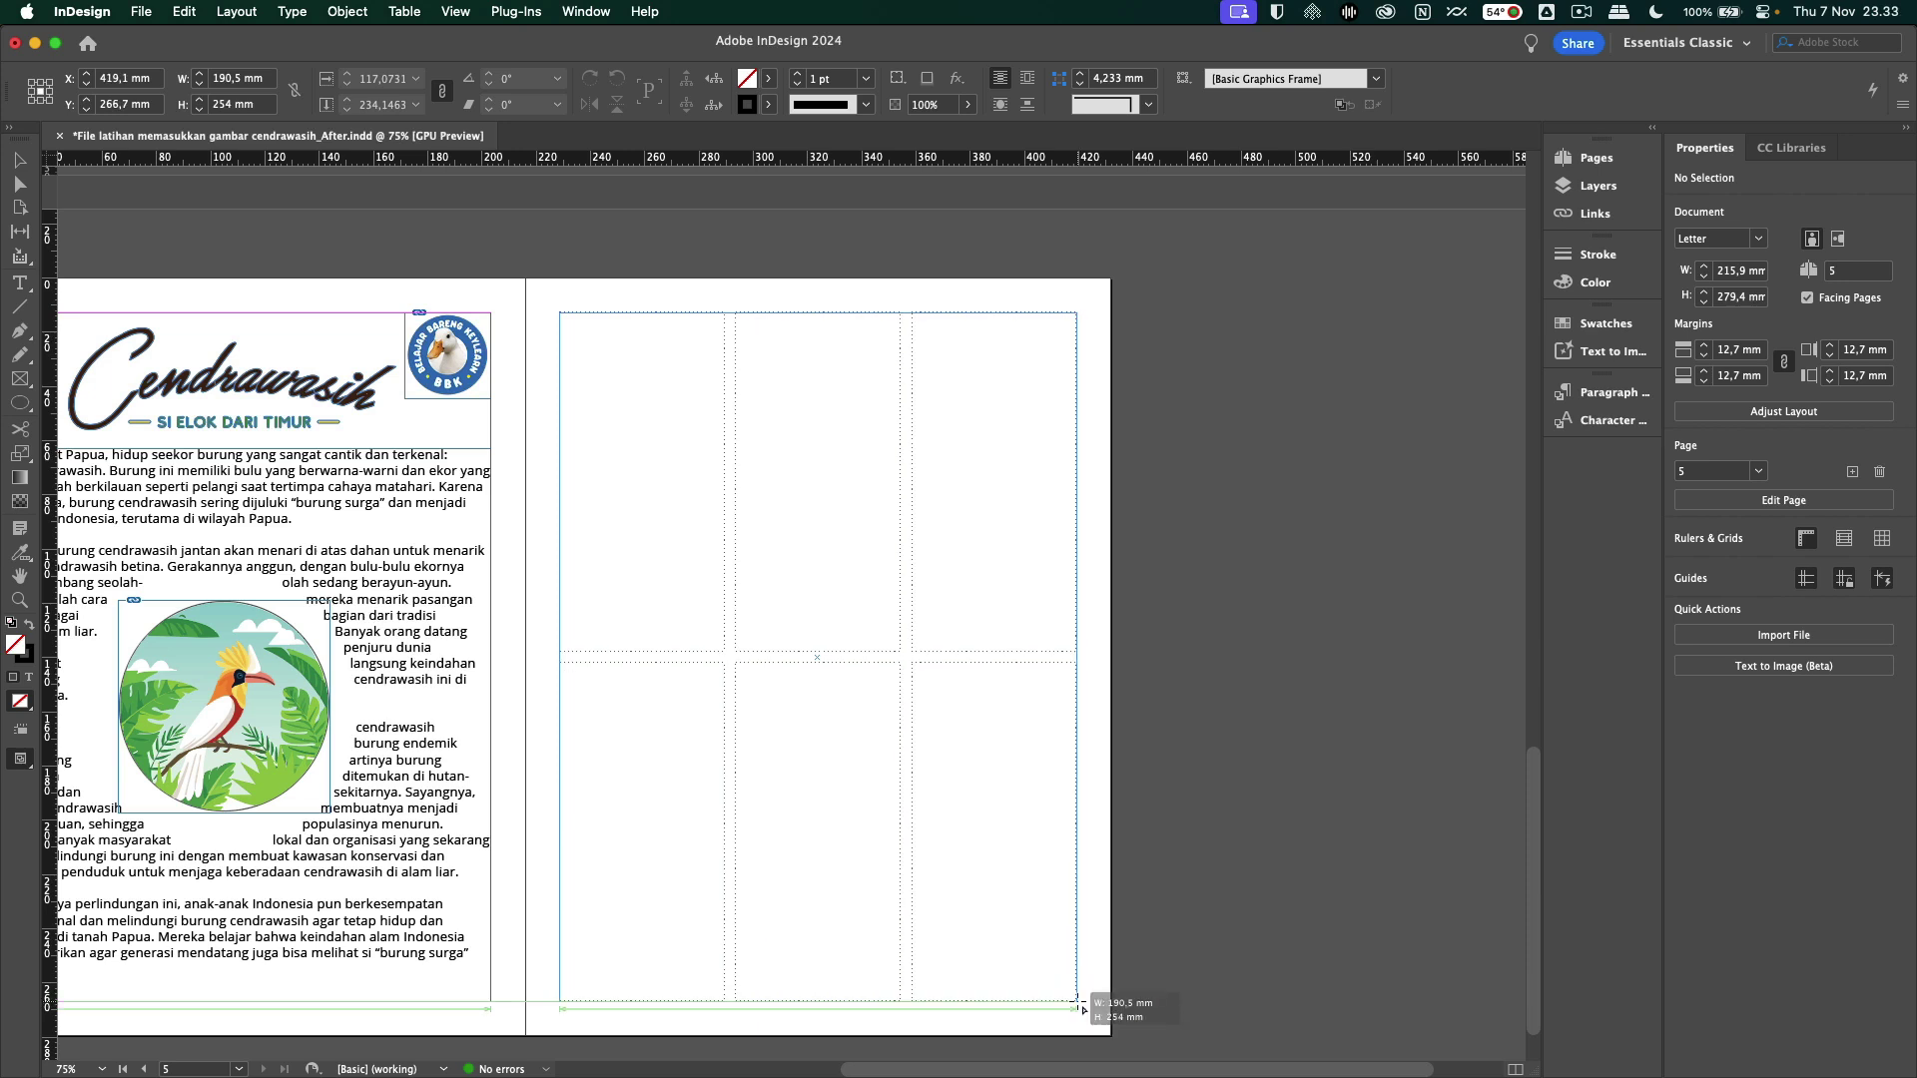
{"action": "left_click_drag", "start_coordinate": [1078, 1003], "coordinate": [1078, 1003]}
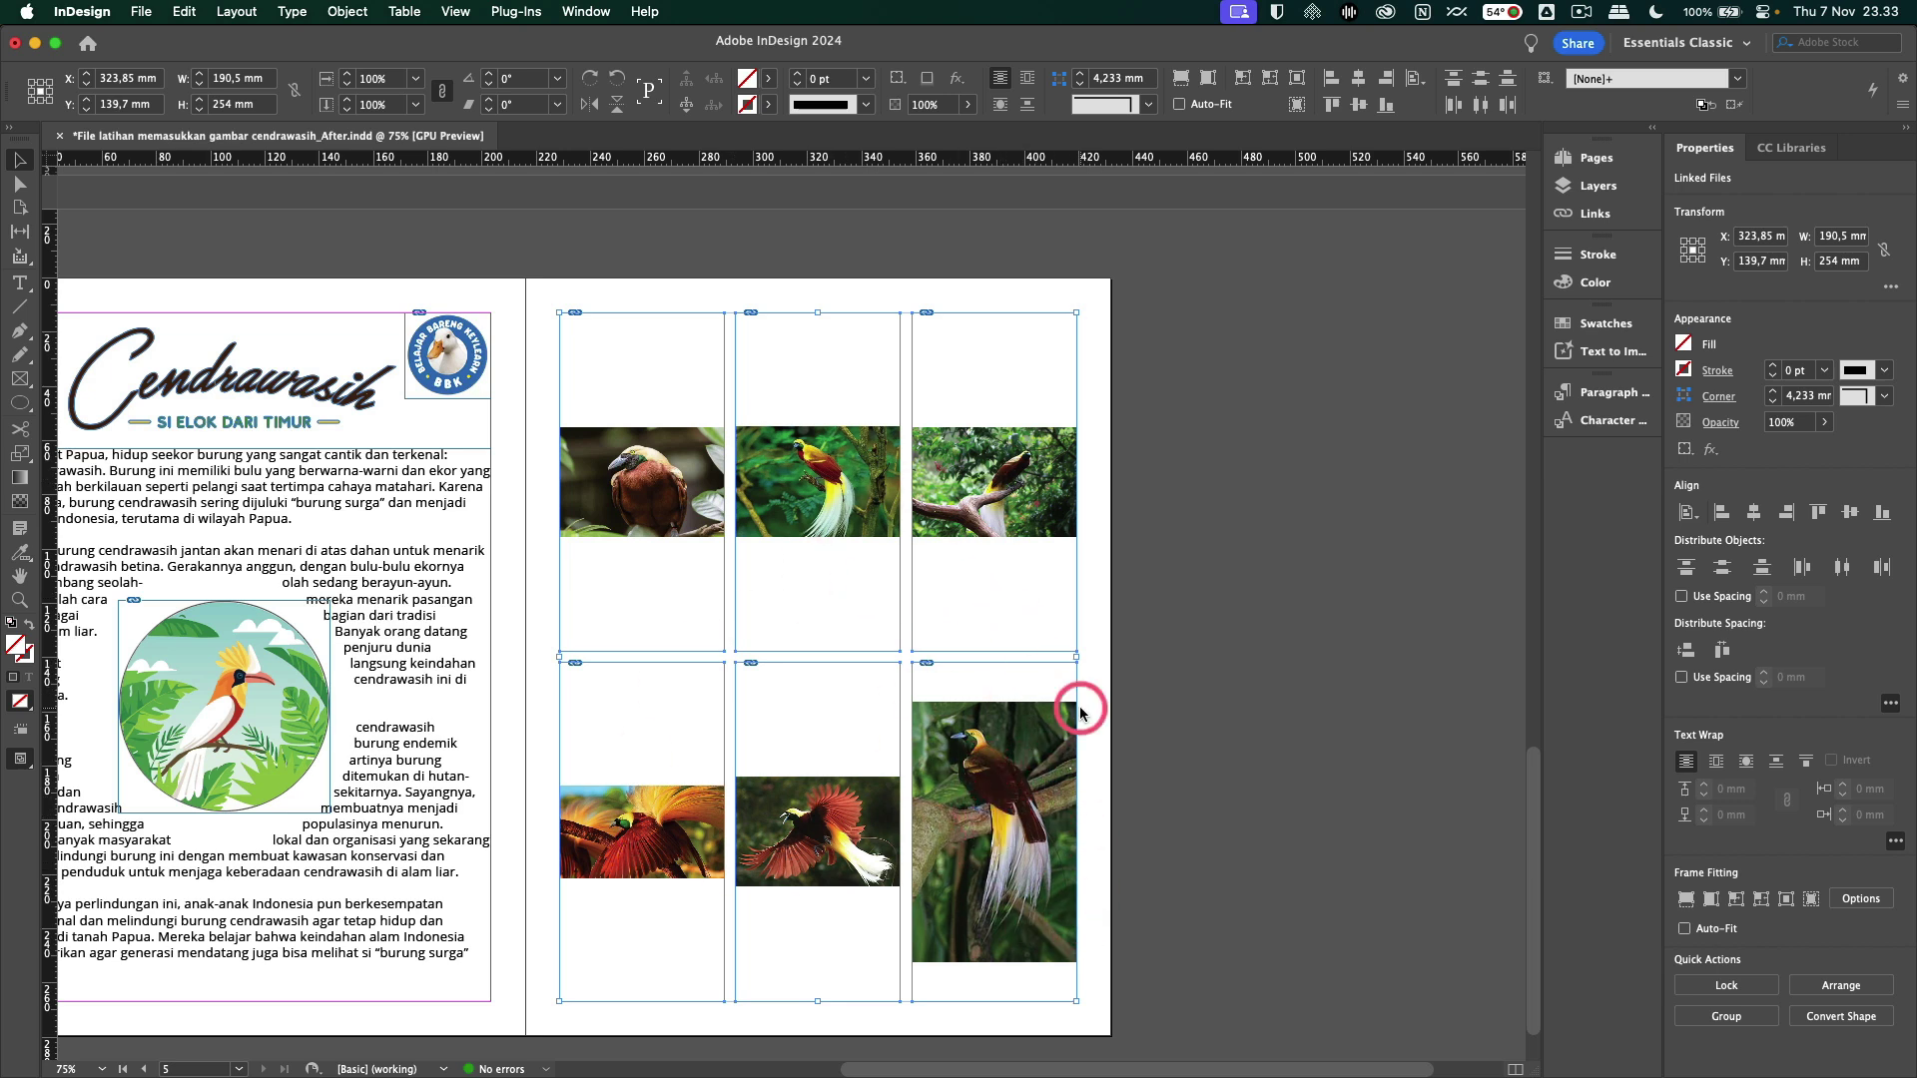
Fit all six photos on page 5 to their frames with Fill Frame Proportionally
{"action": "left_click", "coordinate": [1194, 642]}
{"action": "left_click_drag", "start_coordinate": [1061, 596], "coordinate": [574, 900]}
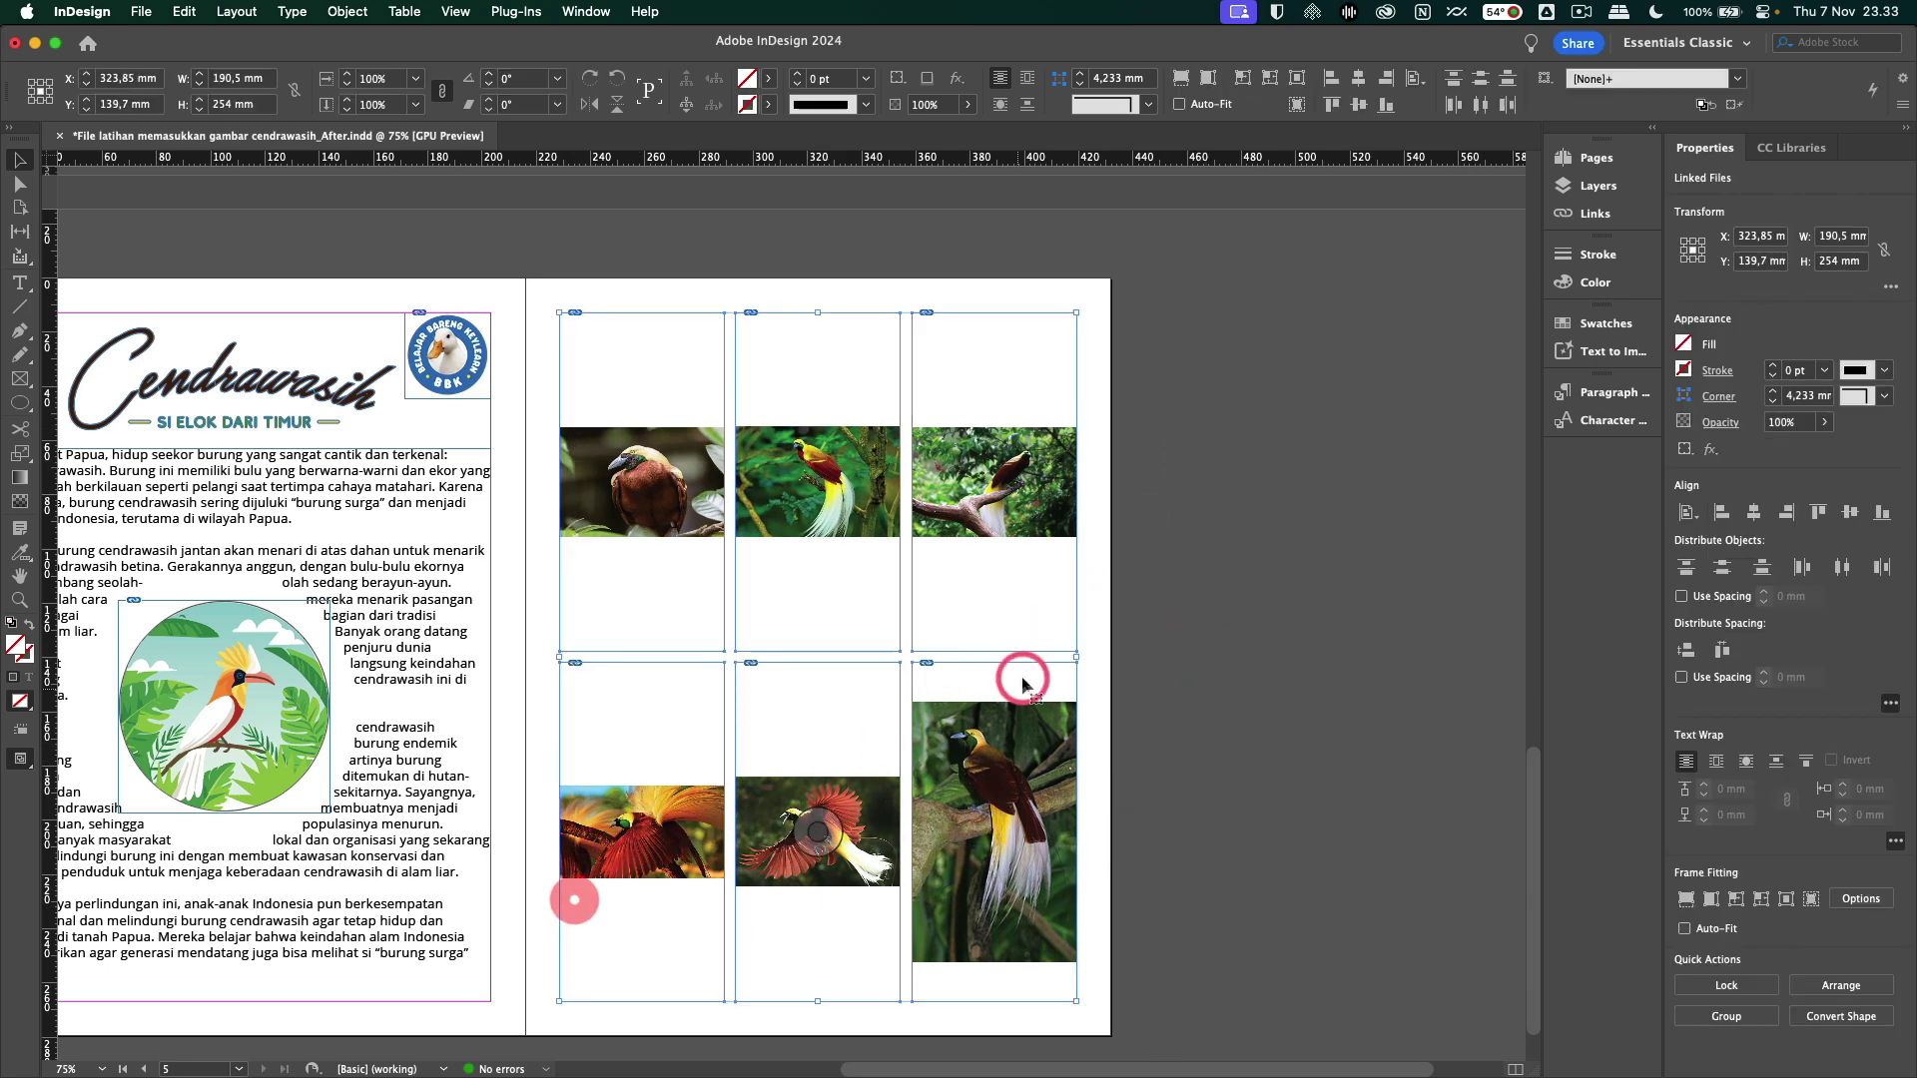
{"action": "right_click", "coordinate": [983, 558]}
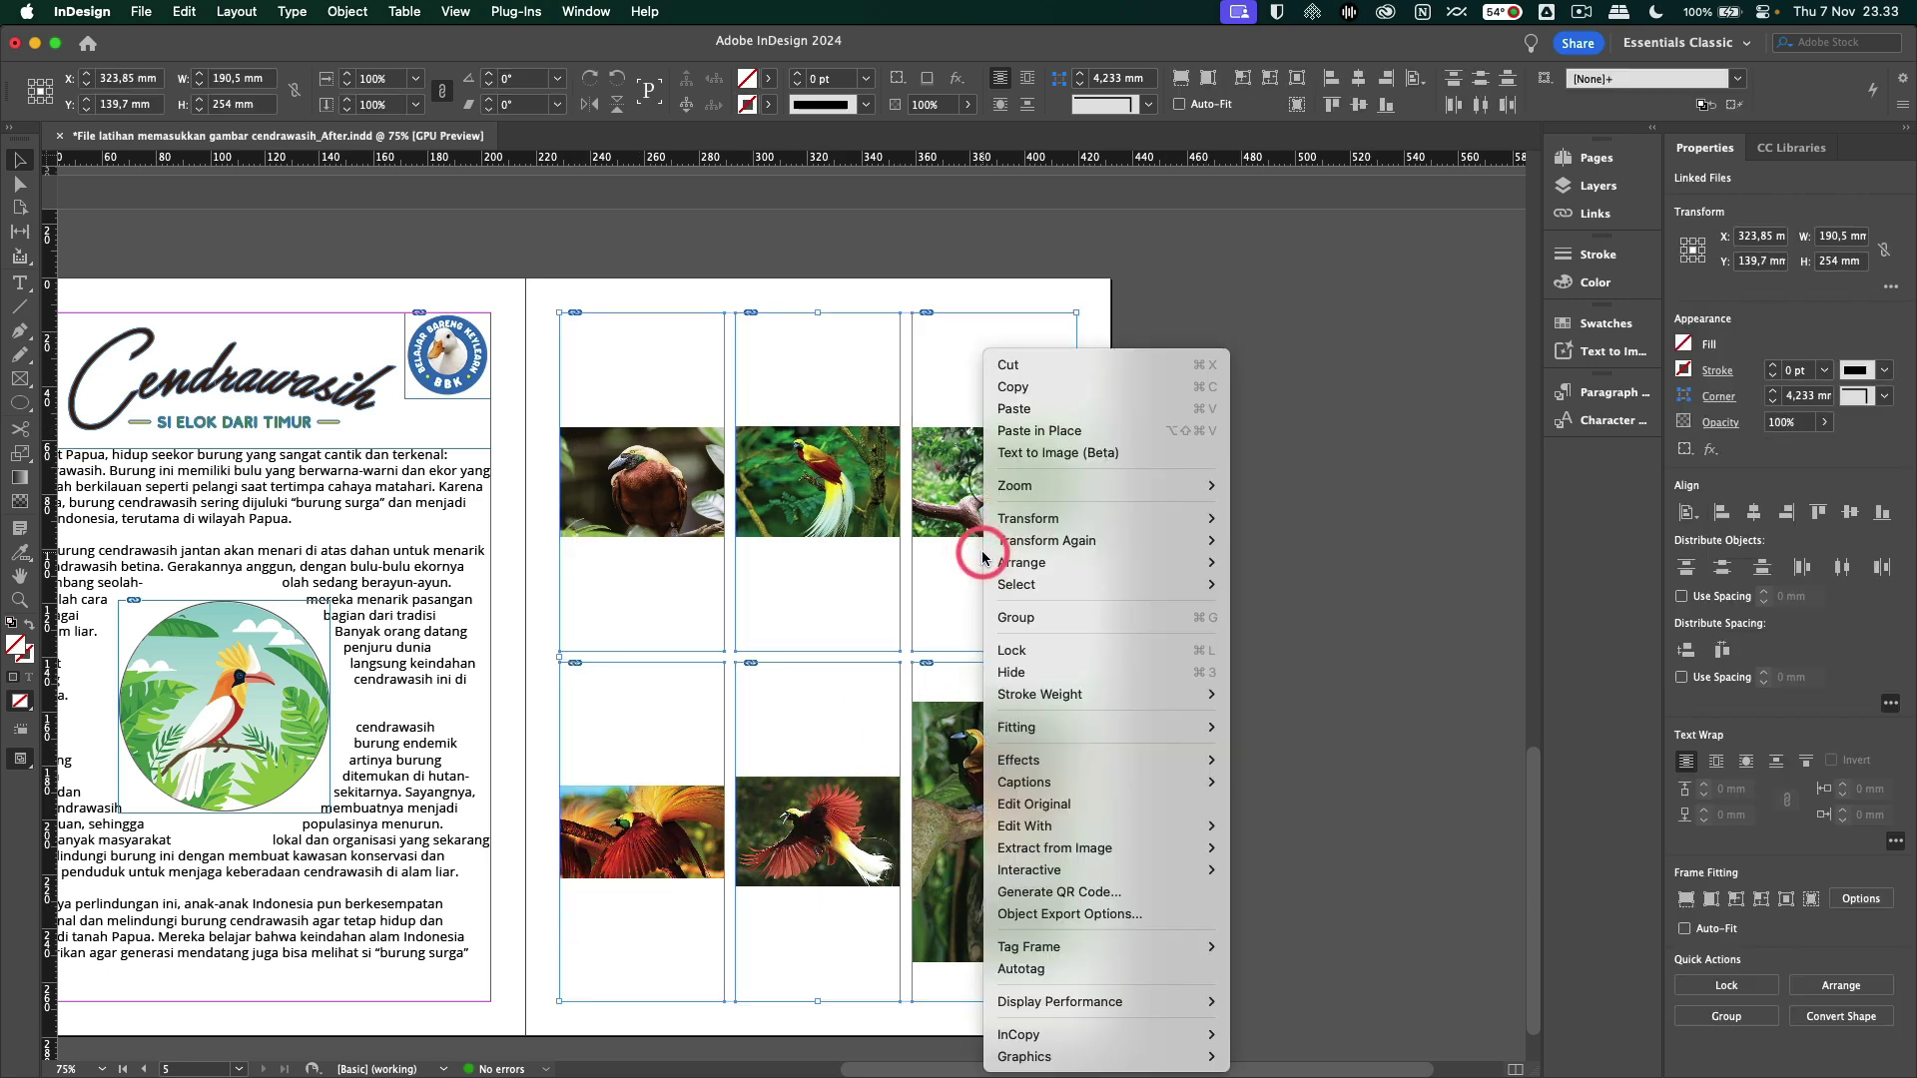
{"action": "mouse_move", "coordinate": [1148, 727]}
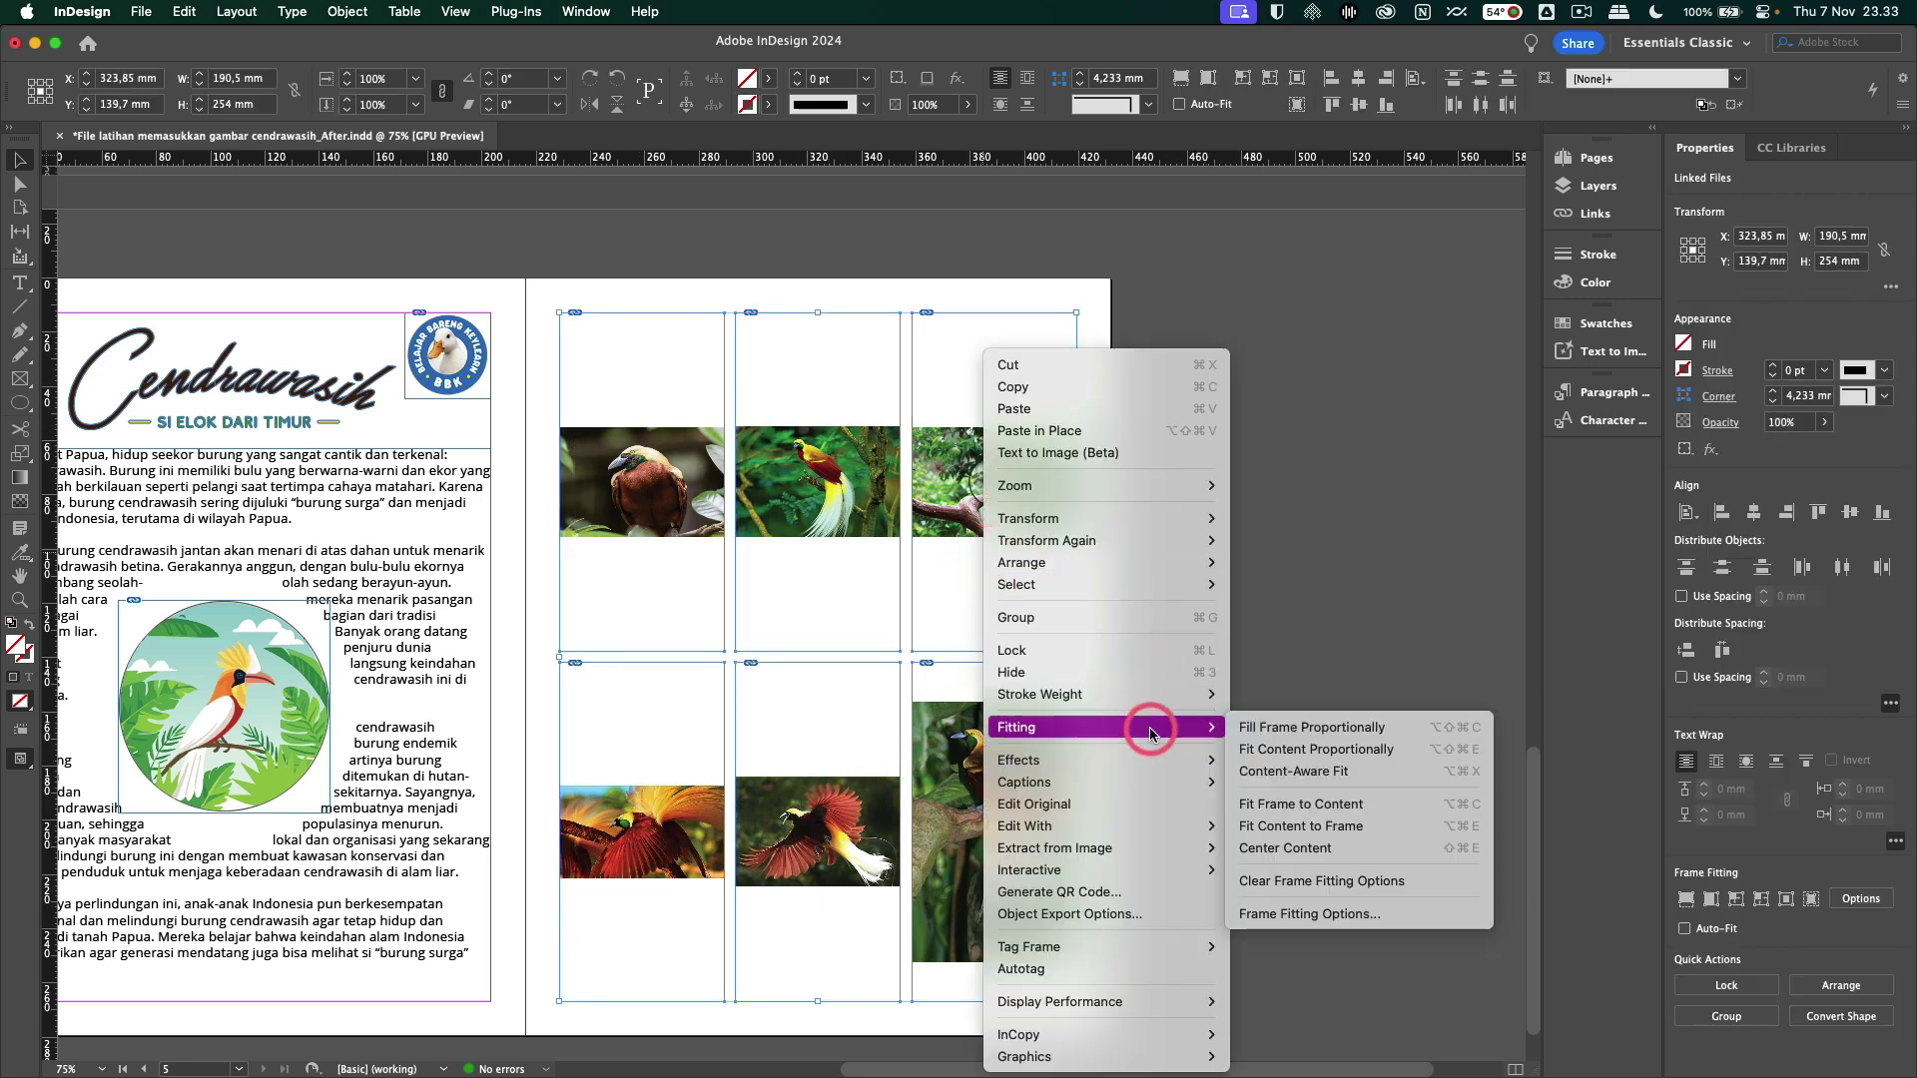
{"action": "left_click", "coordinate": [1293, 738]}
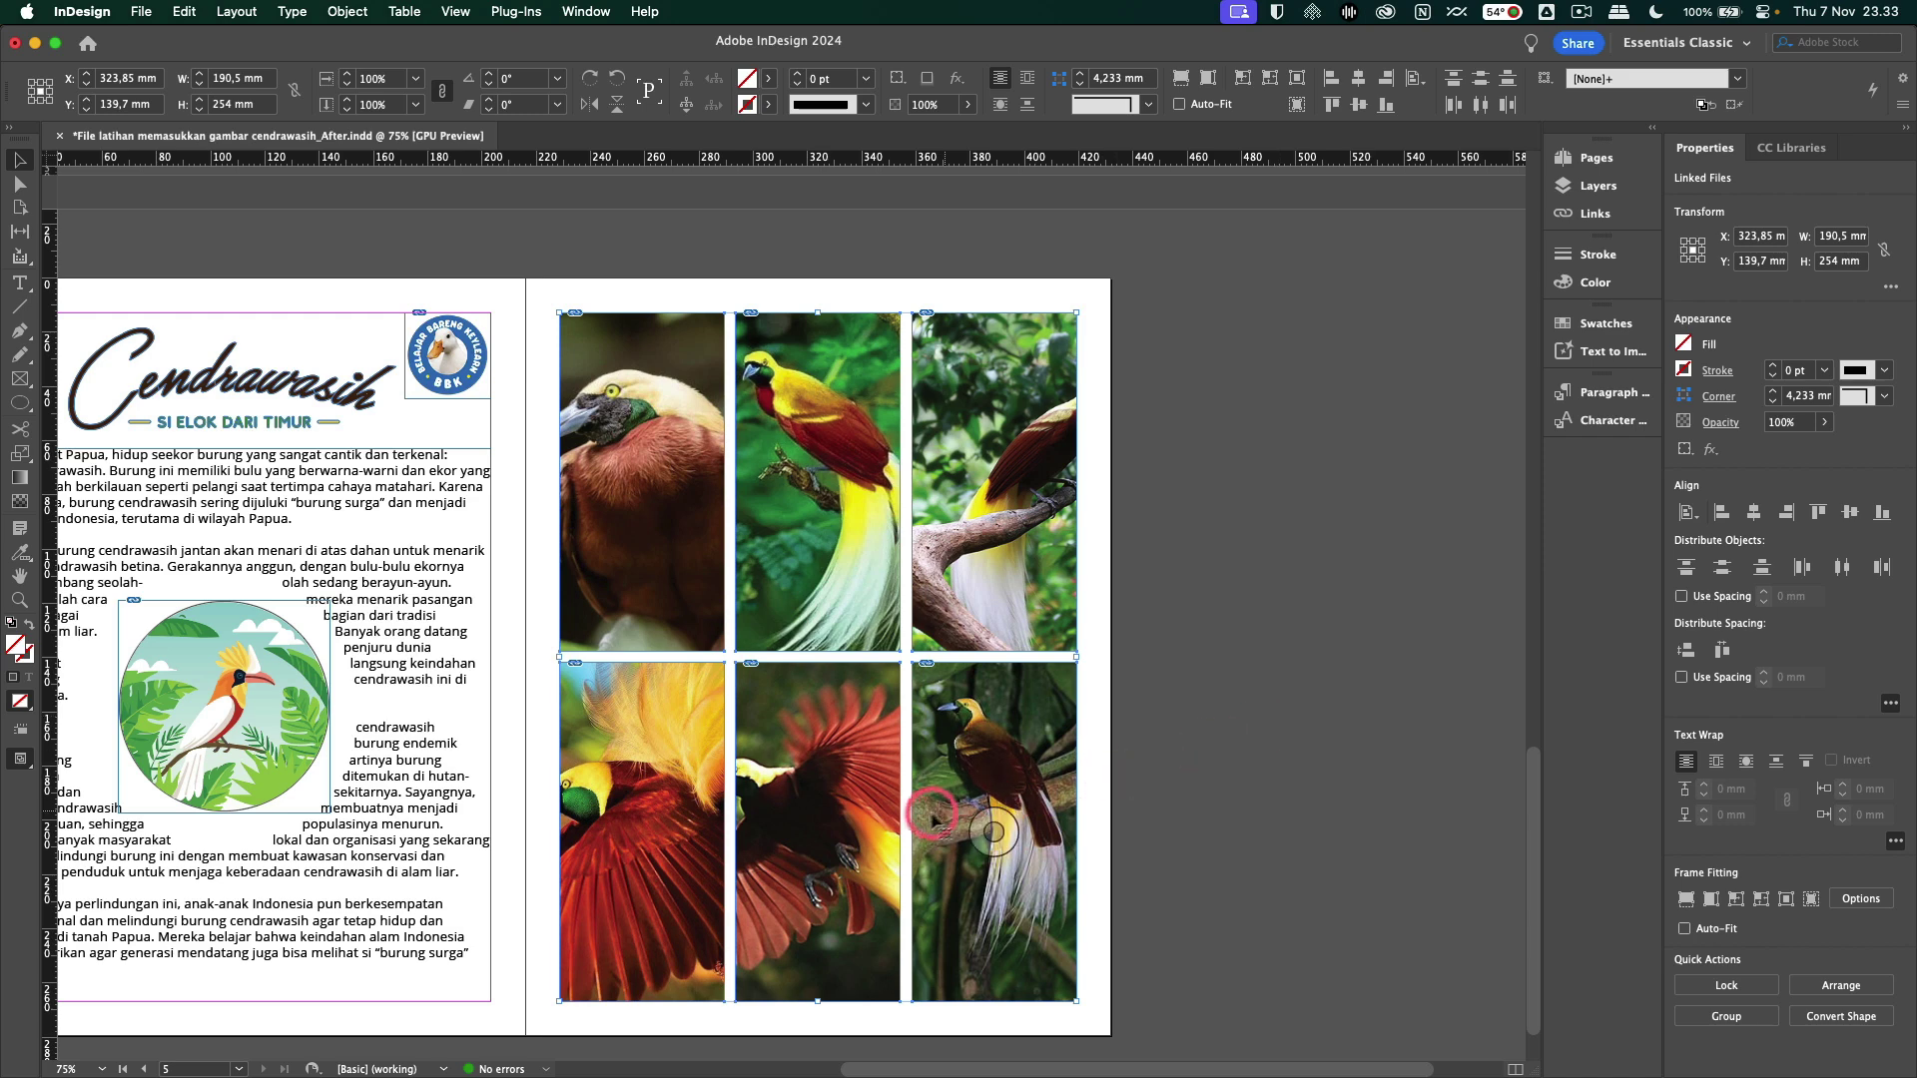
Reposition the lower-row photos inside their frames on page 5 so the birds' heads are well framed
{"action": "left_click", "coordinate": [847, 837]}
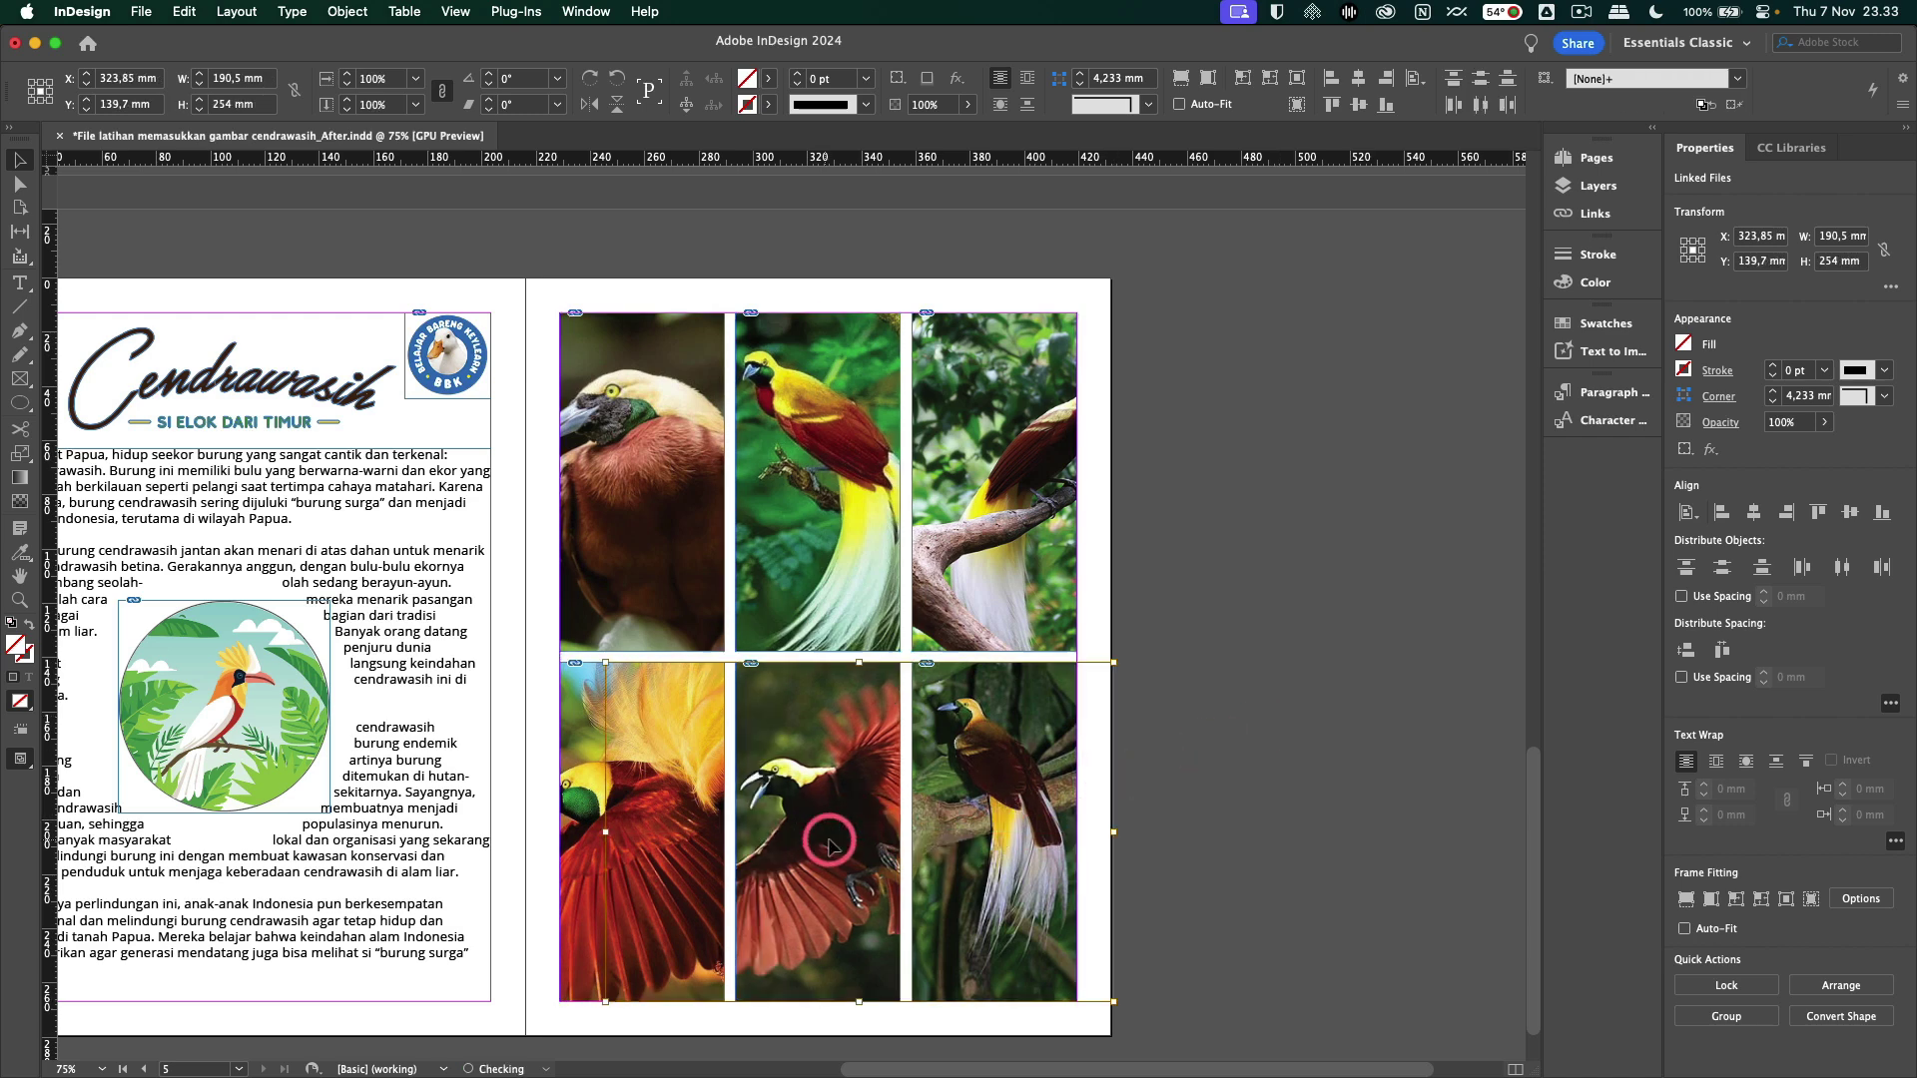
{"action": "left_click", "coordinate": [679, 839]}
{"action": "mouse_move", "coordinate": [679, 839]}
{"action": "left_mouse_down"}
{"action": "mouse_move", "coordinate": [639, 827]}
{"action": "mouse_move", "coordinate": [699, 834]}
{"action": "mouse_move", "coordinate": [644, 829]}
{"action": "mouse_move", "coordinate": [659, 833]}
{"action": "left_mouse_up"}
{"action": "left_click", "coordinate": [1006, 829]}
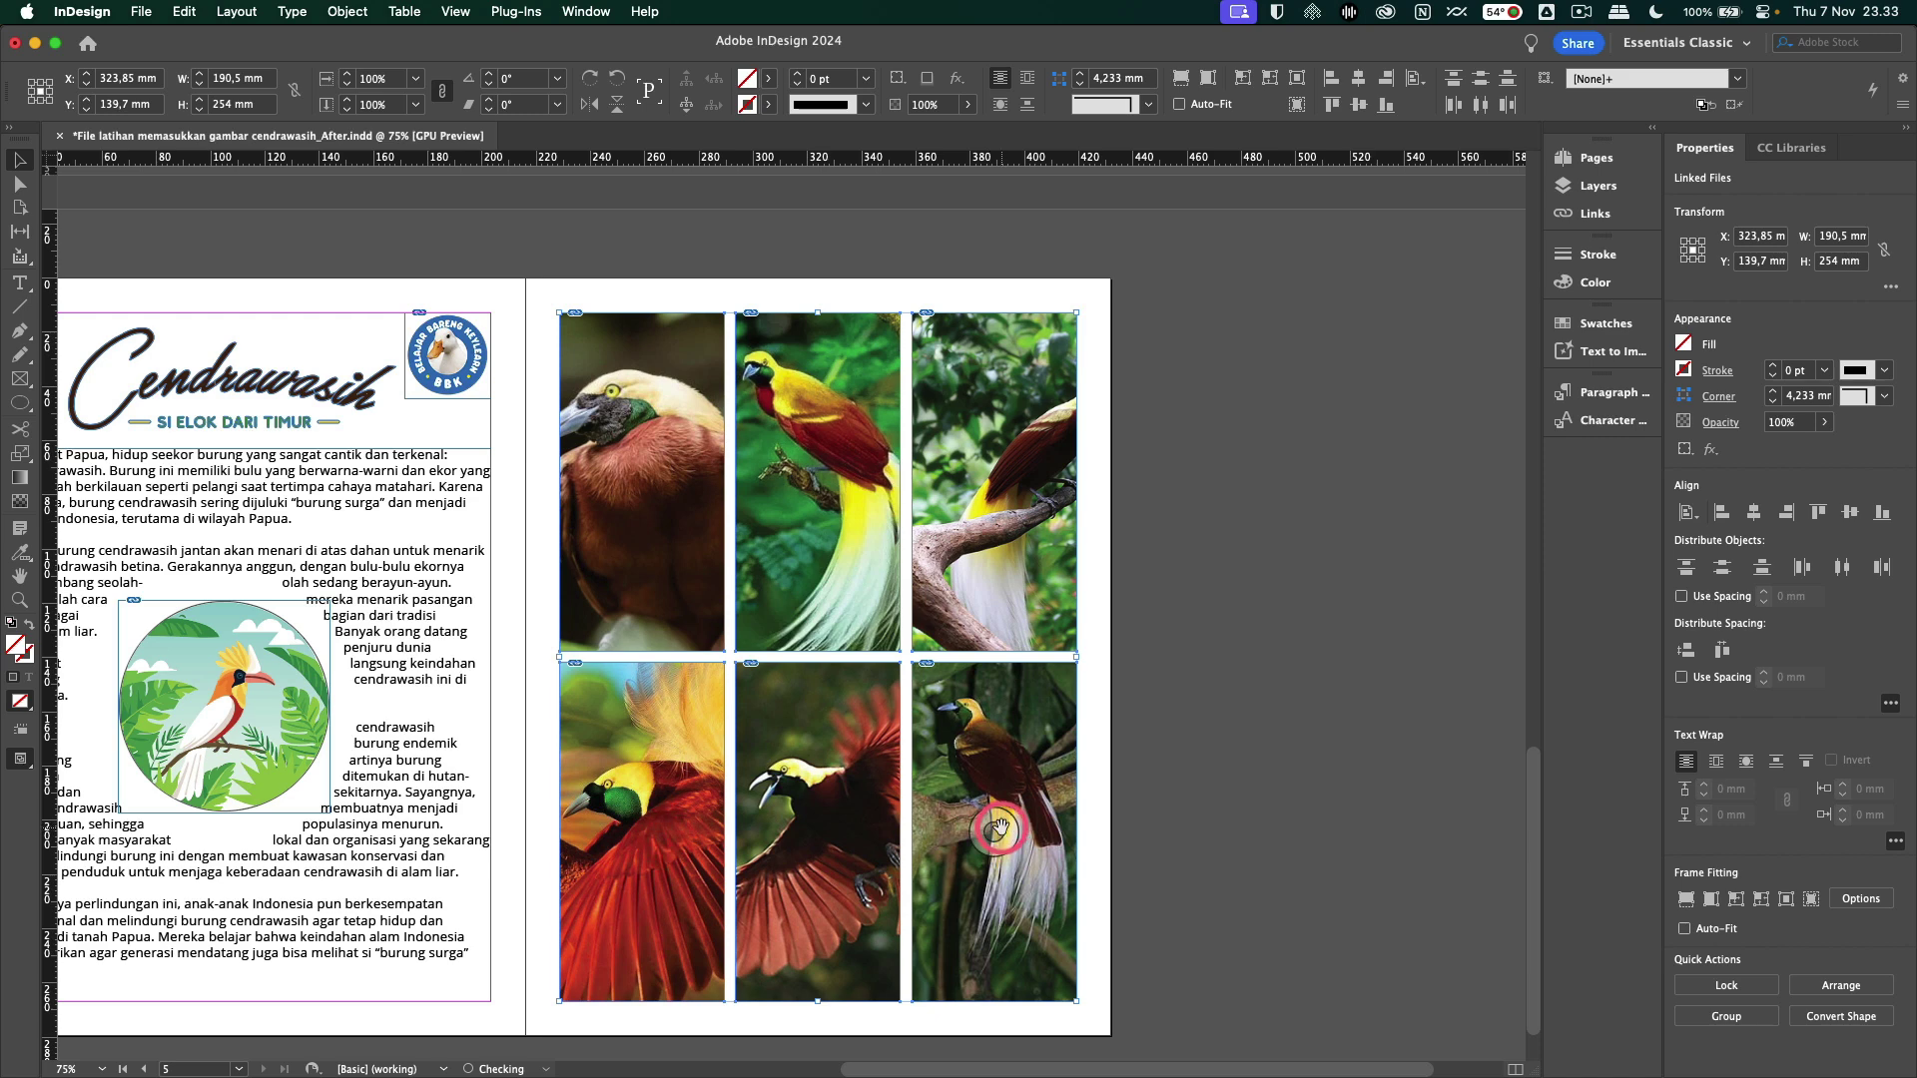
Adjust the position of the upper-row photos inside their frames on page 5 and deselect everything
{"action": "left_click", "coordinate": [1059, 446]}
{"action": "left_click_drag", "start_coordinate": [993, 481], "coordinate": [984, 487]}
{"action": "left_click_drag", "start_coordinate": [822, 479], "coordinate": [677, 497]}
{"action": "left_click", "coordinate": [1189, 497]}
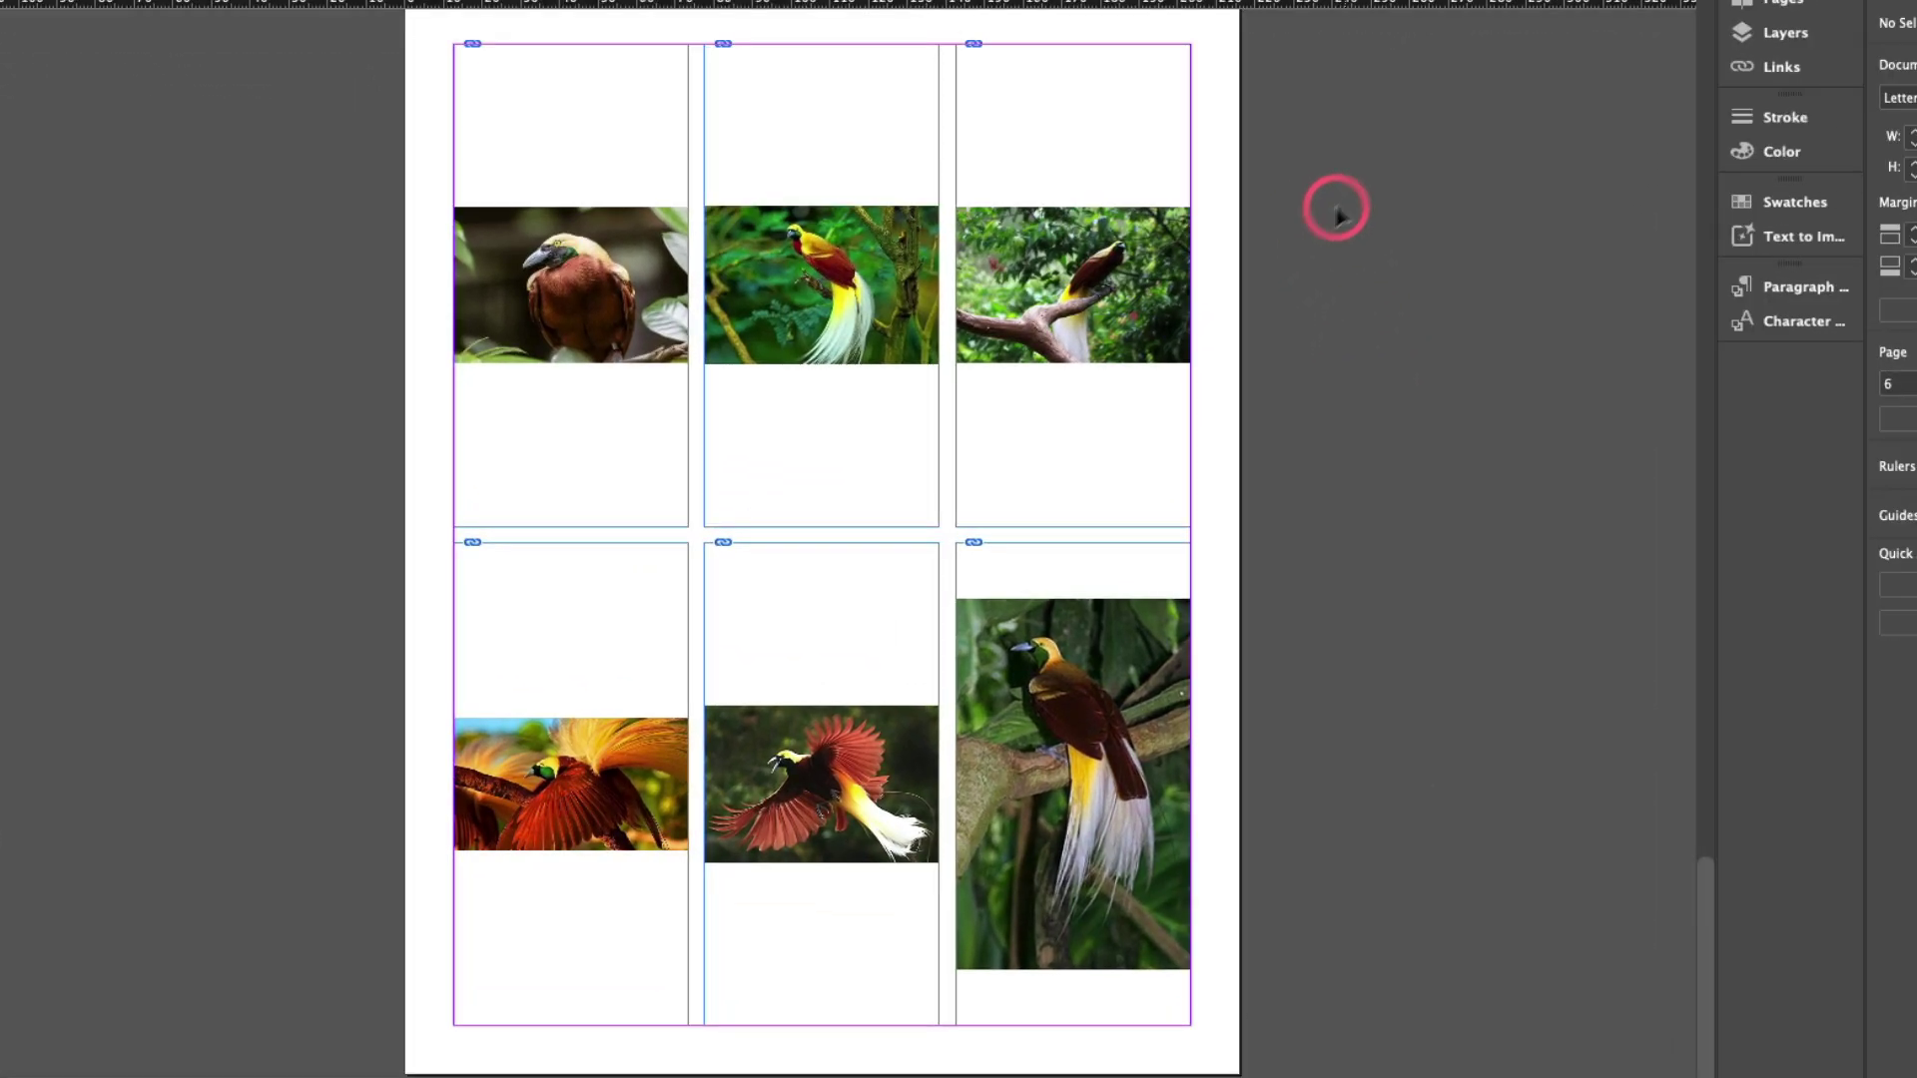
Shrink the frames of all six photos on page 6 to their images with Fit Frame to Content
{"action": "left_click_drag", "start_coordinate": [1241, 321], "coordinate": [321, 941]}
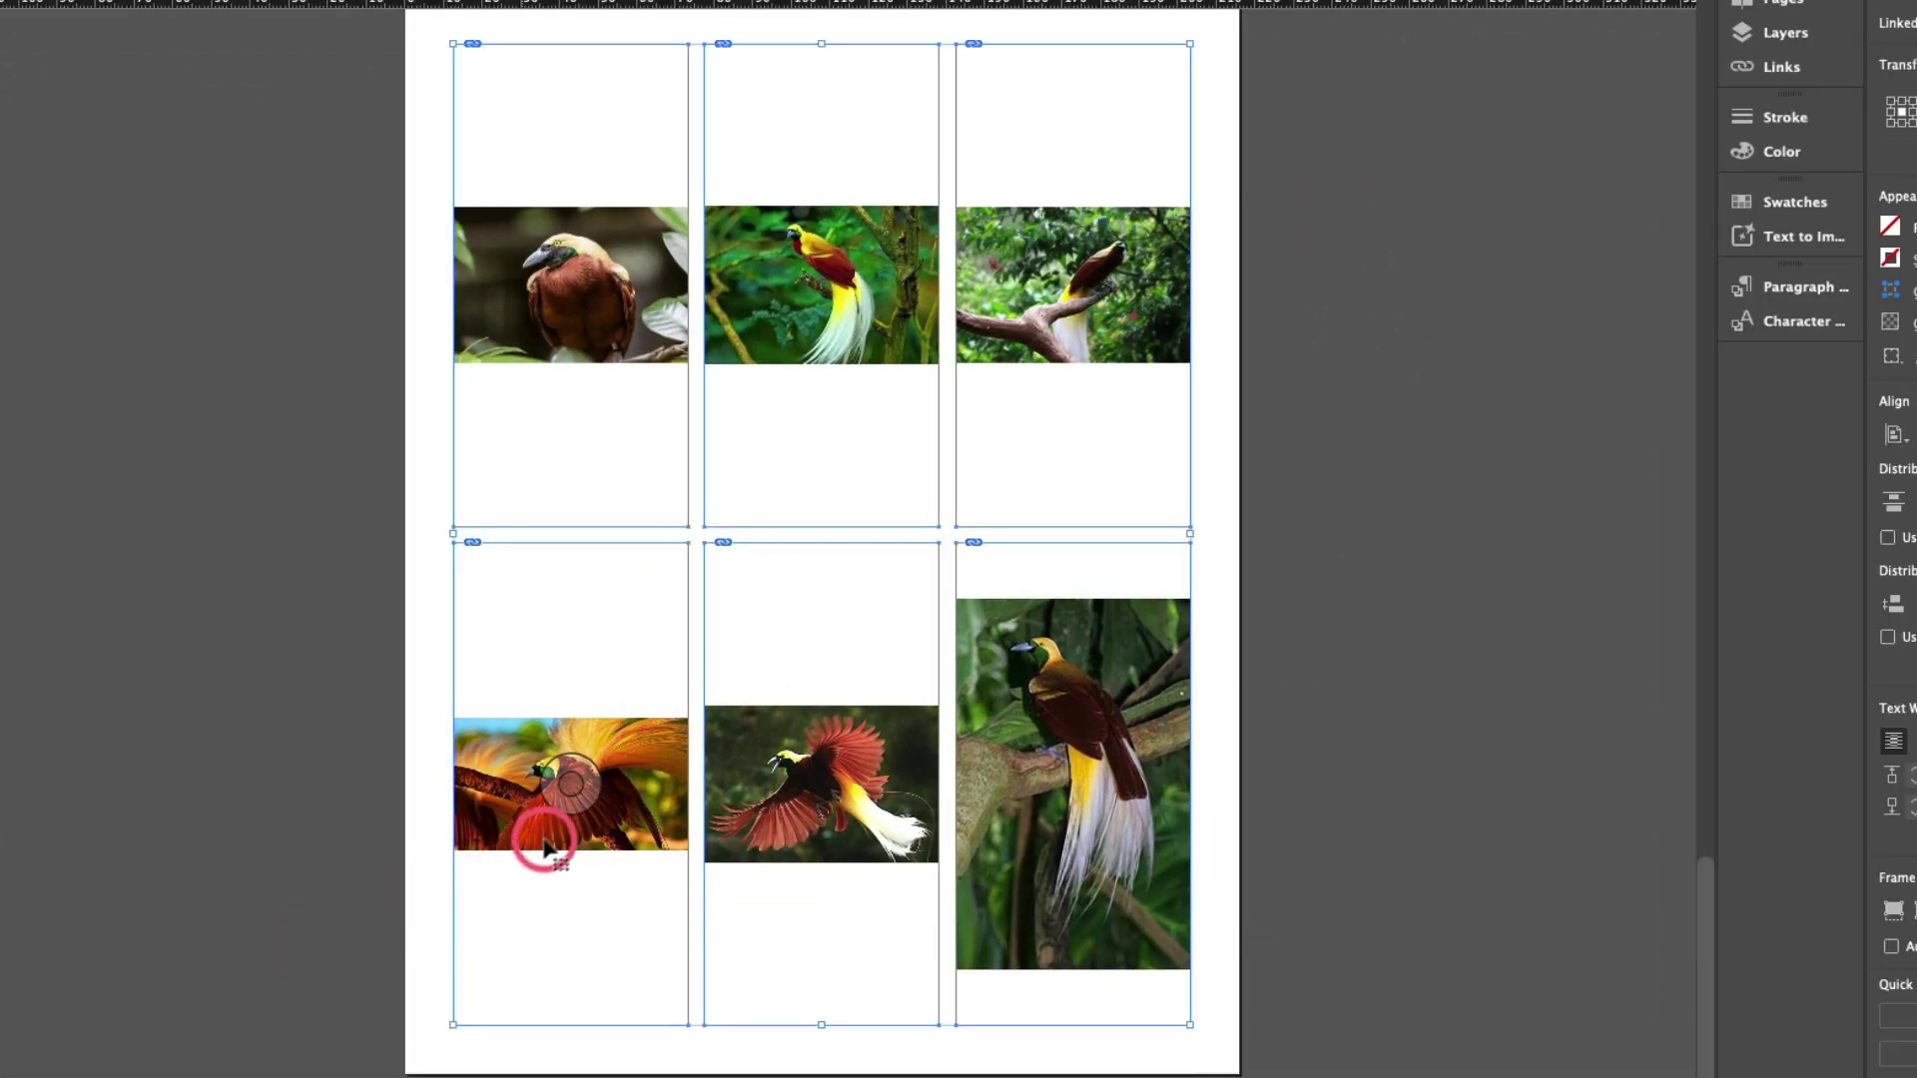
{"action": "right_click", "coordinate": [633, 776]}
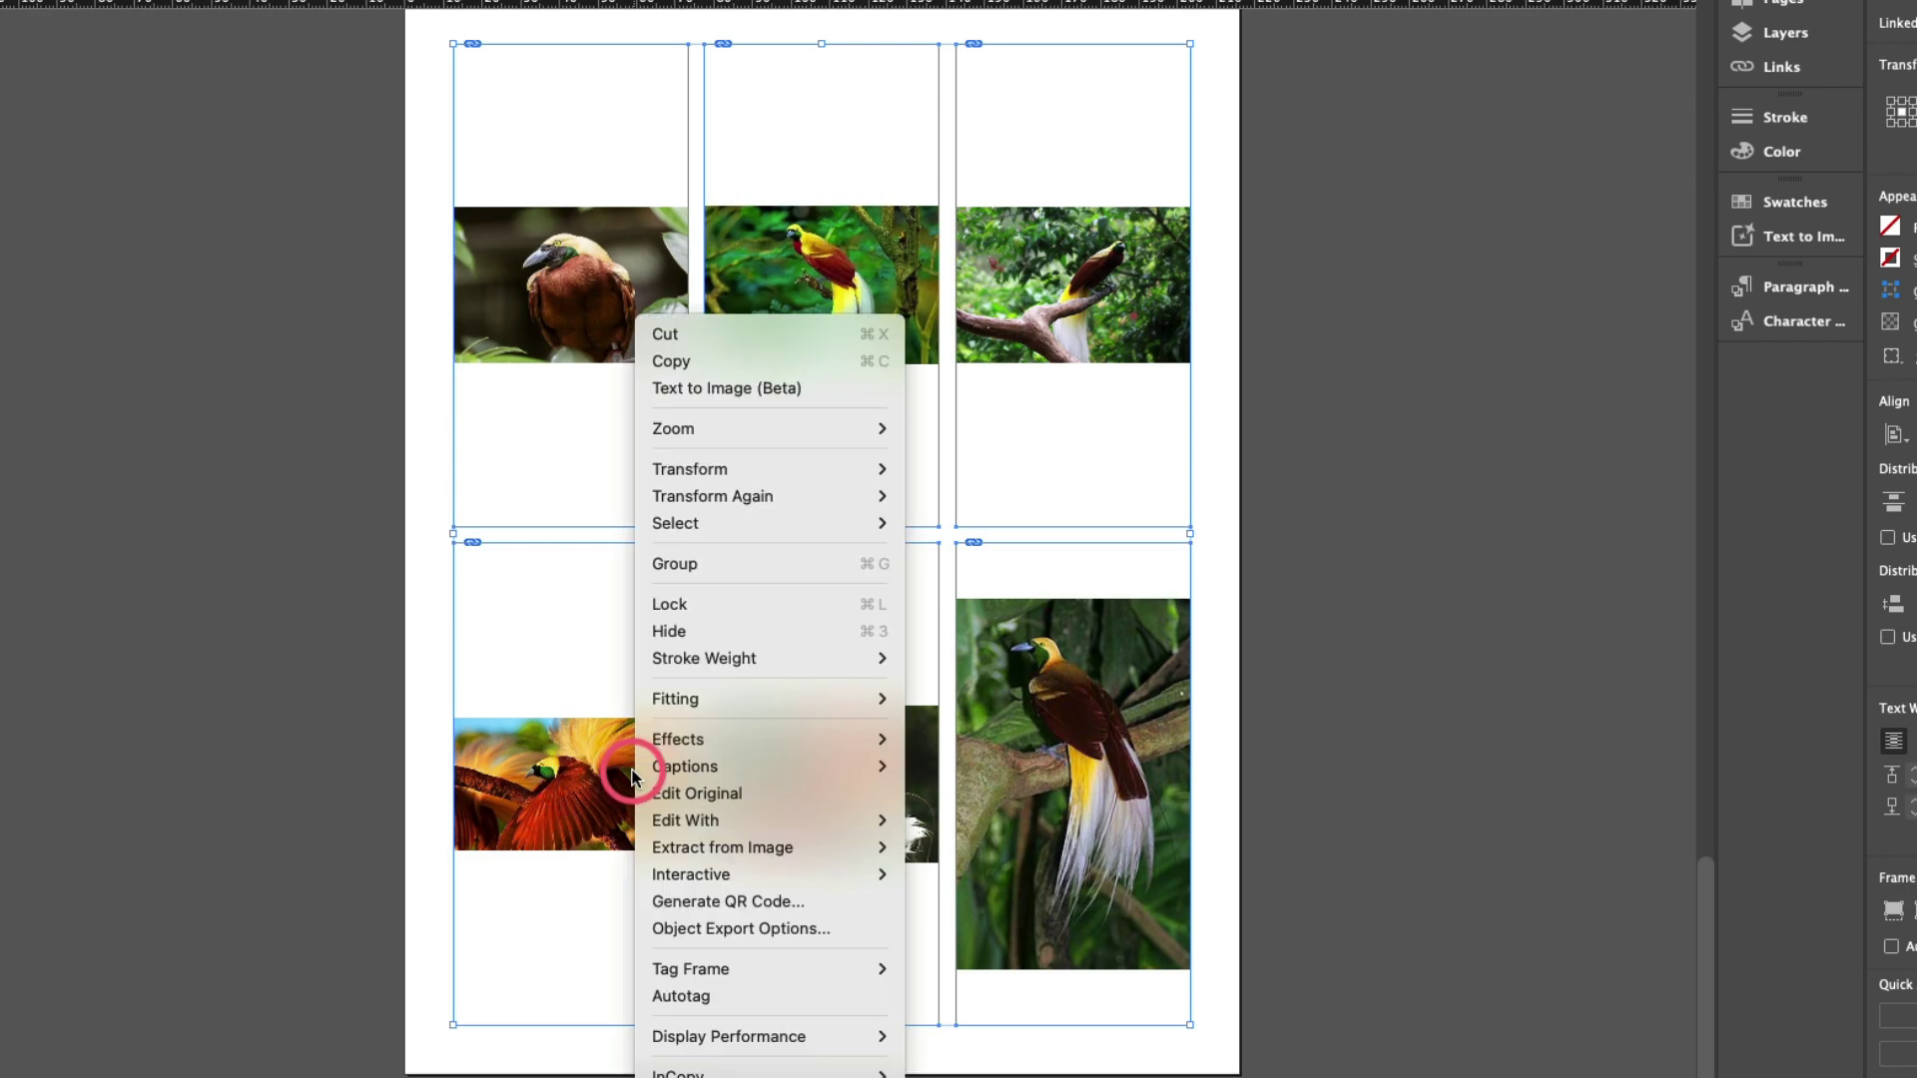
{"action": "left_click", "coordinate": [777, 705]}
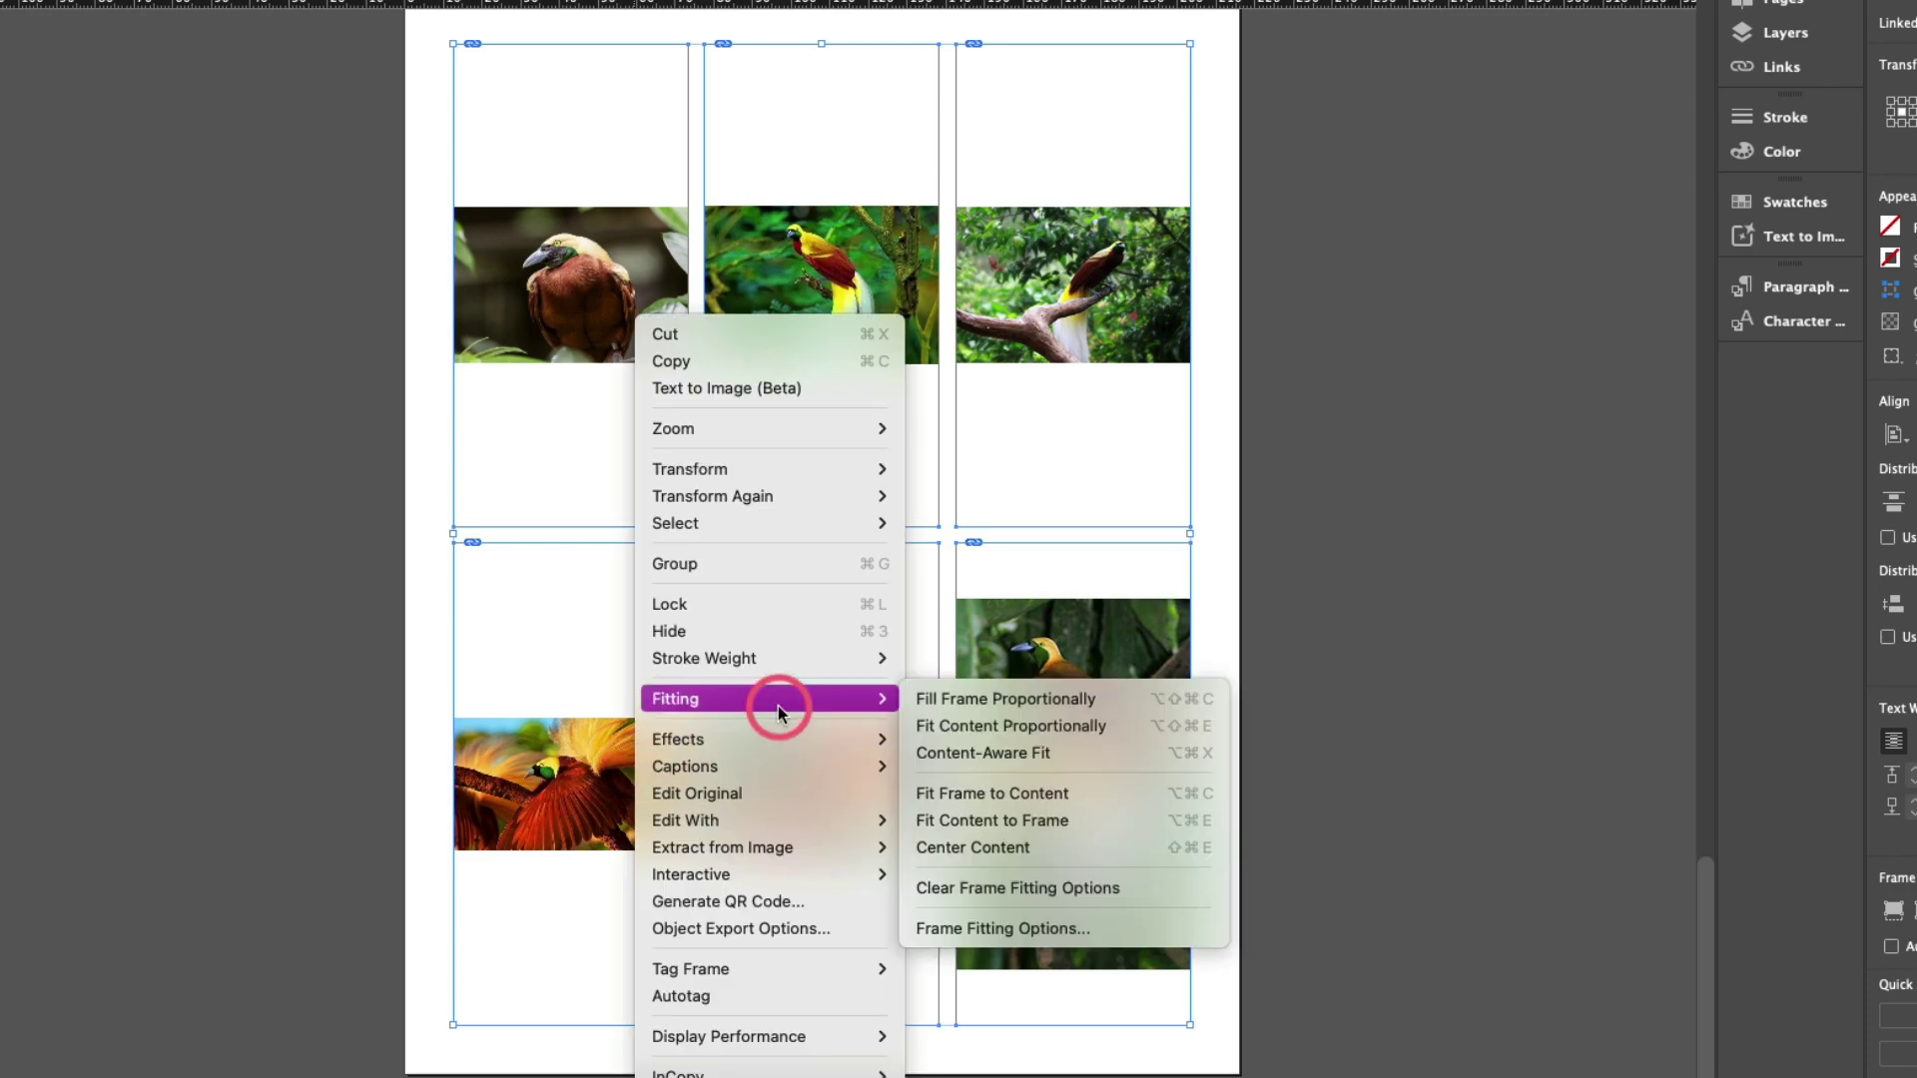
{"action": "left_click", "coordinate": [1097, 787]}
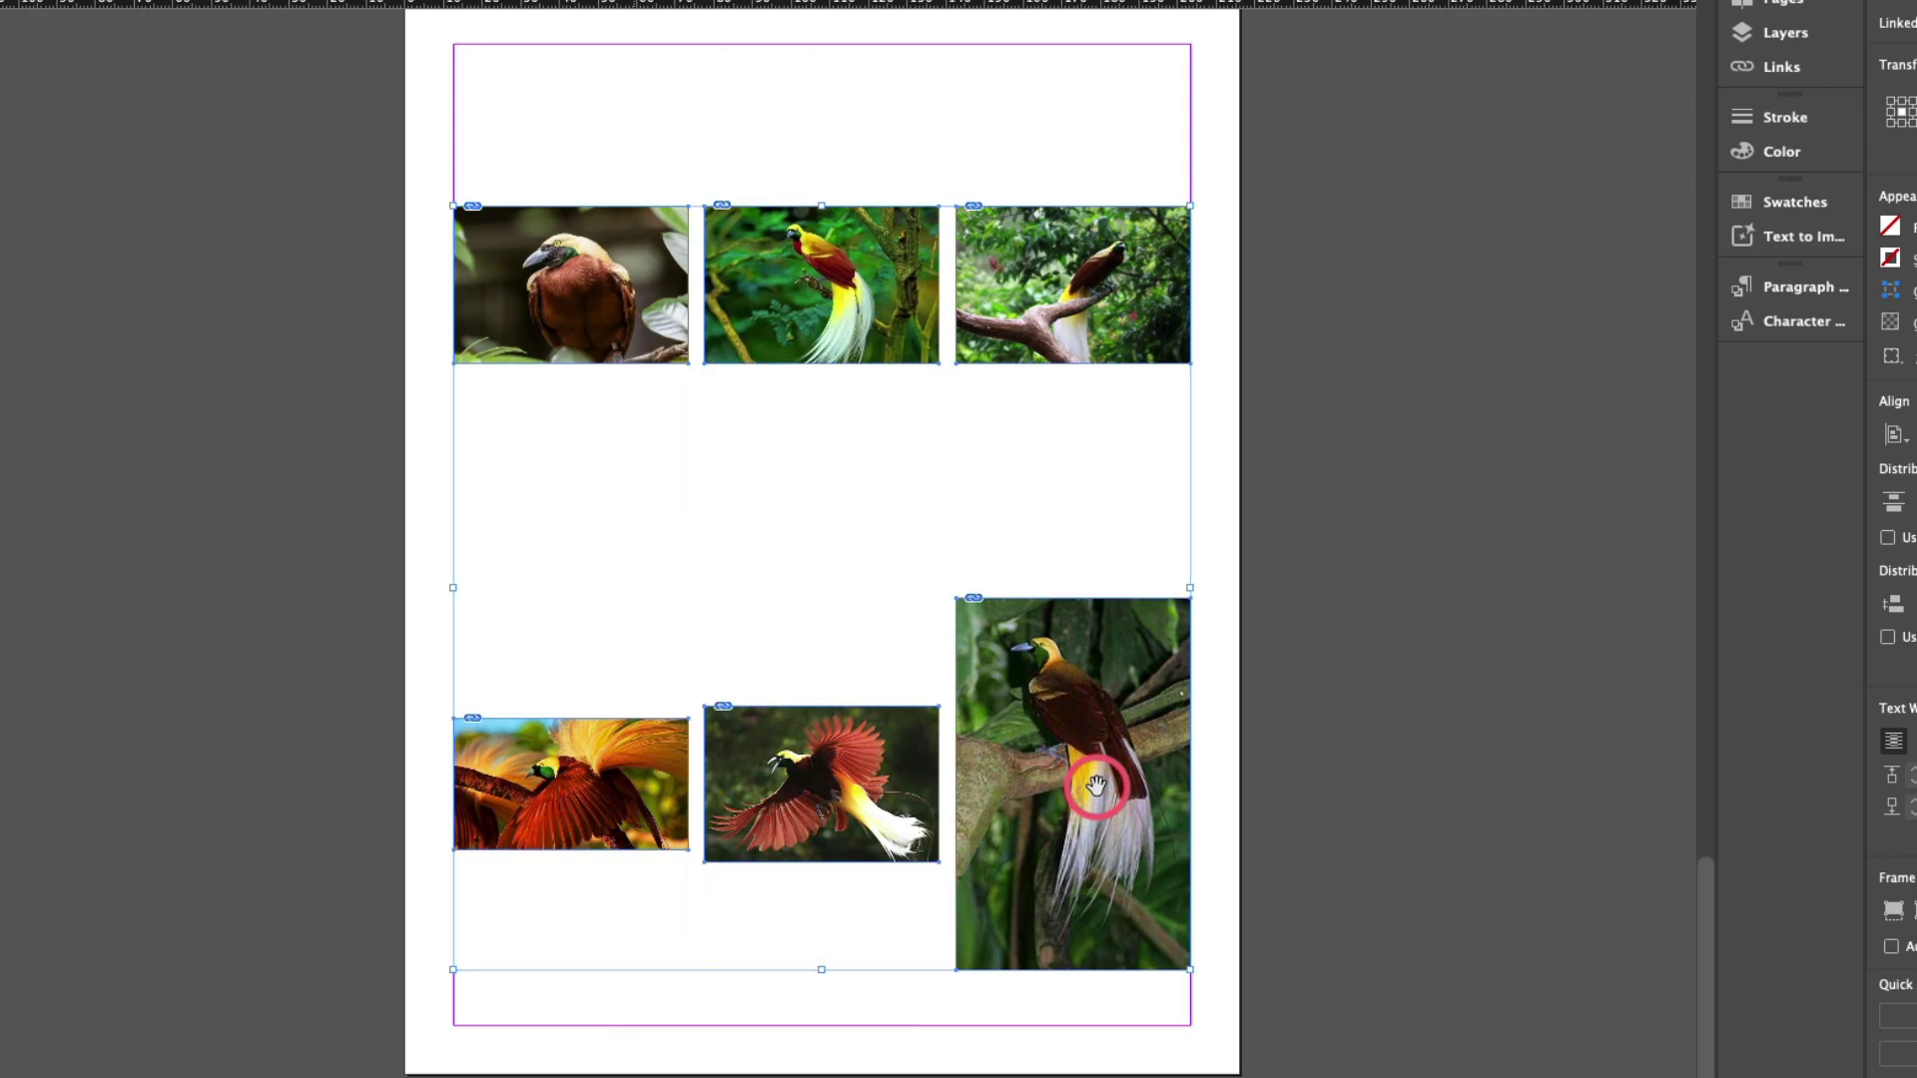